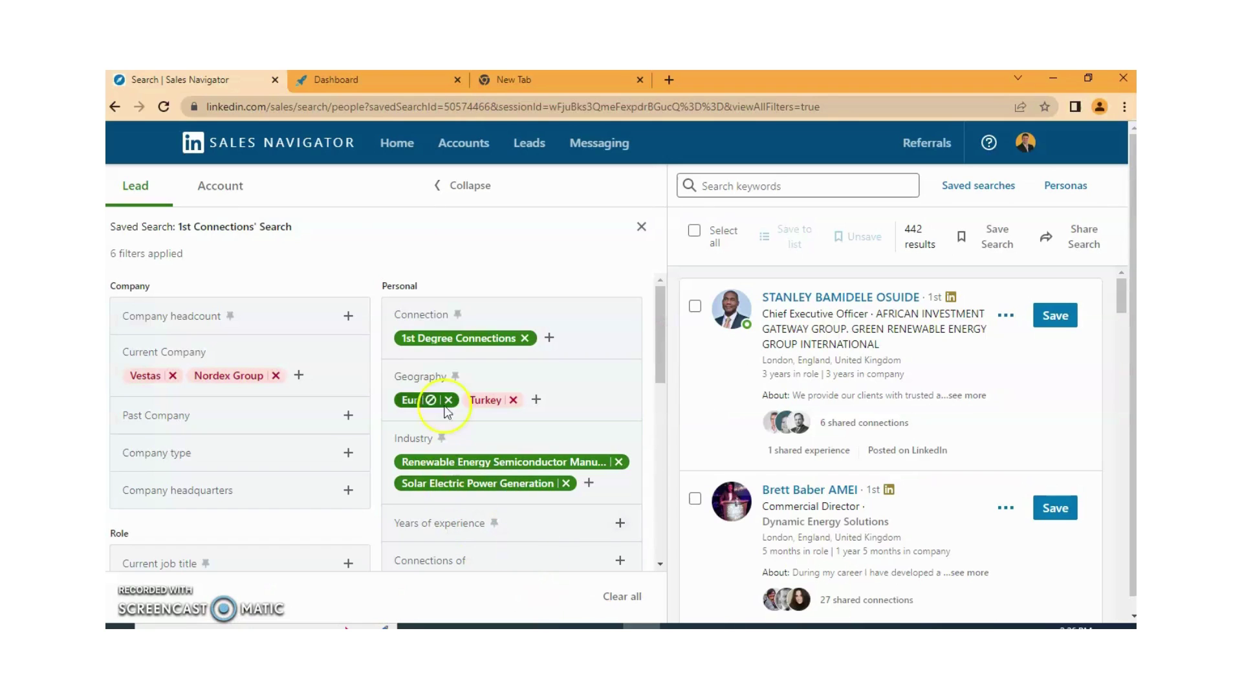
Switch to Expandi and examine the campaigns list and the dashboard's day-by-day statistics for one day
{"action": "left_click", "coordinate": [317, 79]}
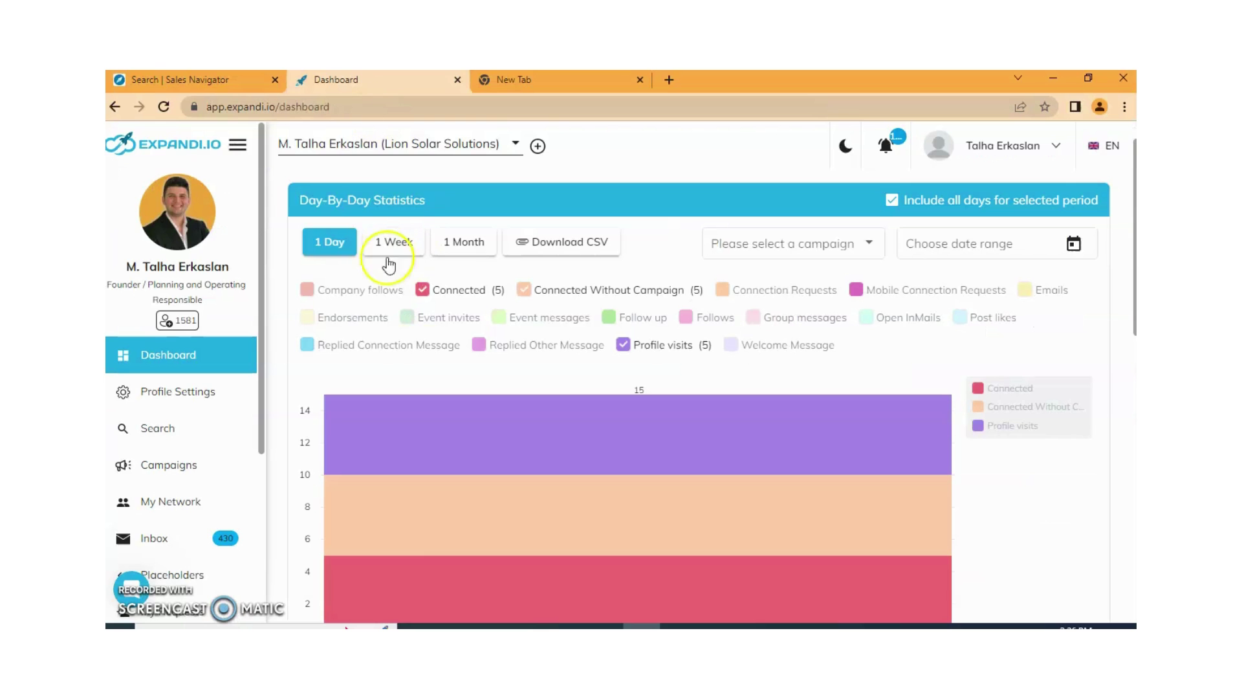
{"action": "left_click_drag", "start_coordinate": [261, 281], "coordinate": [258, 313]}
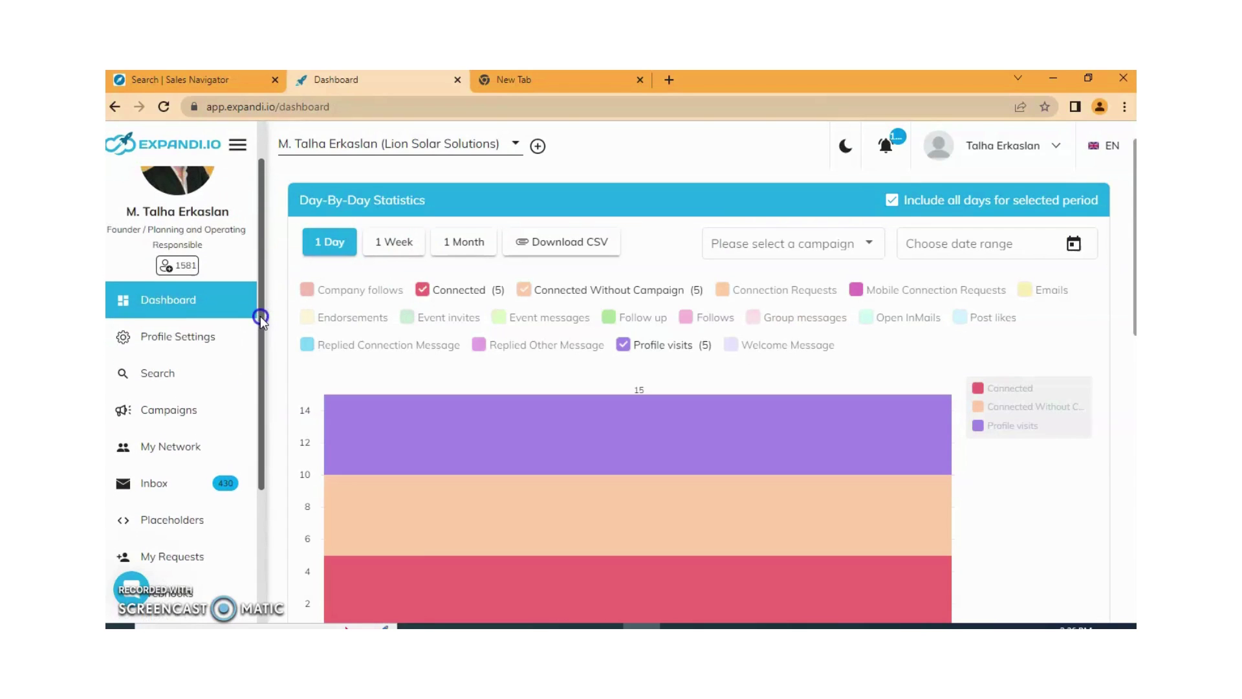
{"action": "left_click", "coordinate": [213, 408]}
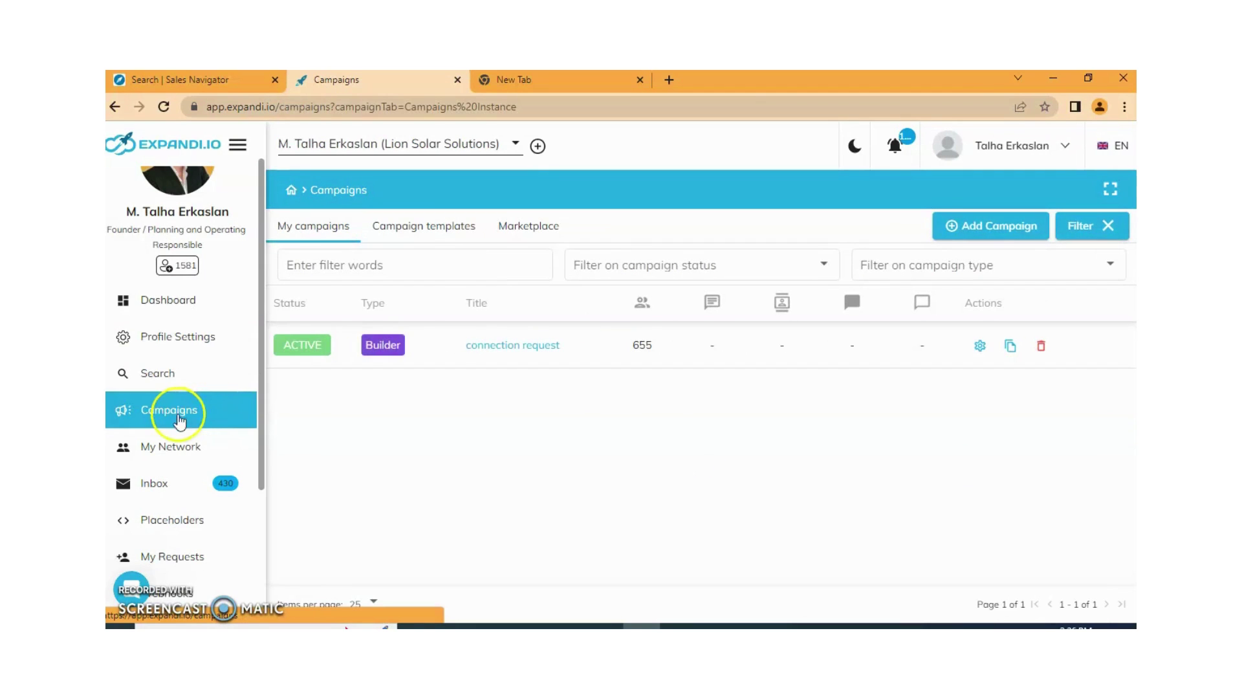
{"action": "left_click", "coordinate": [222, 304]}
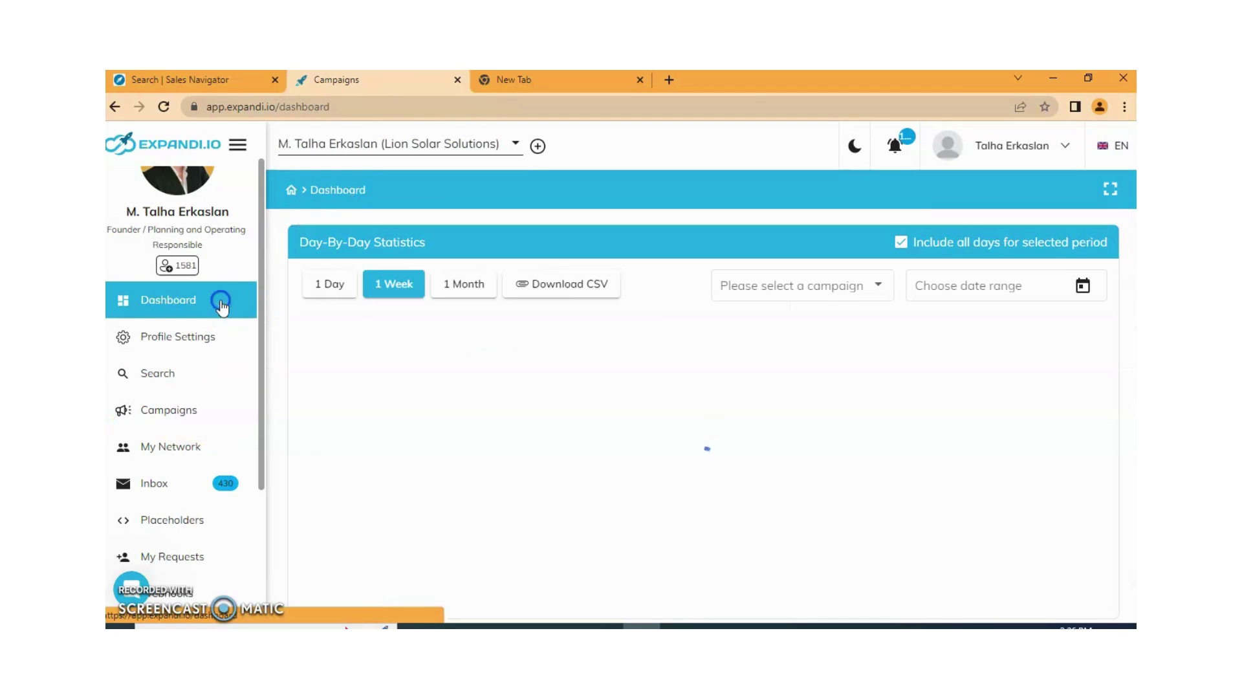
{"action": "left_click", "coordinate": [331, 288]}
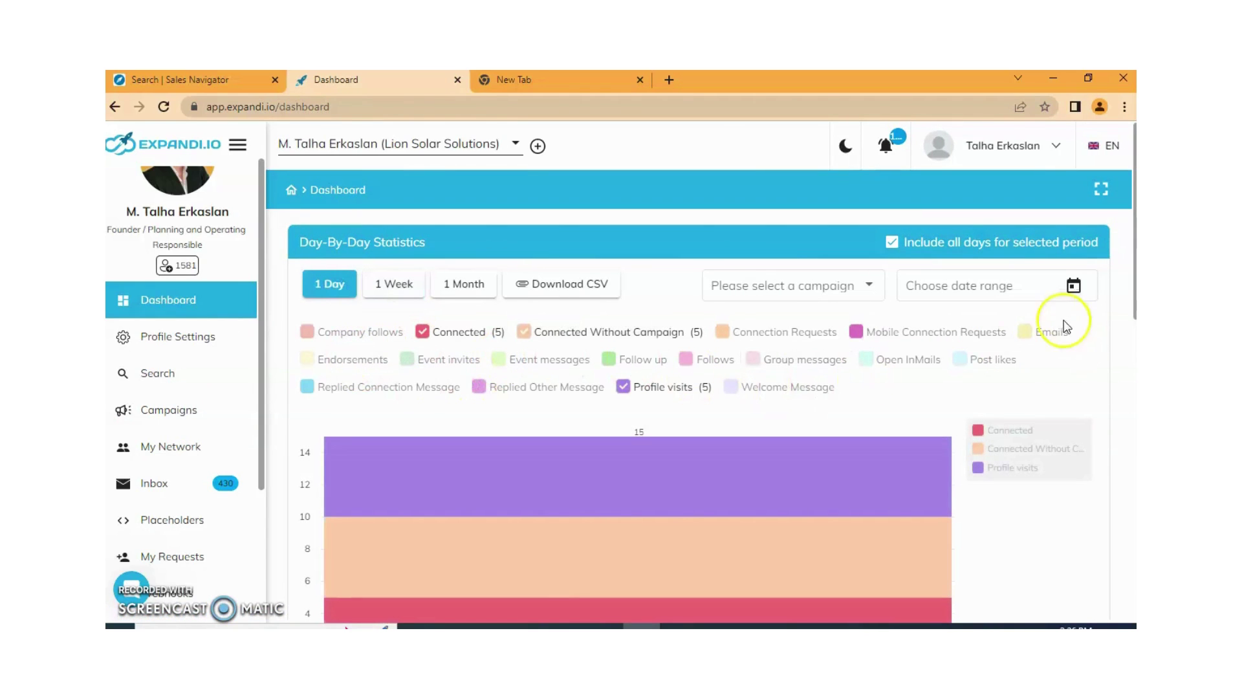
{"action": "left_click_drag", "start_coordinate": [1133, 301], "coordinate": [1101, 393]}
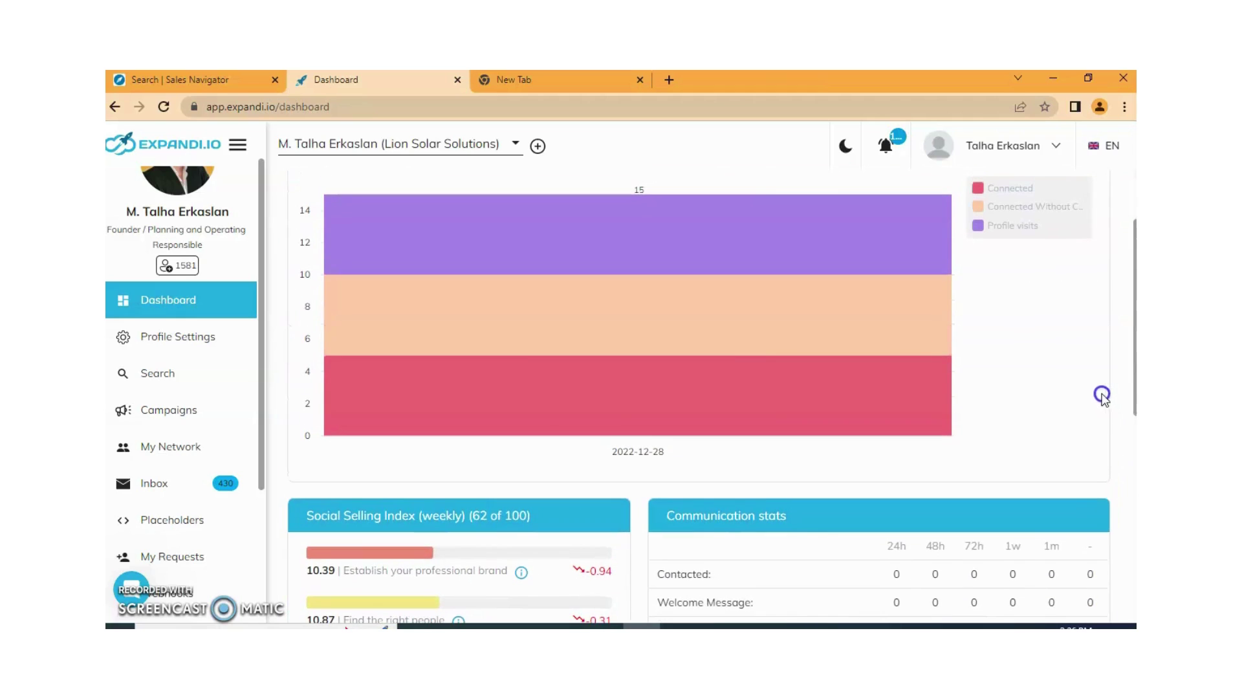
Start a new campaign in the campaigns list and choose Messenger as its type
{"action": "left_click", "coordinate": [195, 418]}
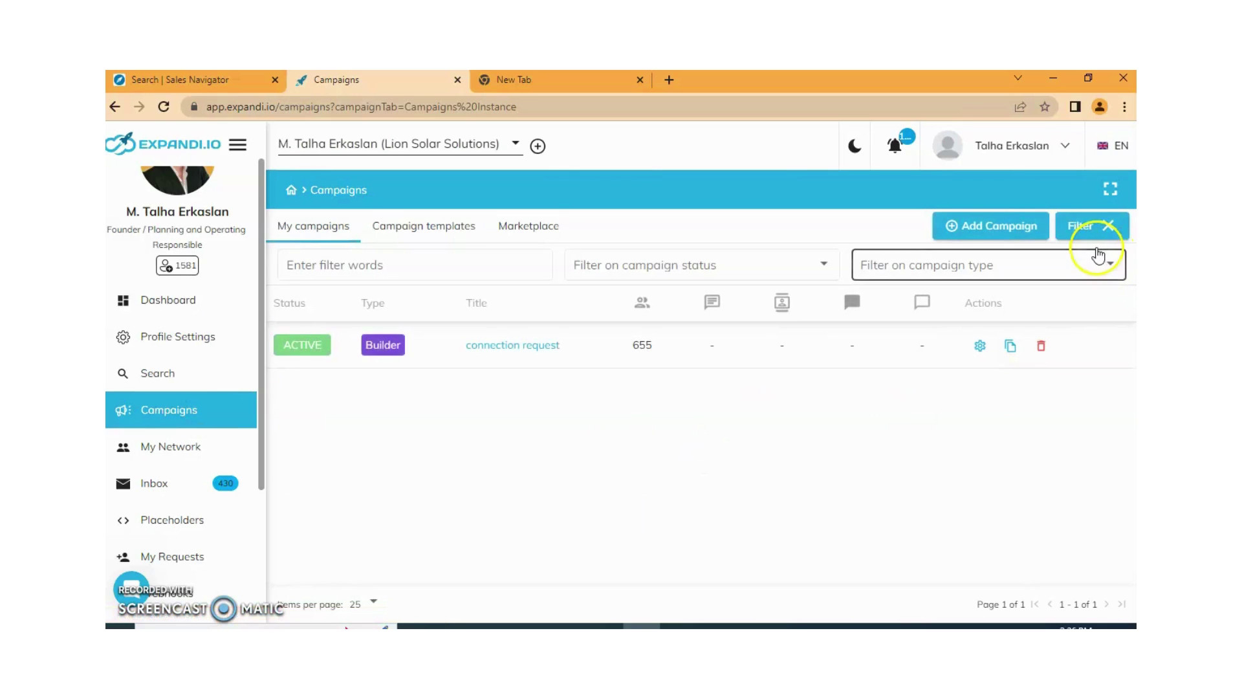
{"action": "left_click", "coordinate": [1002, 238]}
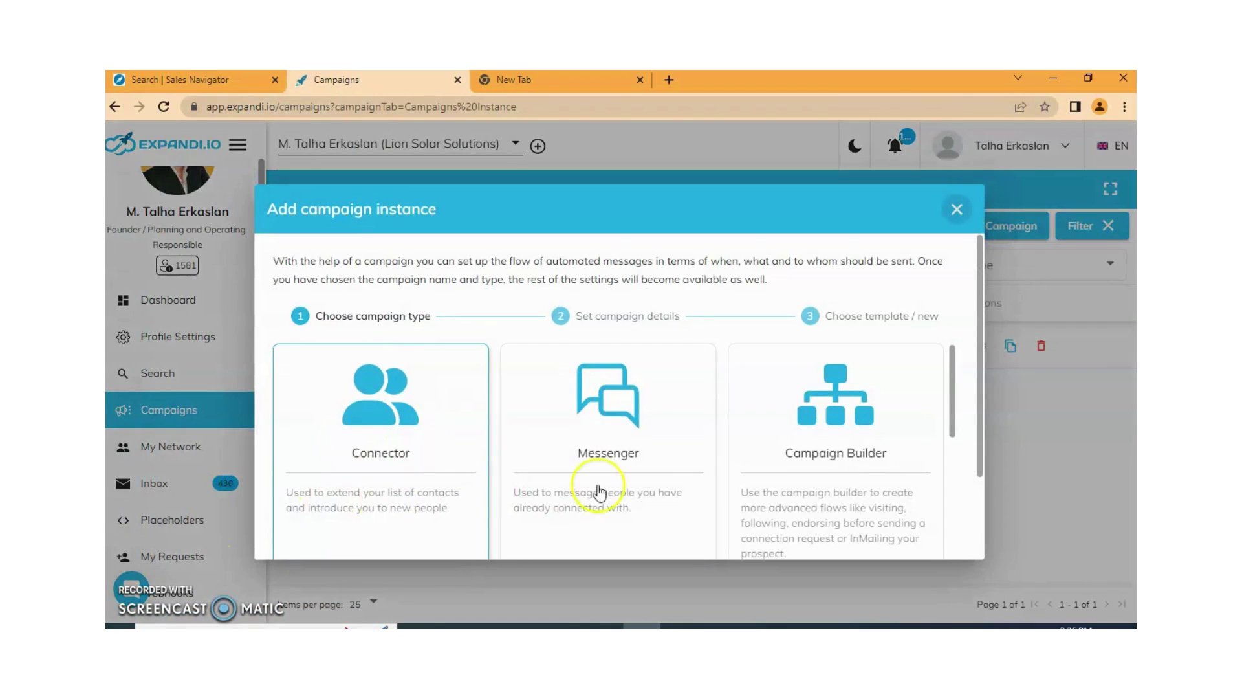
{"action": "left_click_drag", "start_coordinate": [951, 395], "coordinate": [947, 426]}
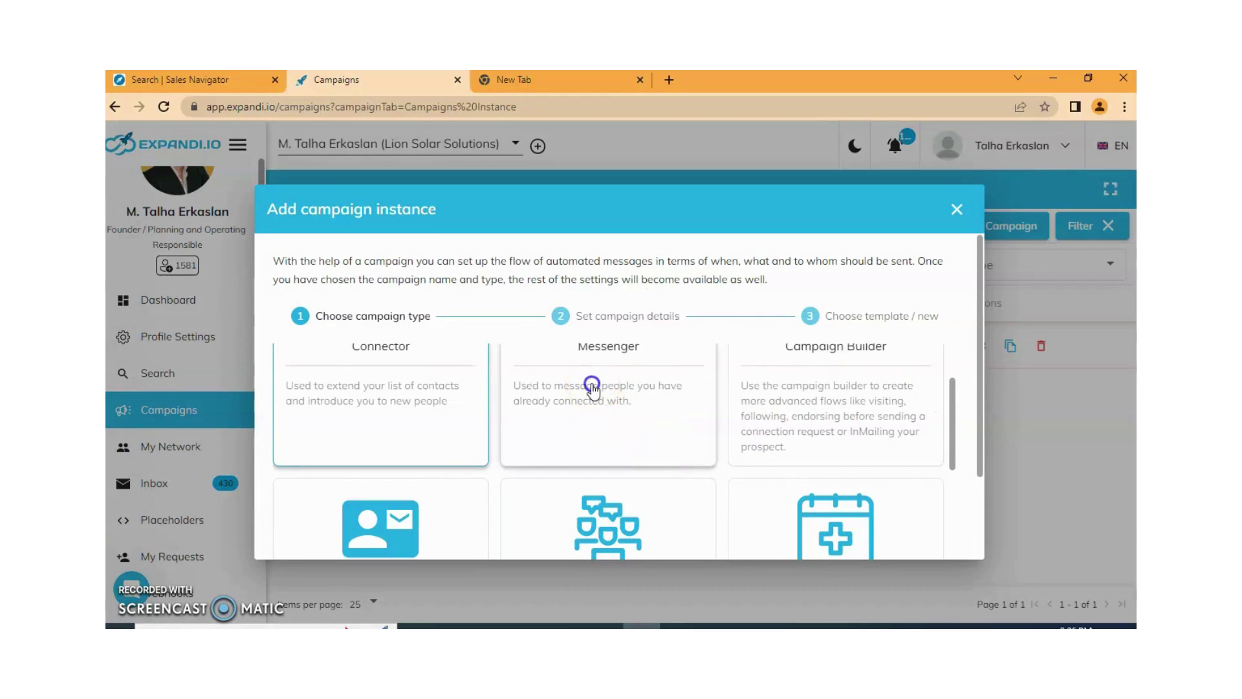
{"action": "left_click", "coordinate": [592, 388]}
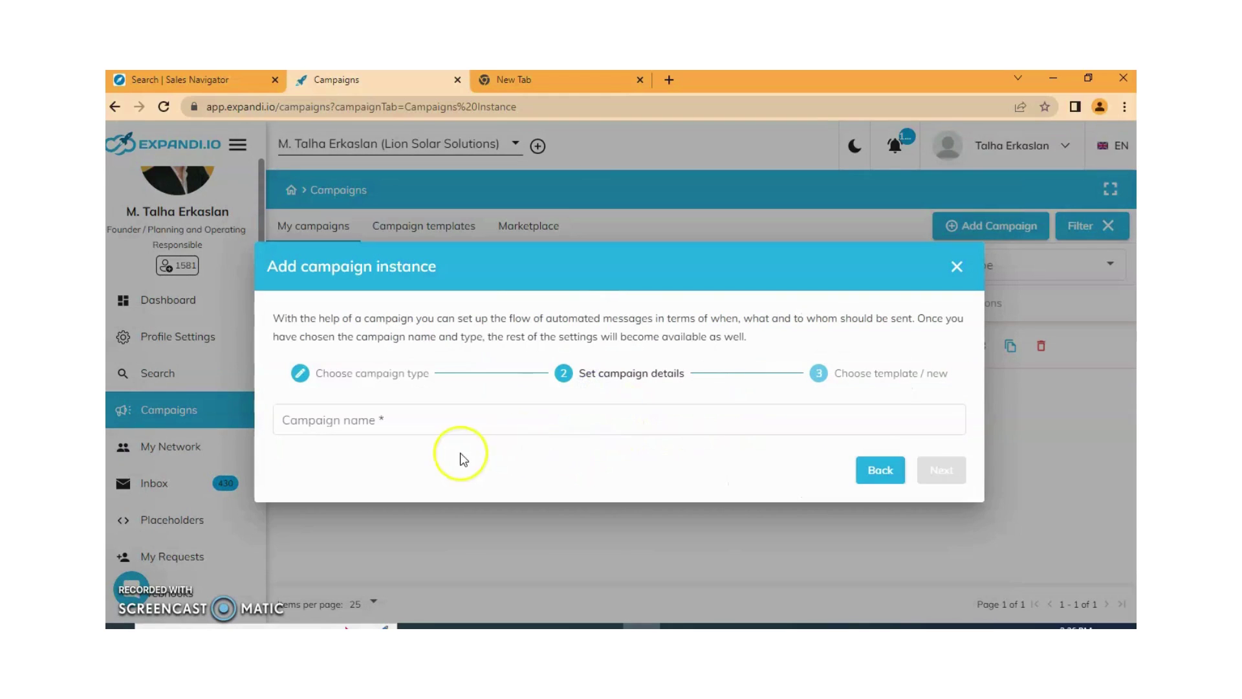
Name the campaign "Message to 1st degree connections" and create it without a template
{"action": "left_click", "coordinate": [376, 426]}
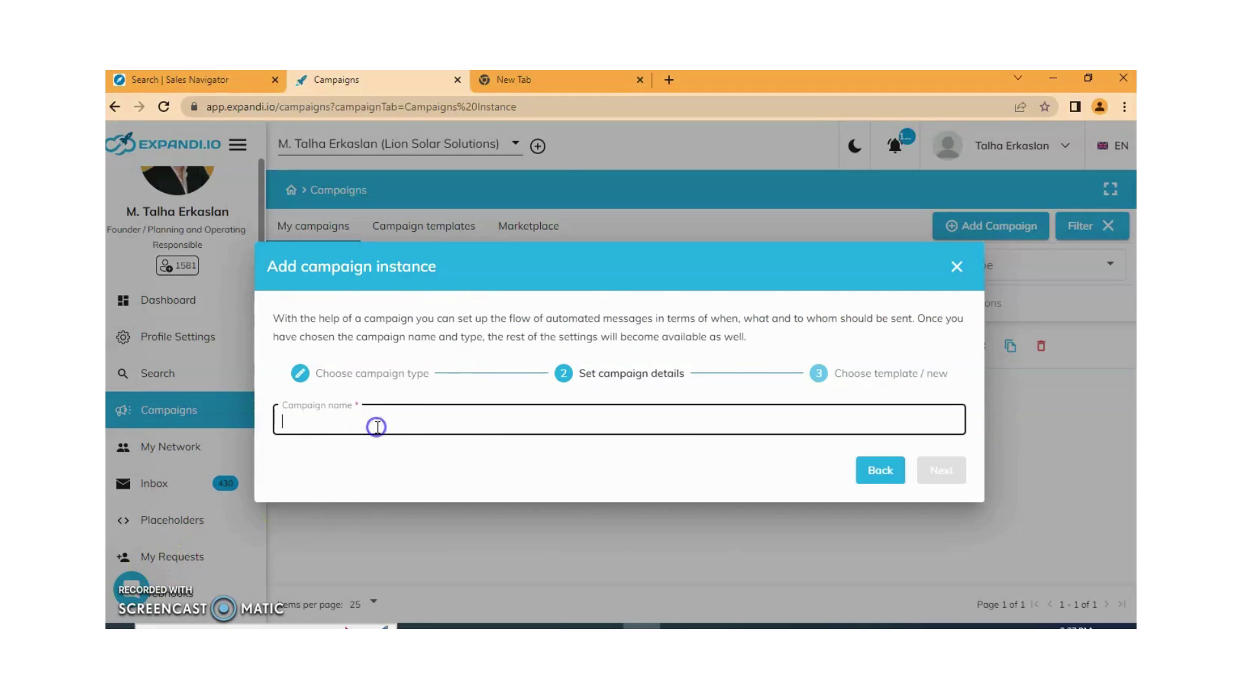
{"action": "type", "text": "Message to 1st degree connections"}
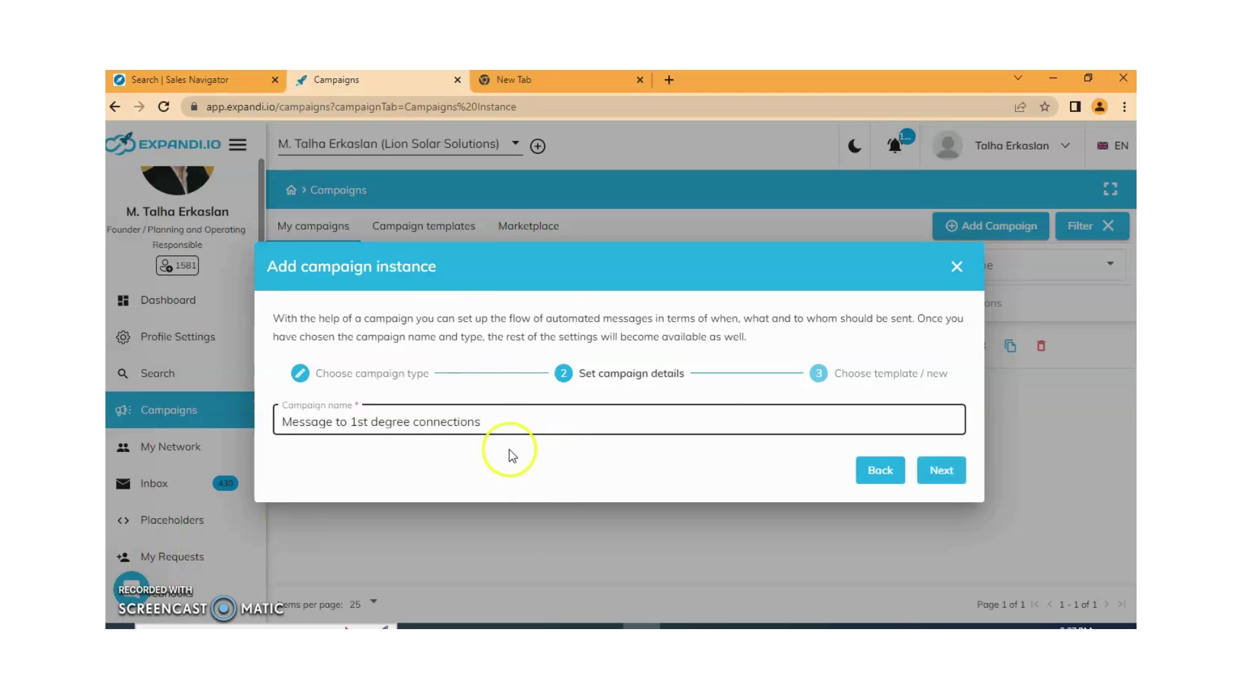
{"action": "left_click", "coordinate": [943, 467]}
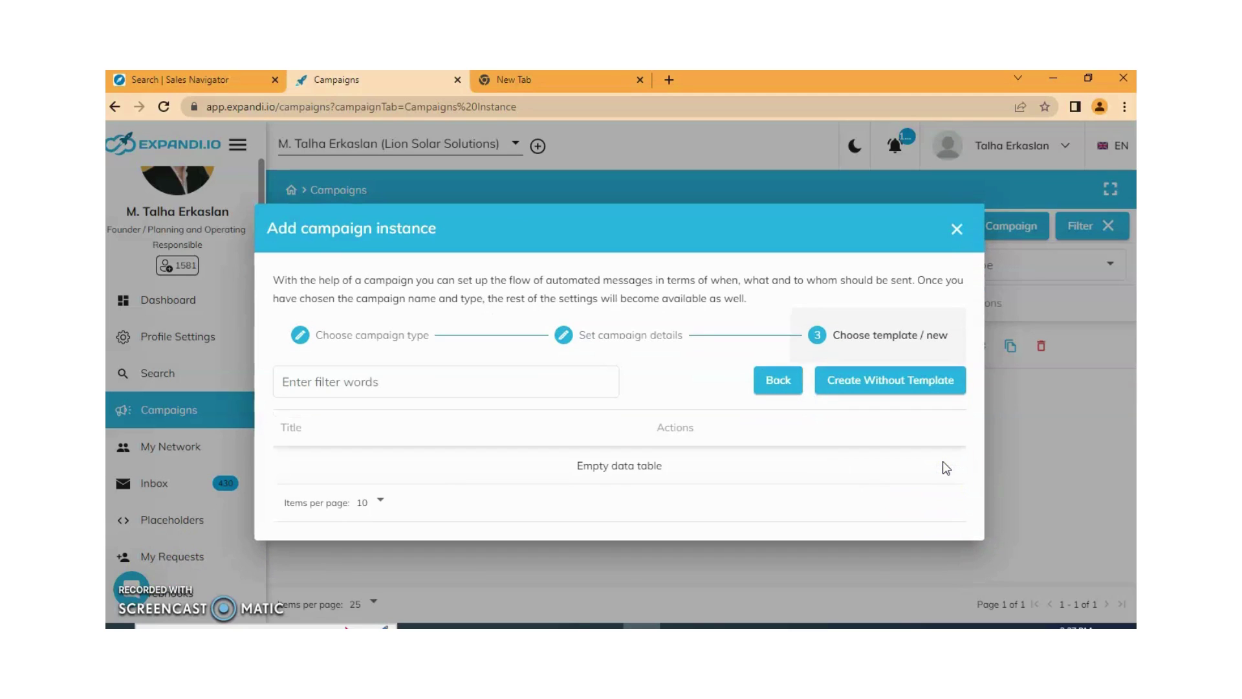
{"action": "left_click", "coordinate": [830, 436]}
{"action": "left_click", "coordinate": [897, 388]}
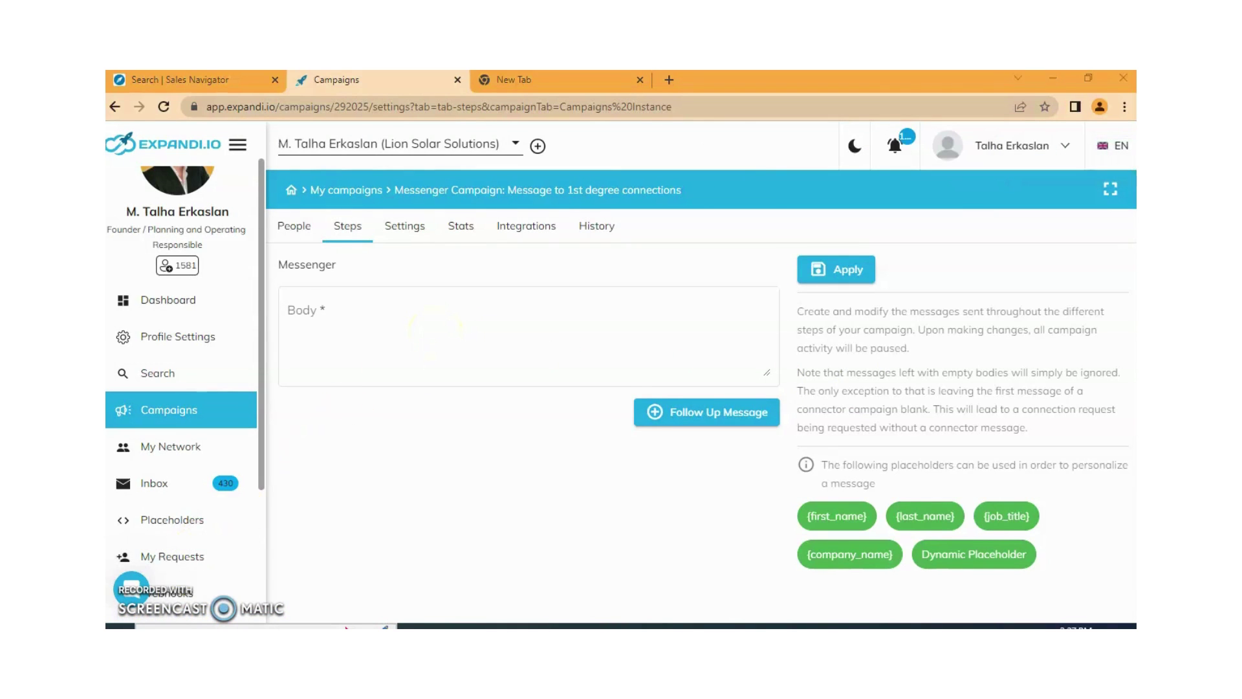
Switch to the Word document and copy the first message text under 1ST CONNECTIONS, starting from "Hi {first_name},"
{"action": "left_click", "coordinate": [676, 617]}
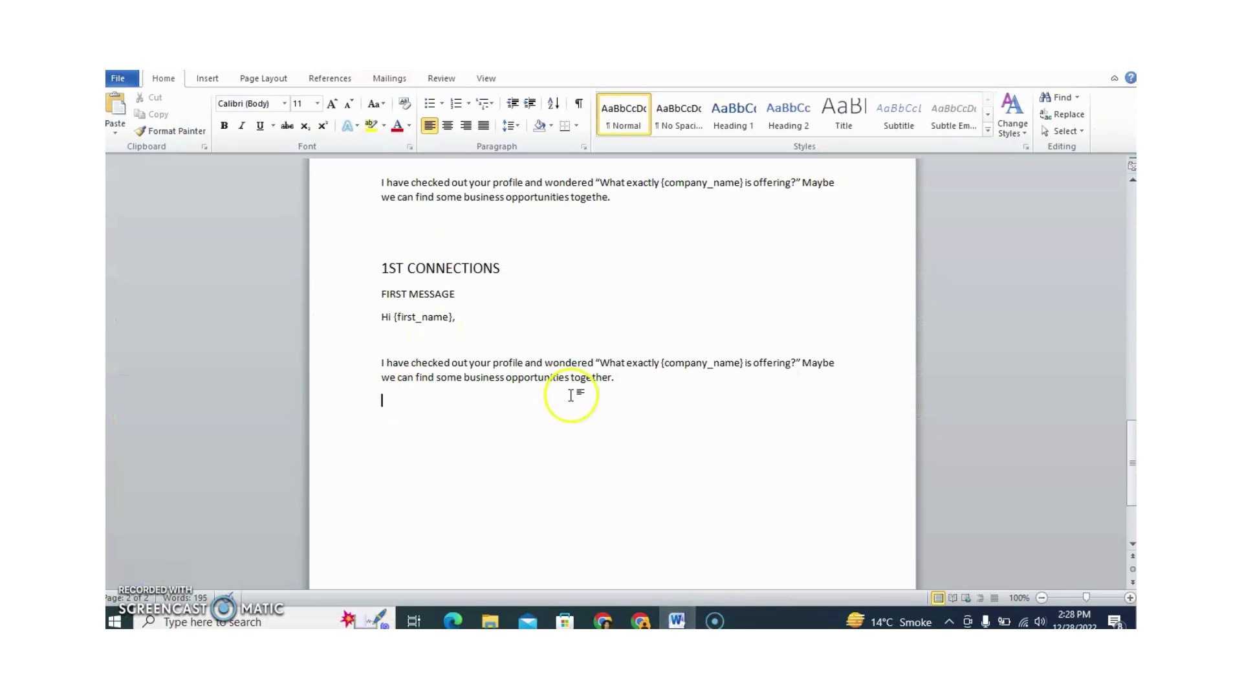
{"action": "left_click_drag", "start_coordinate": [638, 391], "coordinate": [389, 323]}
{"action": "key", "text": "ctrl+c"}
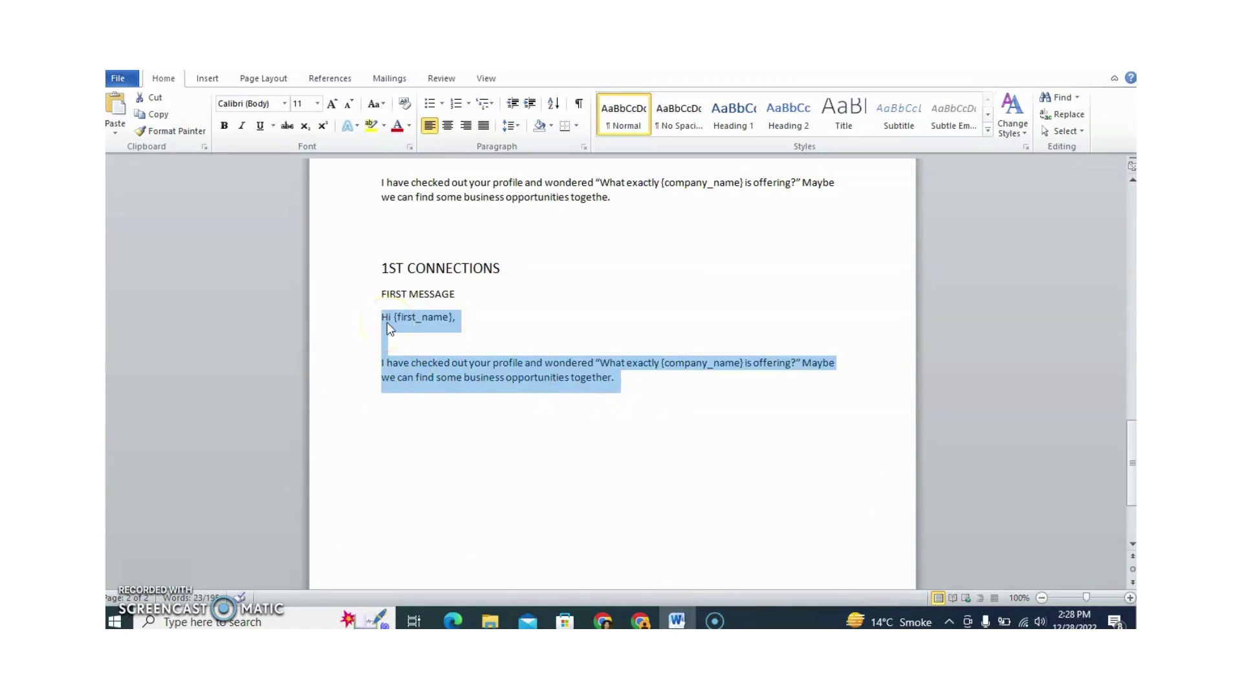
Switch back to Expandi, paste the copied text as the Messenger step's body and apply the change
{"action": "left_click", "coordinate": [641, 621]}
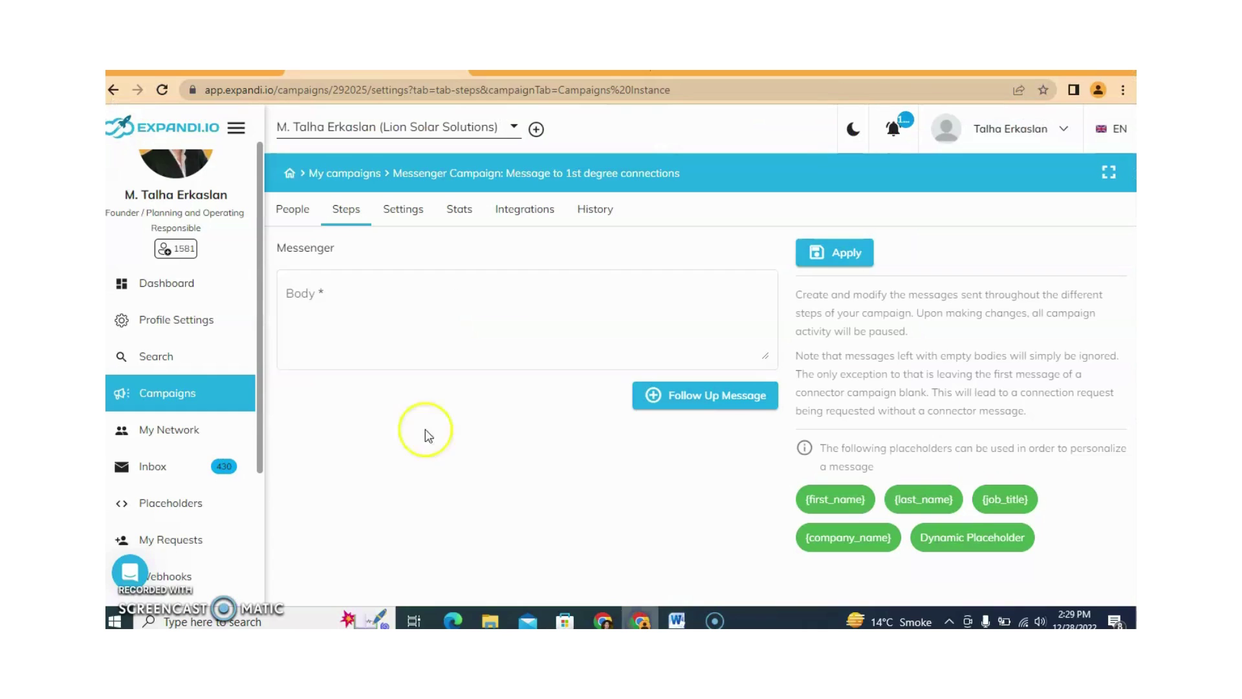
{"action": "left_click", "coordinate": [375, 326]}
{"action": "key", "text": "ctrl+v"}
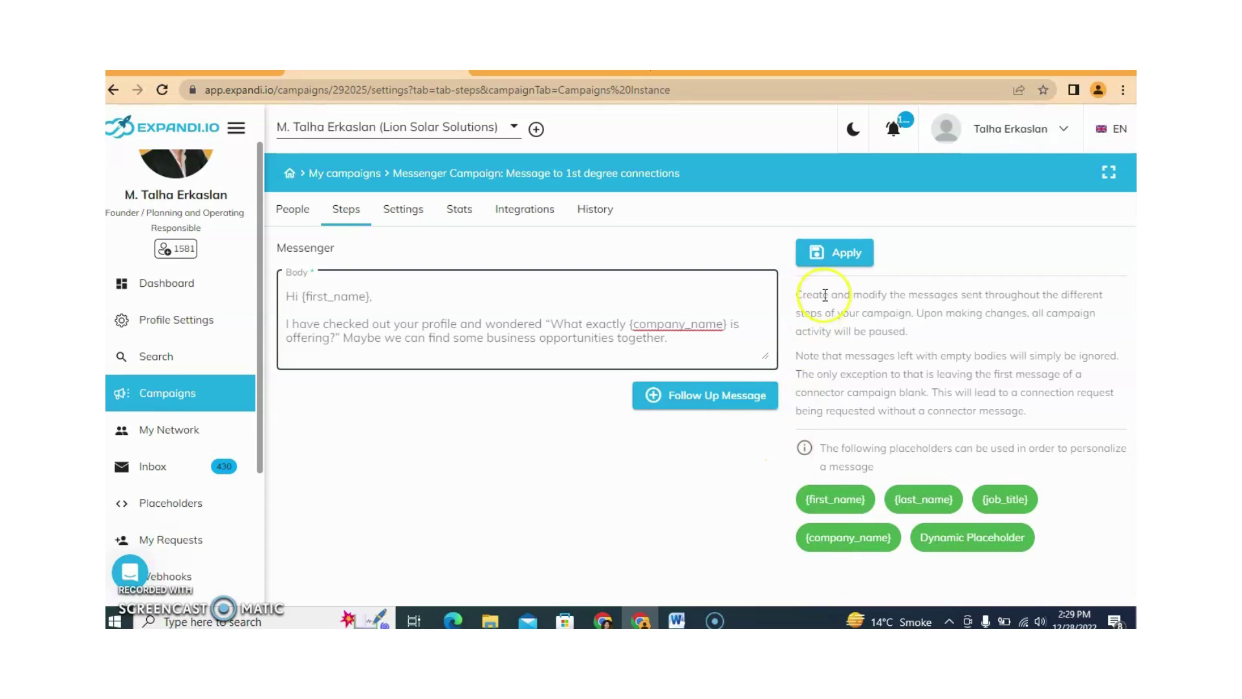
{"action": "left_click", "coordinate": [834, 259]}
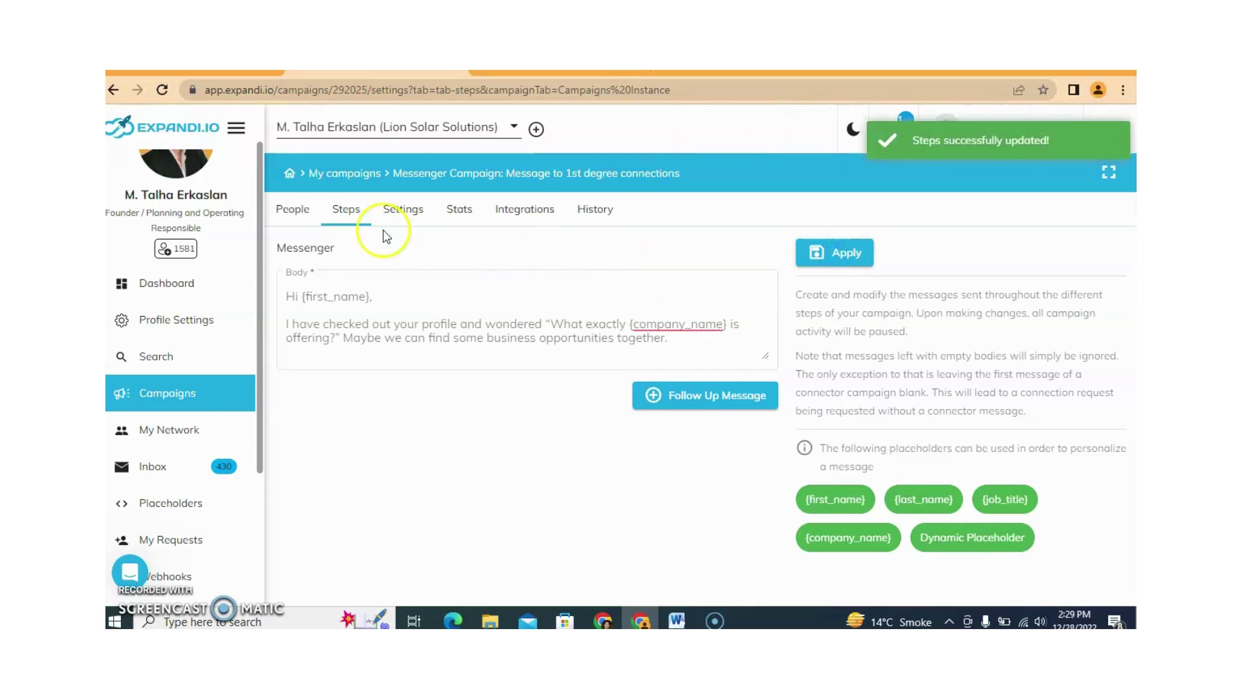
Add people to the campaign through a new search of the Sales navigator search type
{"action": "left_click", "coordinate": [297, 211]}
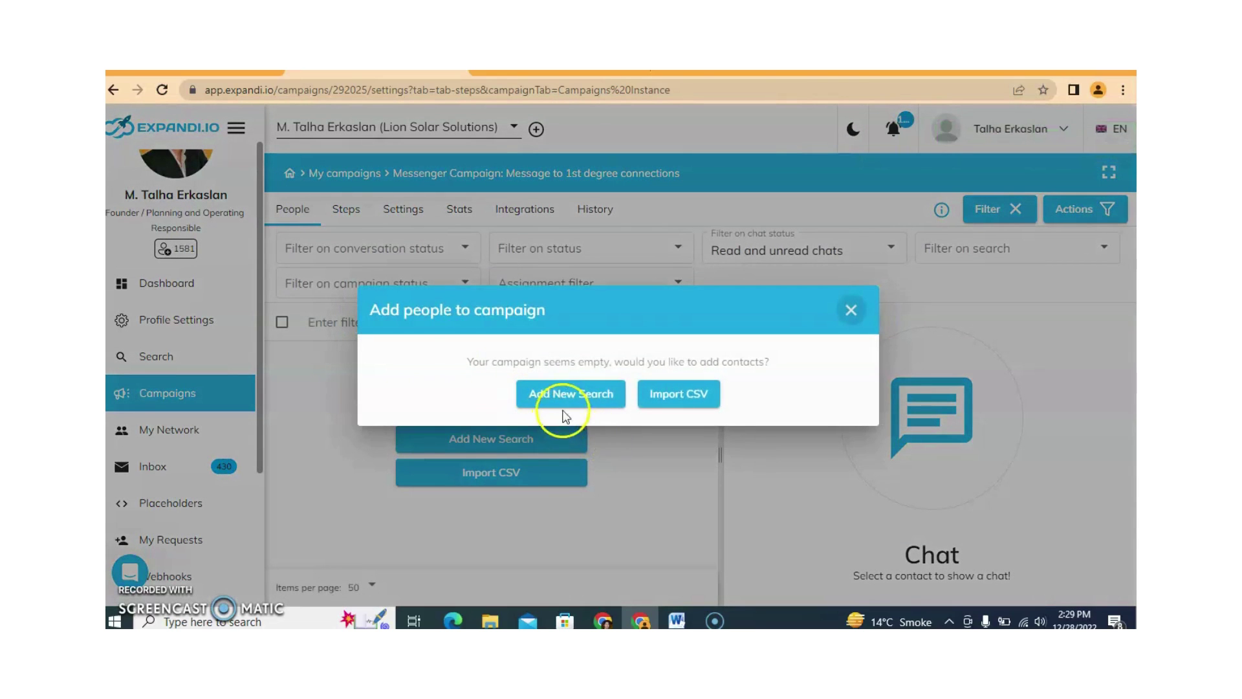
{"action": "left_click", "coordinate": [561, 397]}
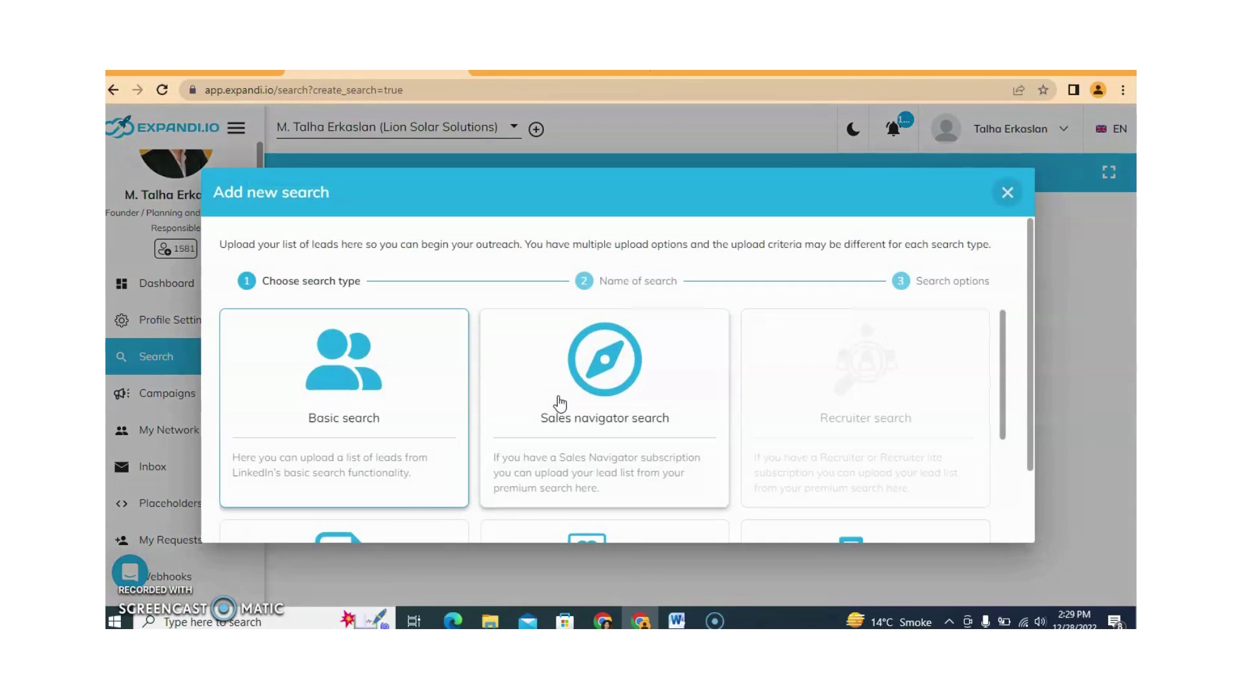
{"action": "left_click", "coordinate": [141, 601]}
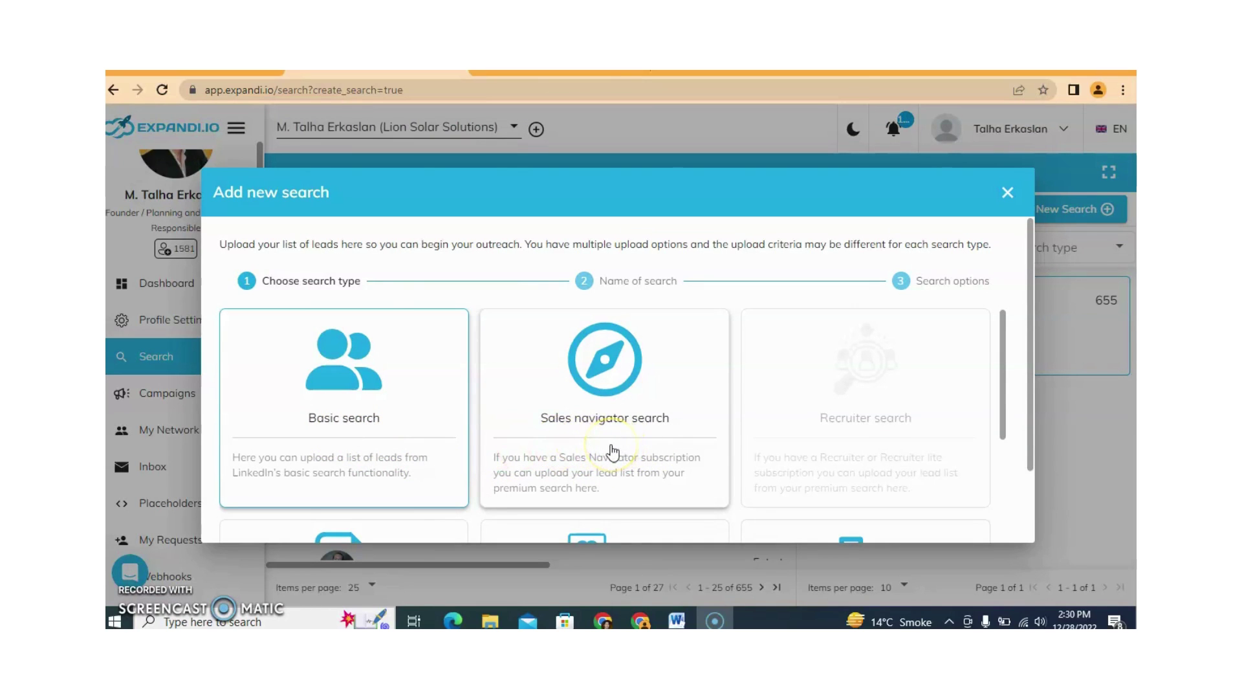
{"action": "left_click", "coordinate": [638, 411]}
{"action": "left_click", "coordinate": [476, 401]}
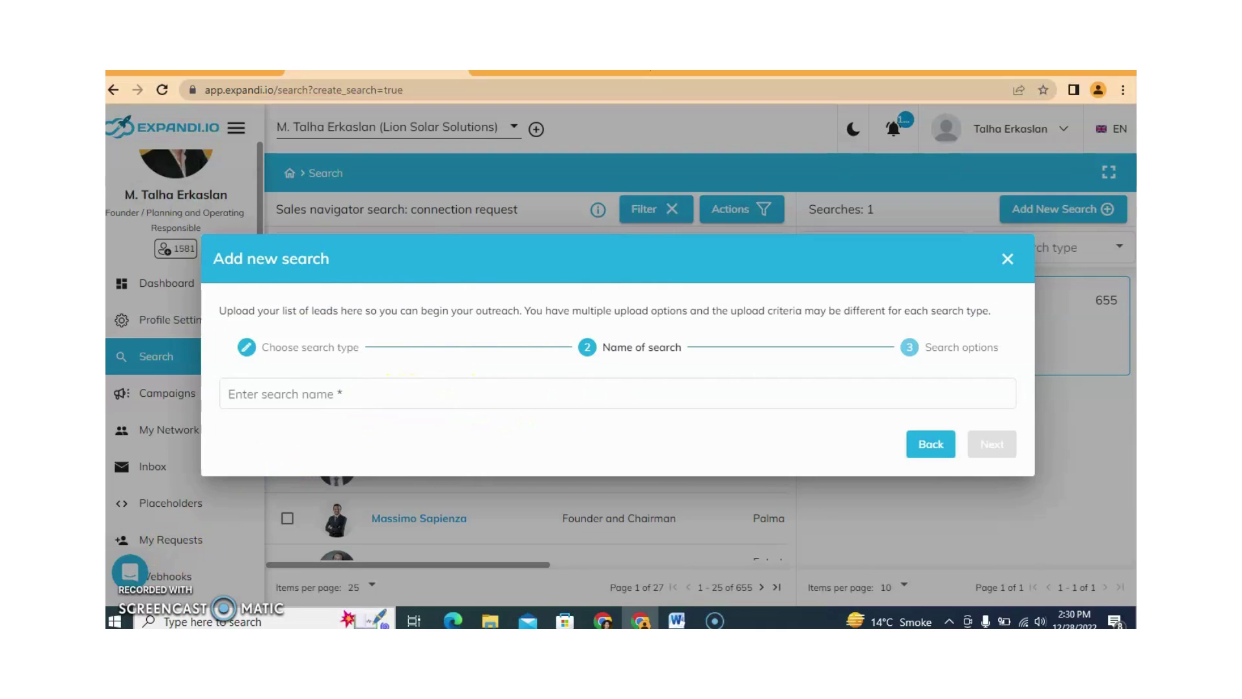
Name the search "message to 1st degree" and proceed to its search options
{"action": "left_click", "coordinate": [289, 394]}
{"action": "type", "text": "message to 1st degree"}
{"action": "left_click", "coordinate": [999, 446]}
{"action": "left_click", "coordinate": [482, 411]}
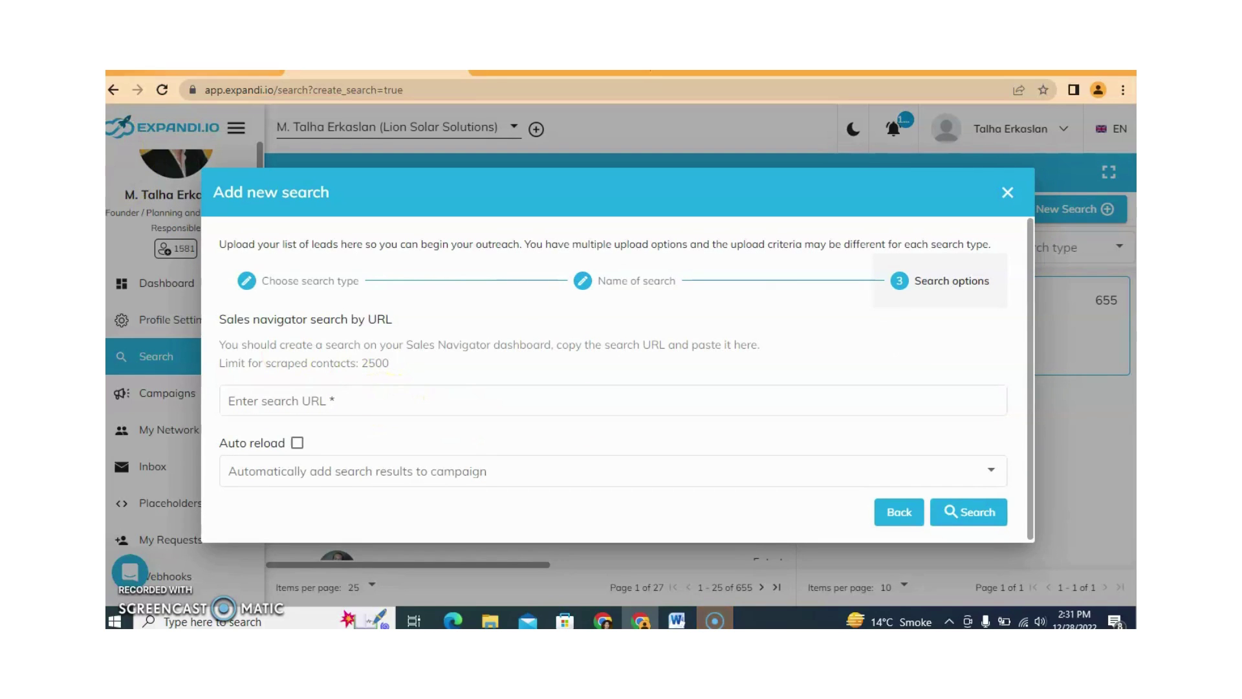
Copy the URL of the "1st Connections' Search" from Sales Navigator and paste it as the new search's URL in Expandi
{"action": "key", "text": "ctrl+shift+Tab"}
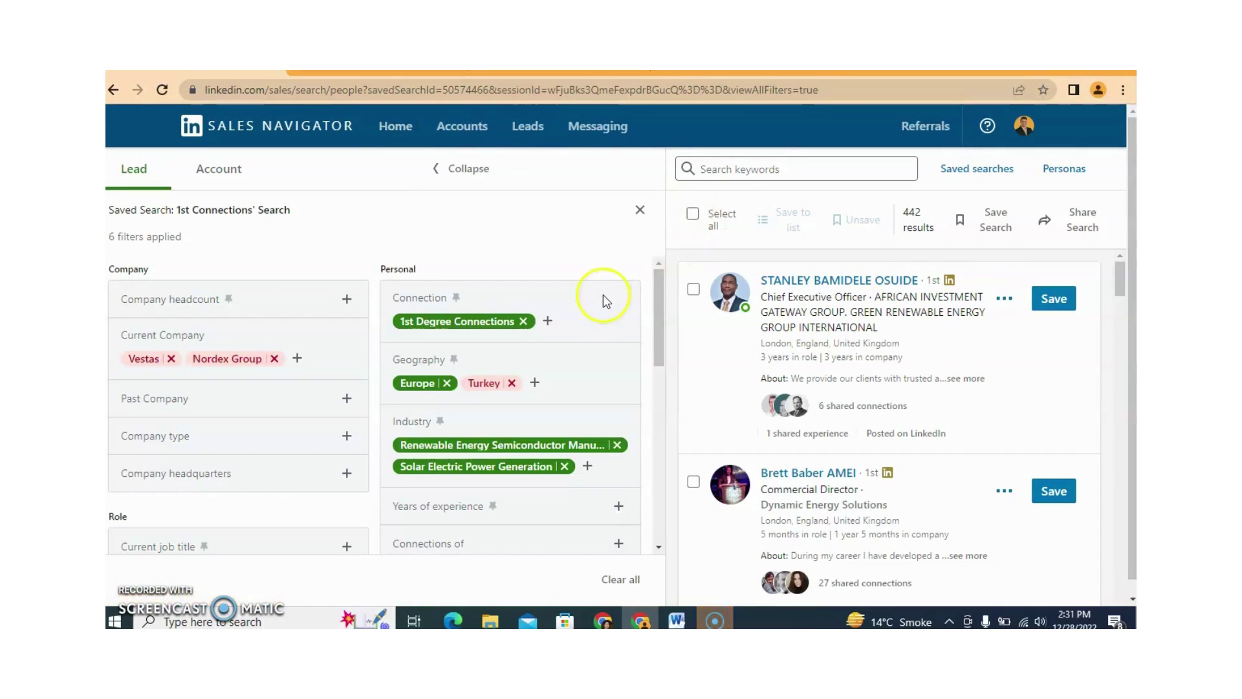
{"action": "left_click", "coordinate": [826, 91]}
{"action": "key", "text": "ctrl+c"}
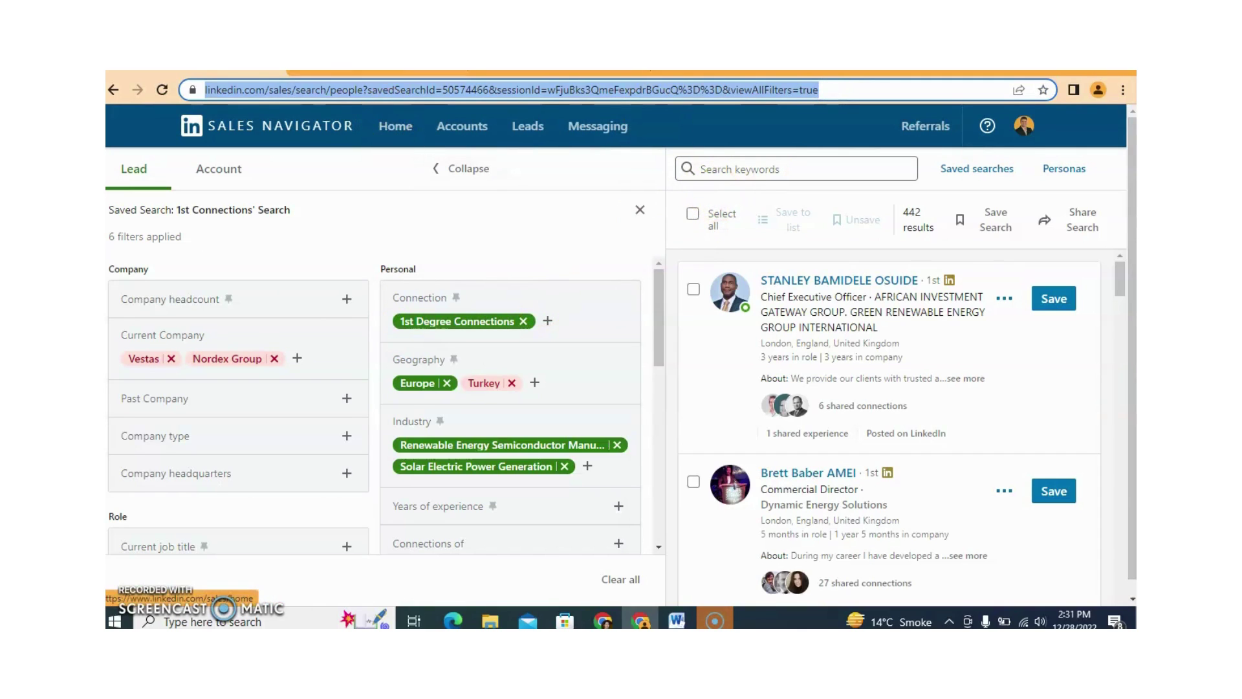
{"action": "key", "text": "ctrl+Tab"}
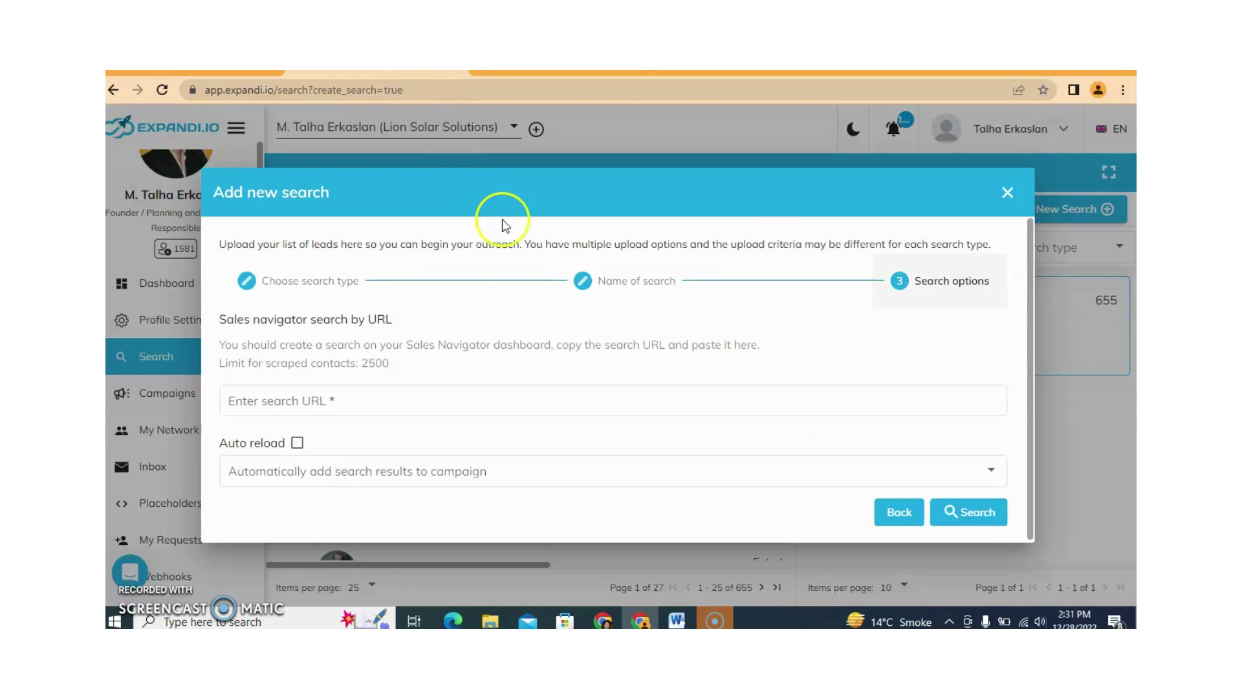
{"action": "left_click", "coordinate": [440, 401]}
{"action": "key", "text": "ctrl+v"}
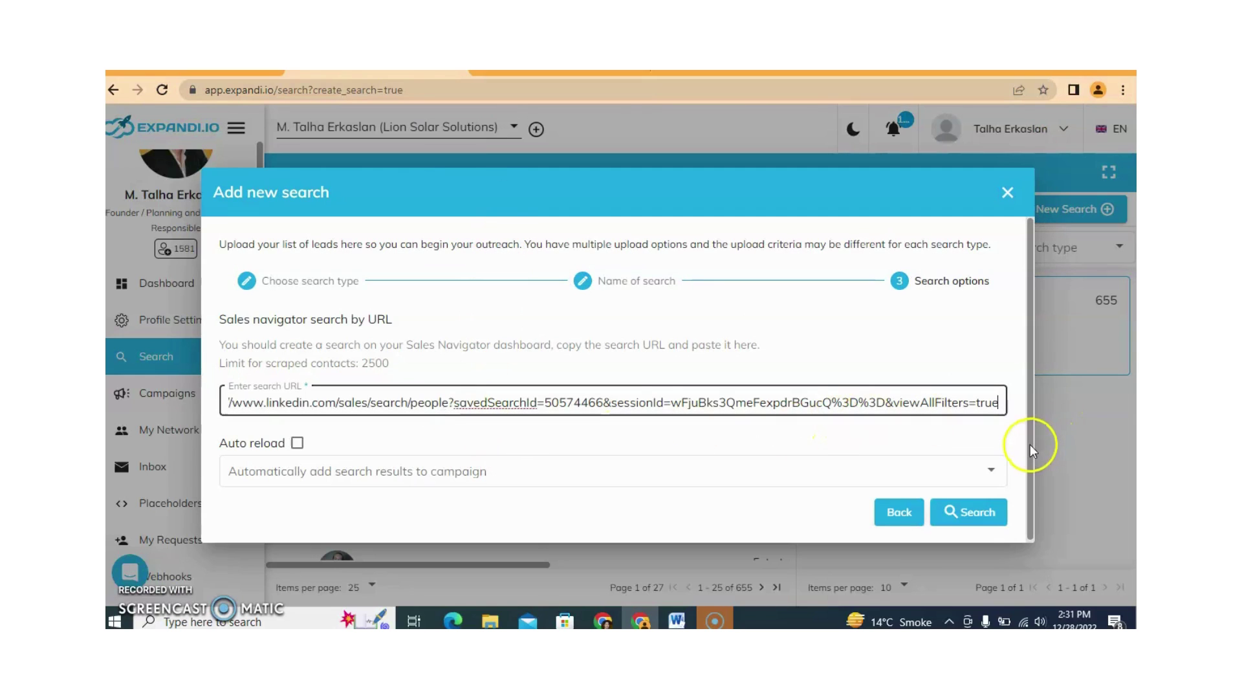
Have the search results added automatically to the "Message to 1st degree connections (Messenger)" campaign
{"action": "left_click", "coordinate": [988, 474]}
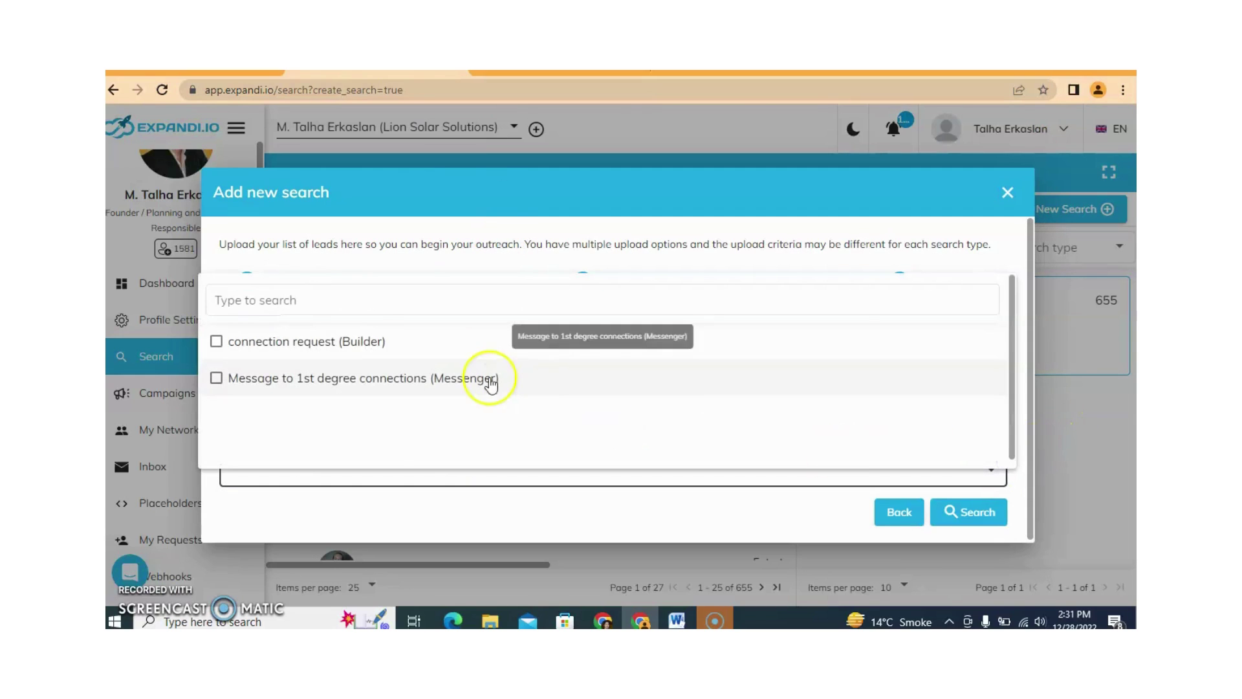
{"action": "left_click", "coordinate": [418, 385]}
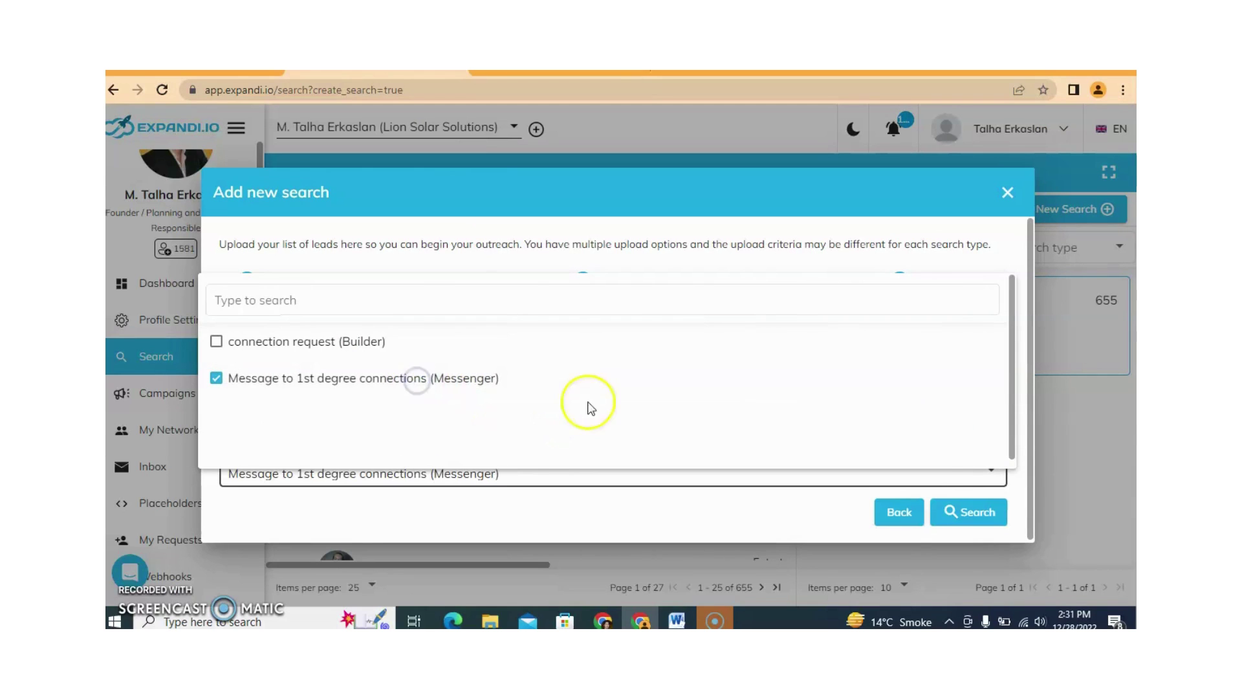
{"action": "left_click", "coordinate": [1022, 480]}
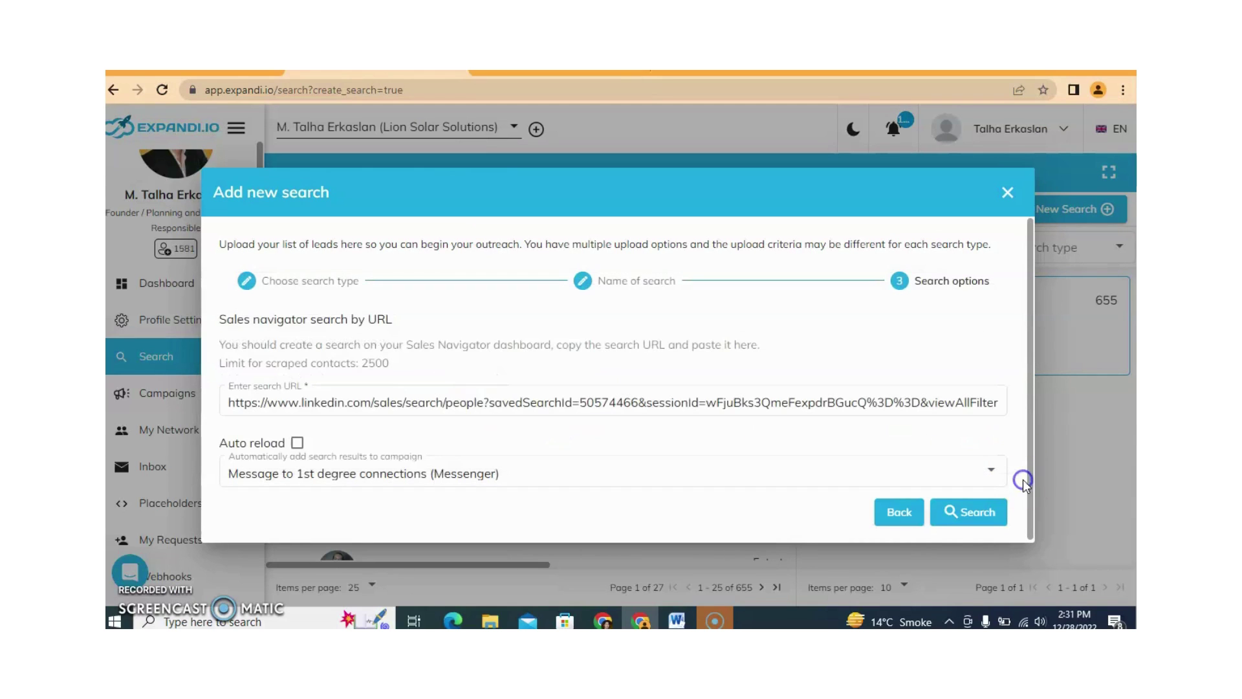
Enable auto reload every 7 days for the search and run it
{"action": "left_click", "coordinate": [294, 443]}
{"action": "left_click_drag", "start_coordinate": [1030, 404], "coordinate": [1033, 484]}
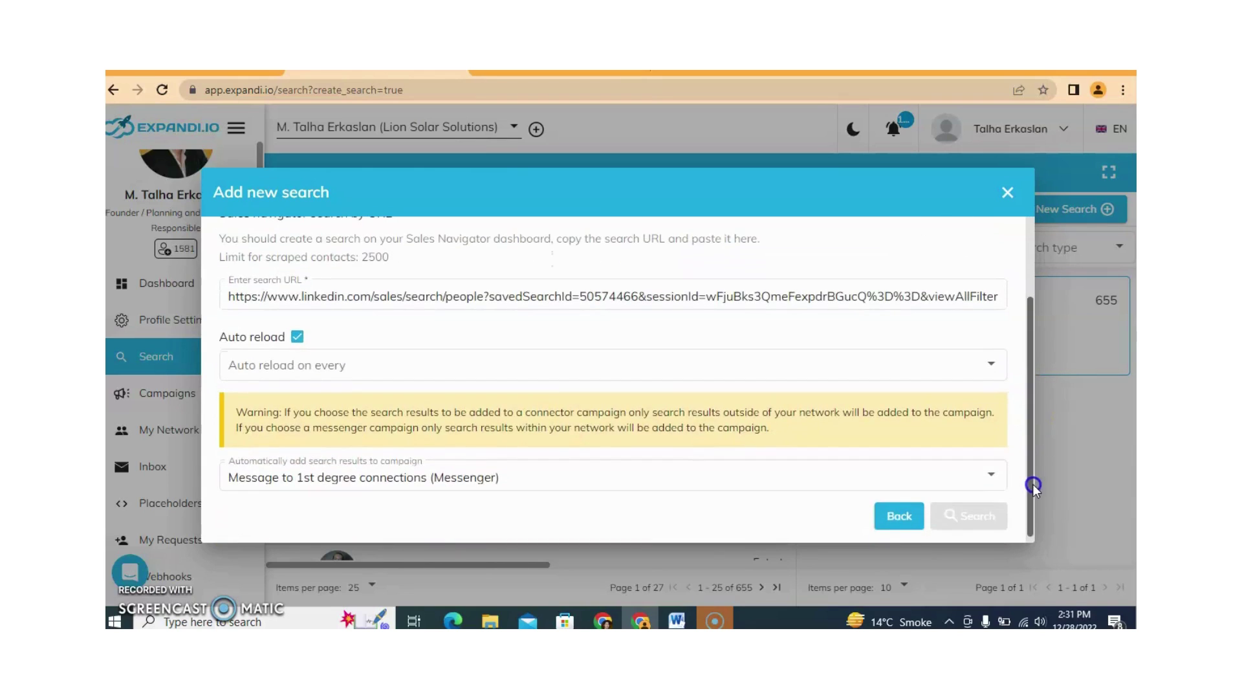
{"action": "left_click", "coordinate": [955, 373]}
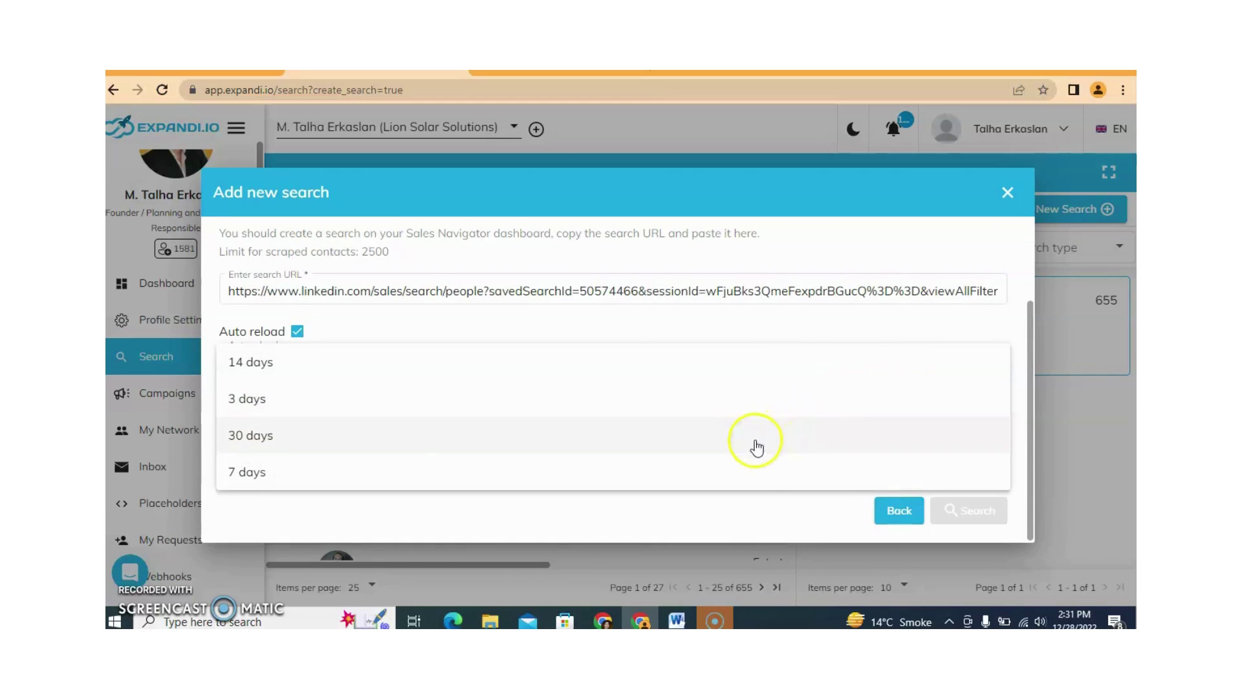
{"action": "left_click", "coordinate": [735, 465]}
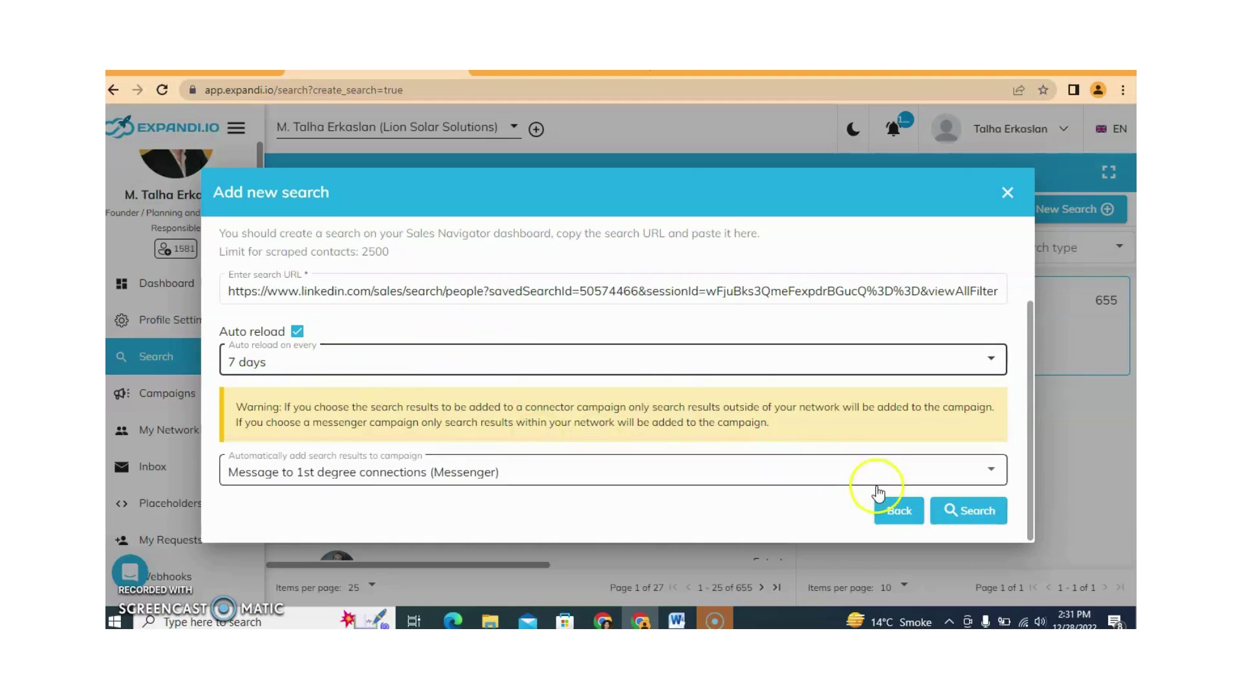
{"action": "left_click", "coordinate": [976, 516]}
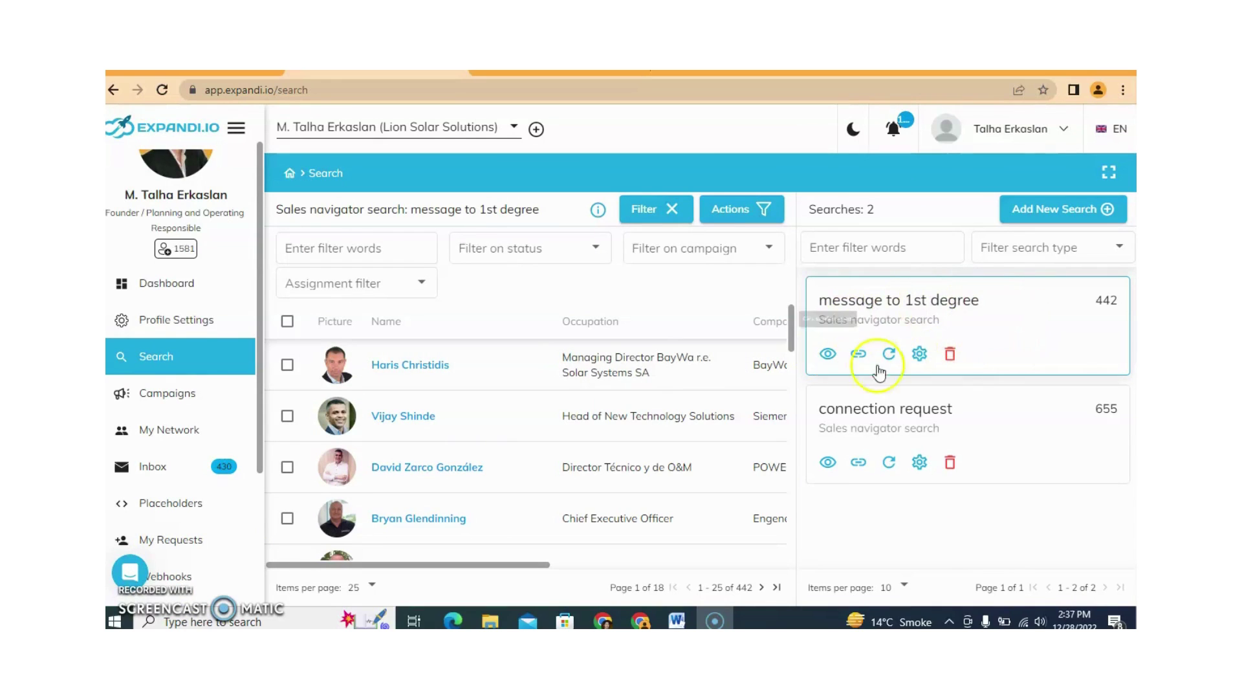
Open the "Message to 1st degree connections" campaign and review its people, message steps, settings, integrations and history
{"action": "left_click", "coordinate": [200, 405]}
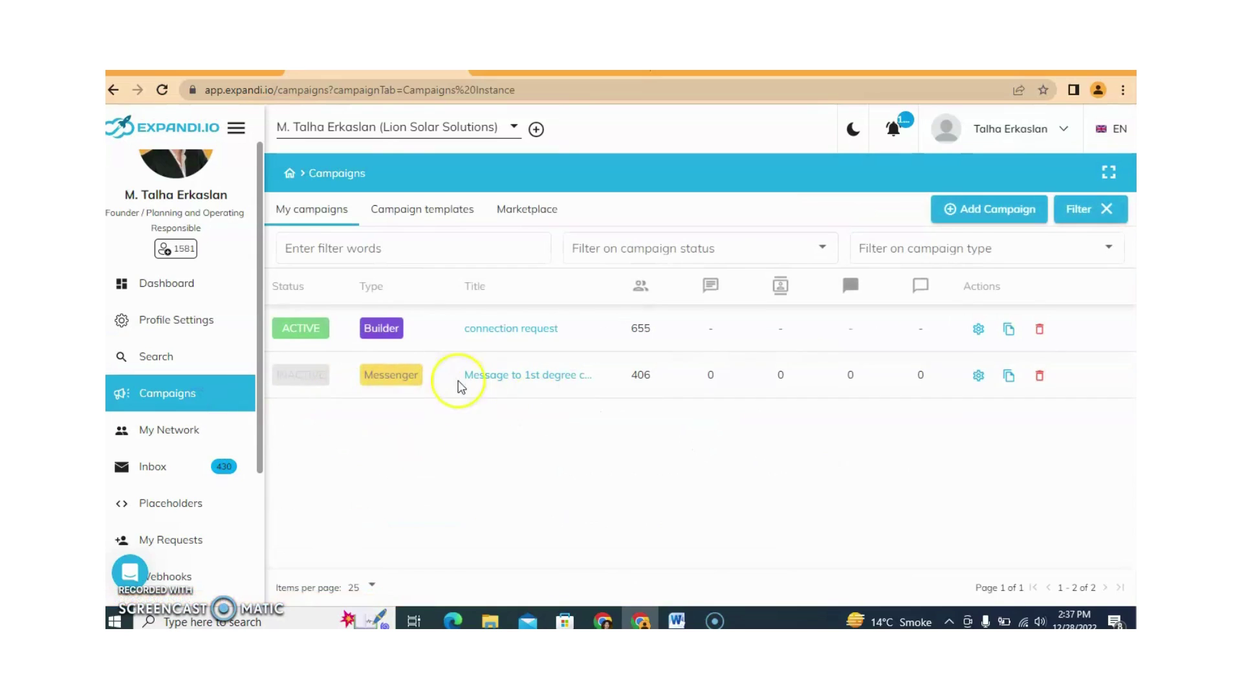
{"action": "left_click", "coordinate": [528, 387]}
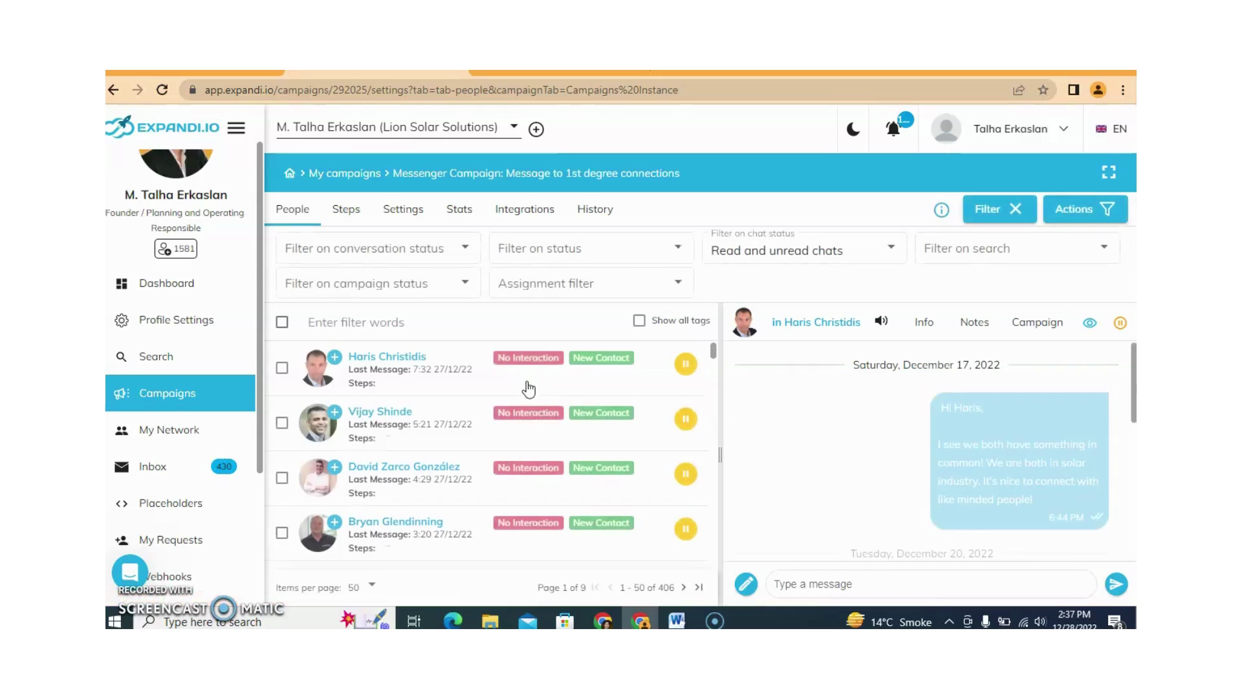
{"action": "left_click", "coordinate": [344, 216]}
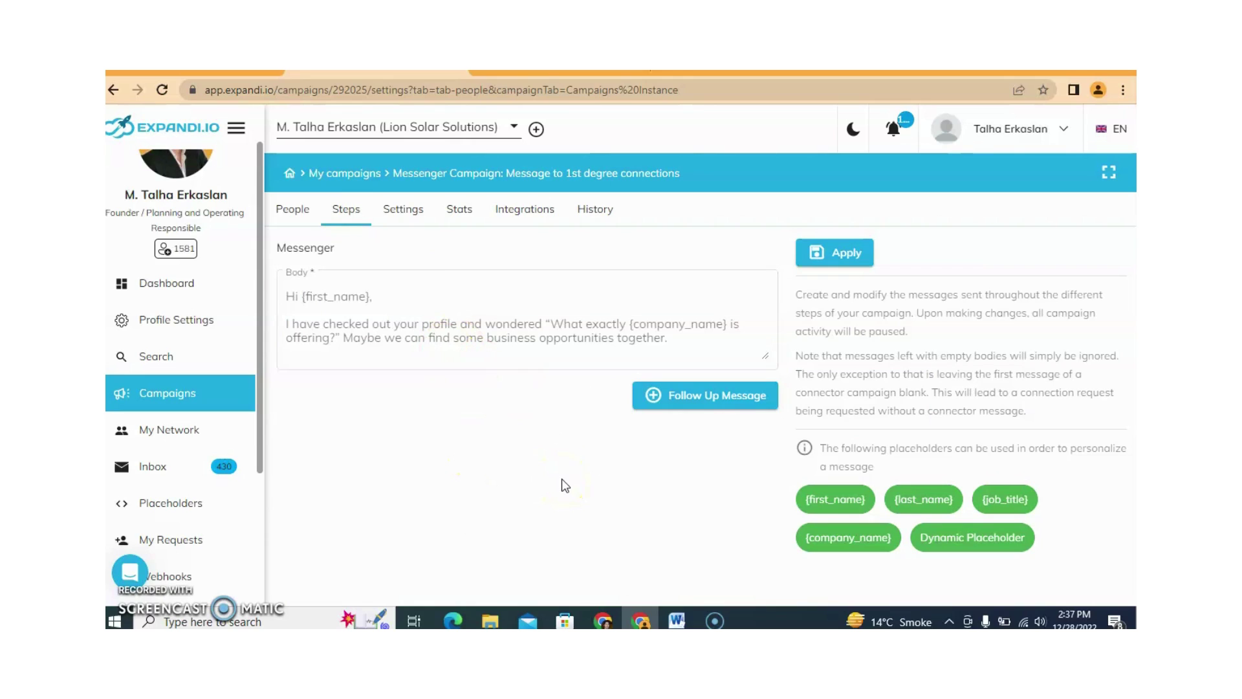
{"action": "left_click", "coordinate": [405, 212]}
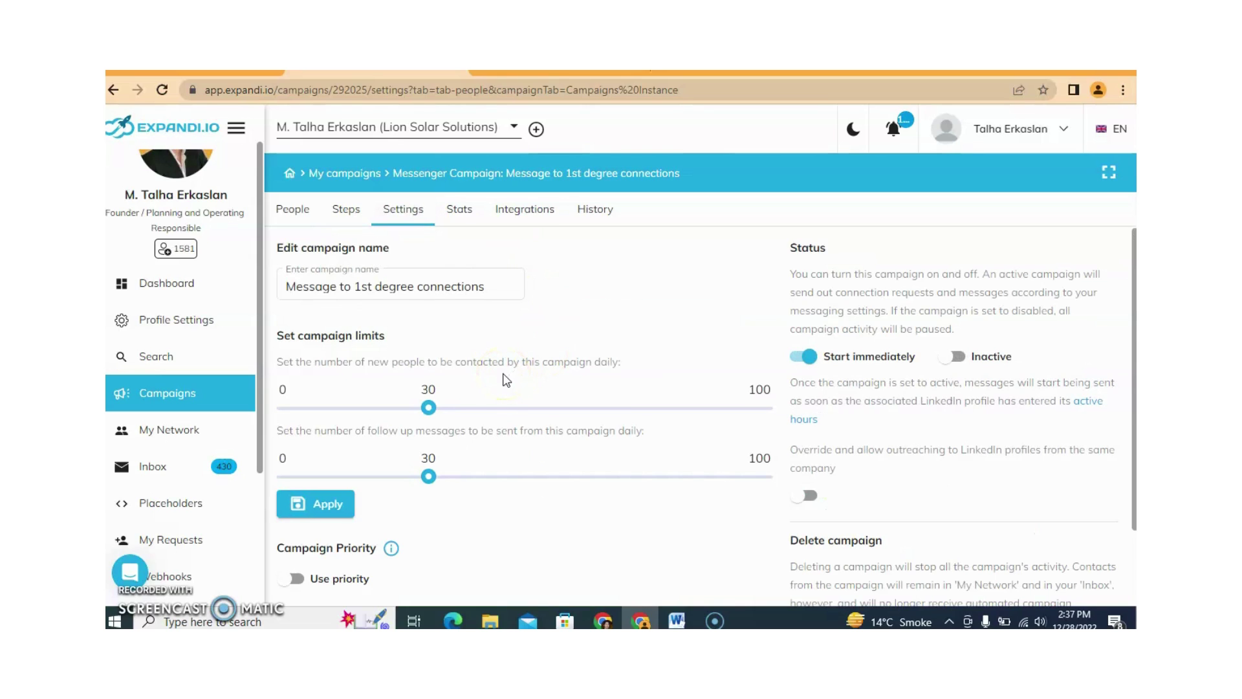
{"action": "left_click", "coordinate": [533, 214]}
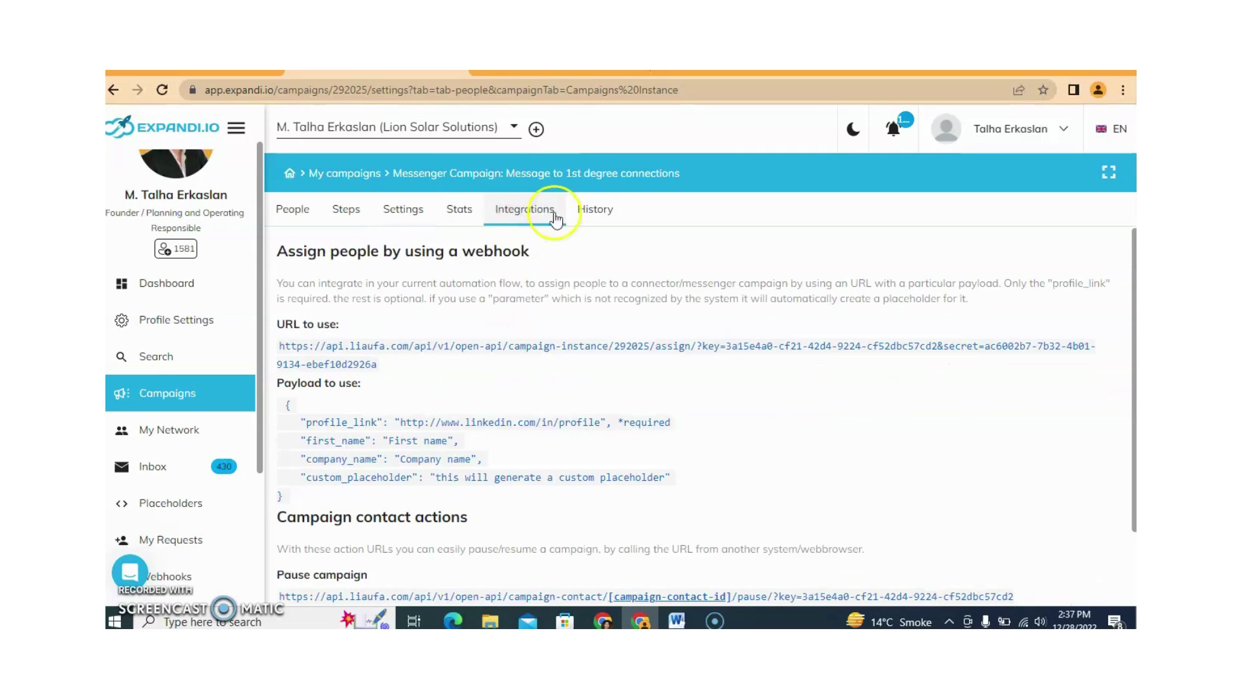
{"action": "left_click", "coordinate": [592, 214]}
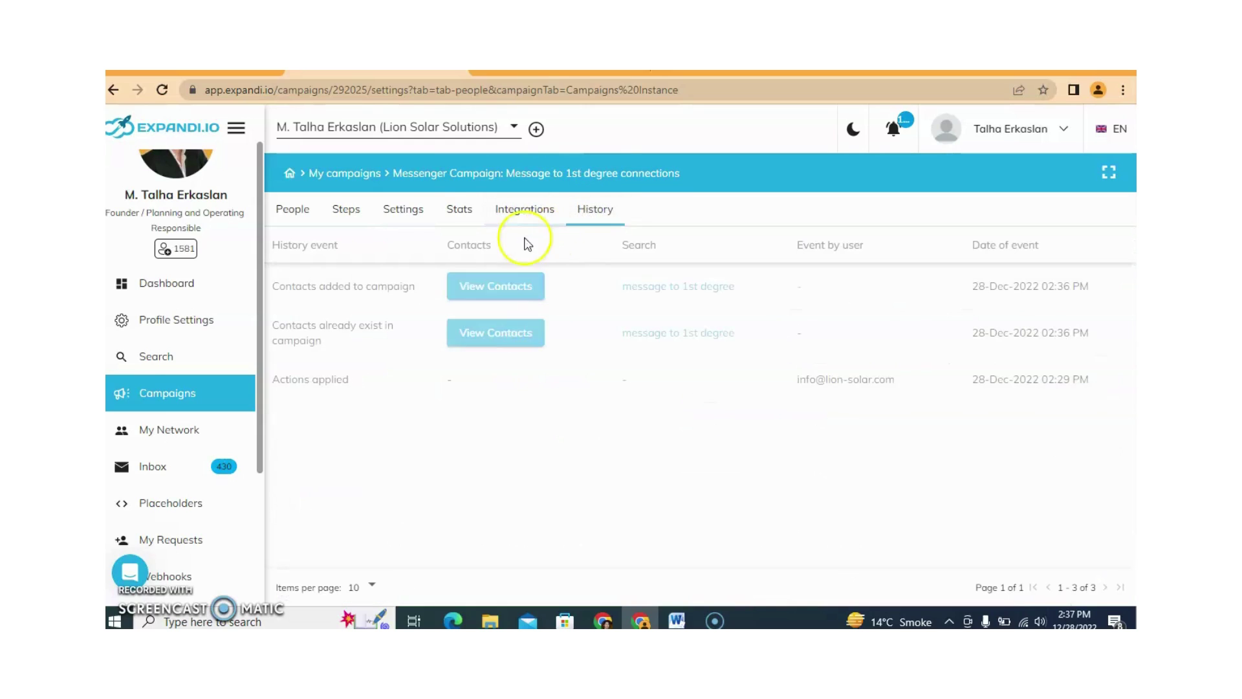
Try to set both daily campaign limits to 36, switch the campaign to active, and return to the campaign list
{"action": "left_click", "coordinate": [414, 222]}
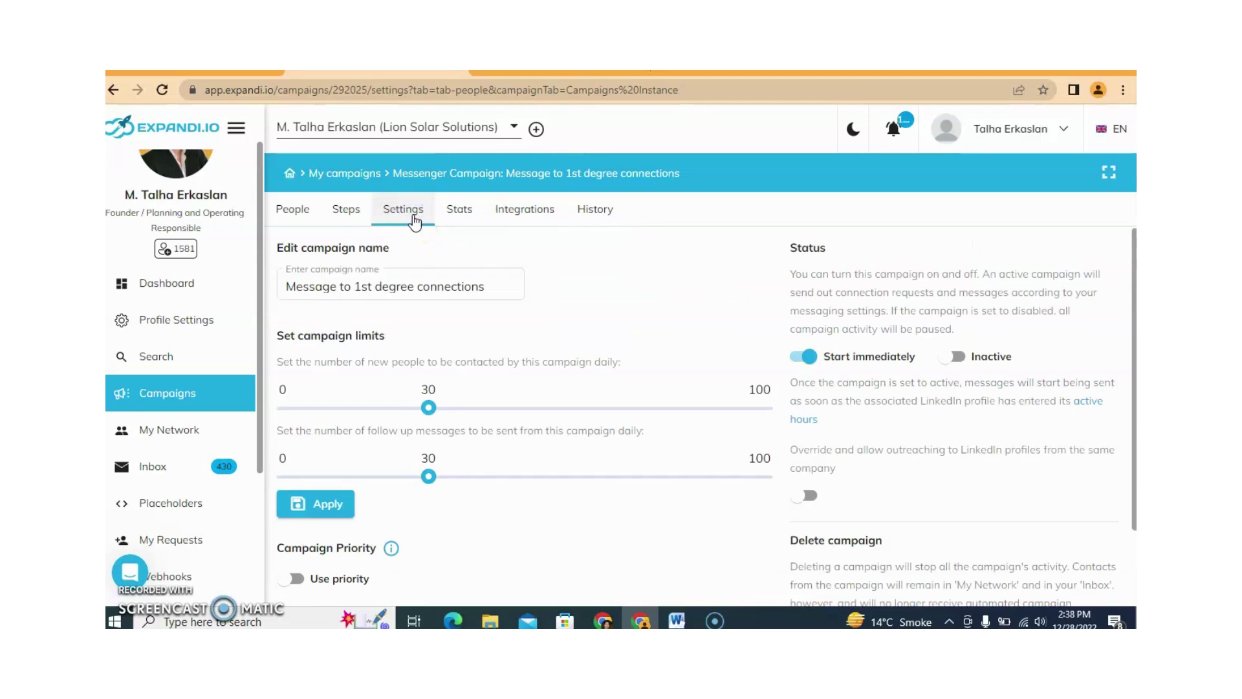
{"action": "left_click", "coordinate": [438, 408]}
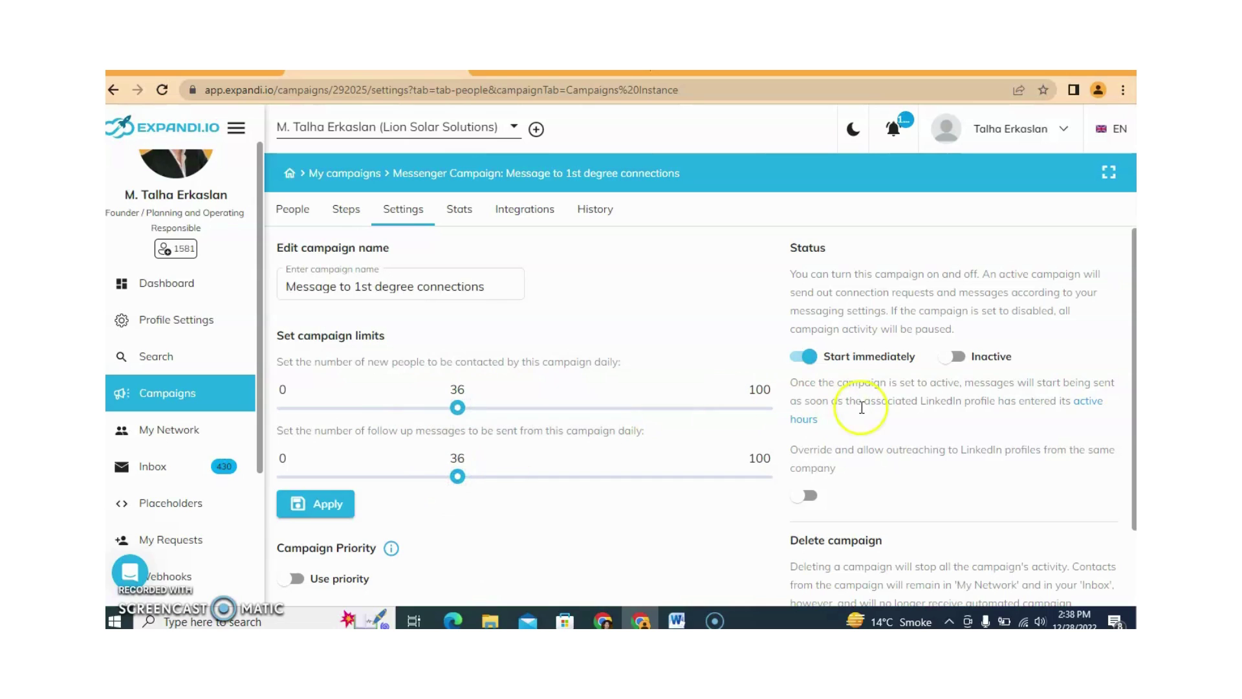
{"action": "left_click", "coordinate": [959, 358]}
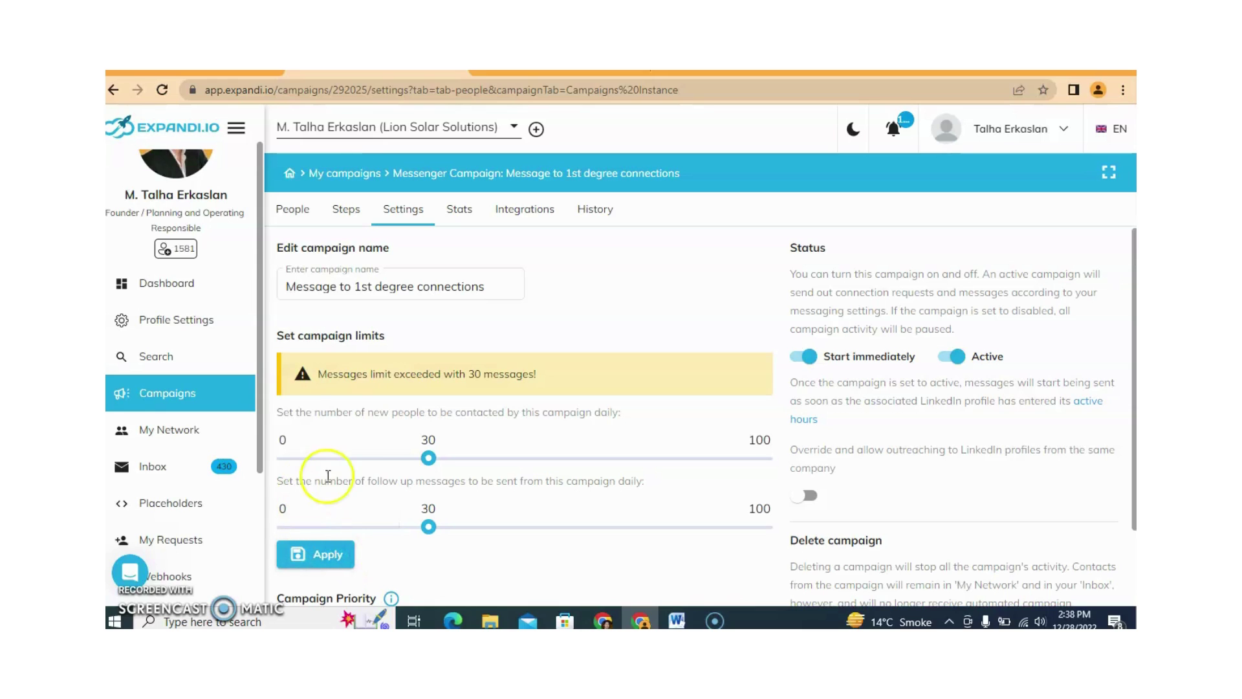
{"action": "left_click", "coordinate": [193, 395]}
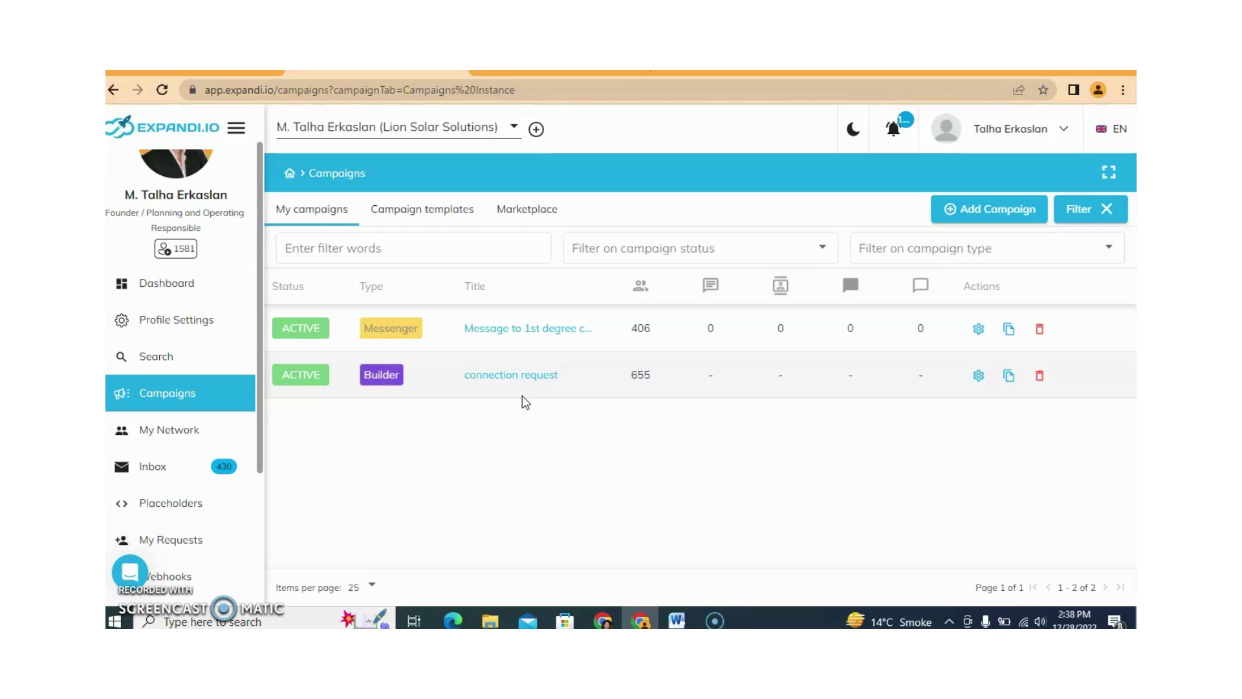
Start a new campaign instance of the Campaign Builder type
{"action": "left_click", "coordinate": [181, 406]}
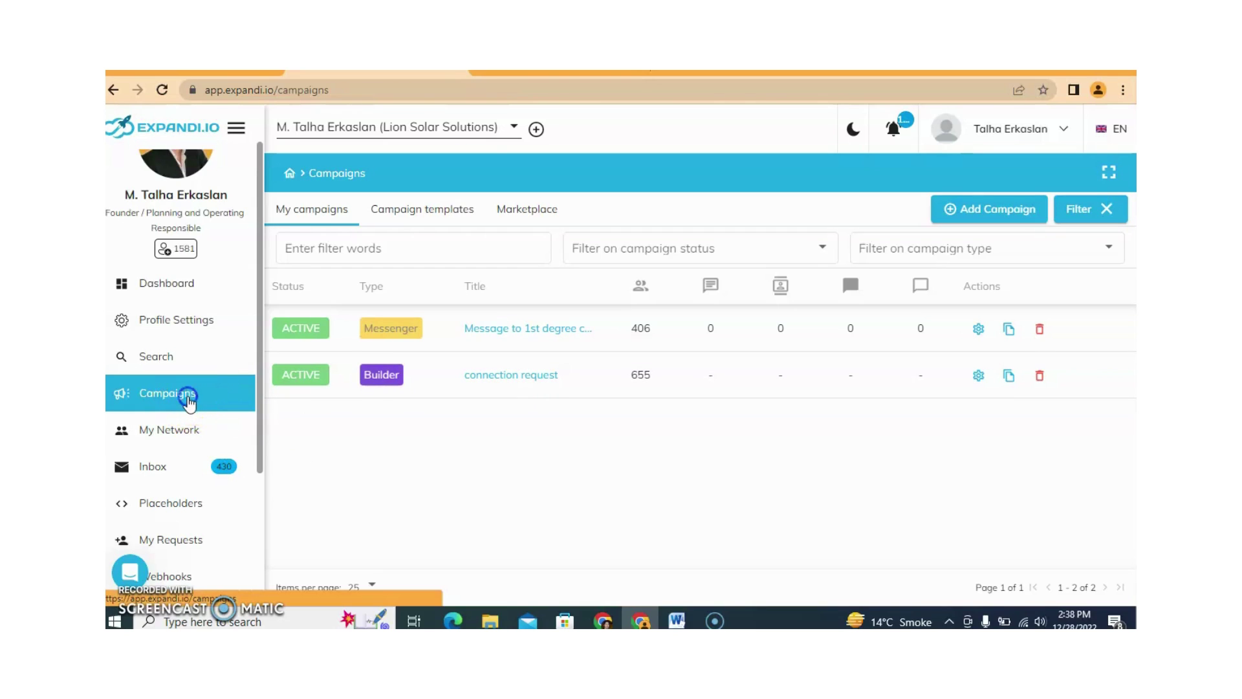
{"action": "left_click", "coordinate": [980, 219]}
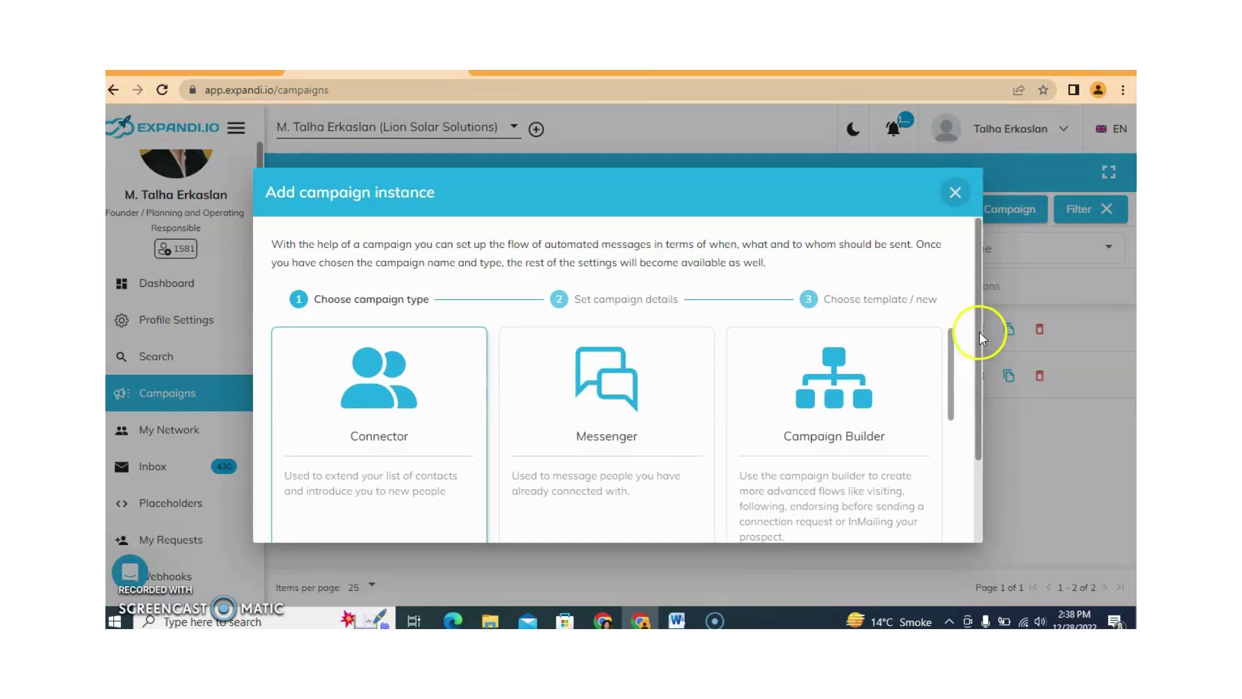
{"action": "left_click_drag", "start_coordinate": [953, 357], "coordinate": [951, 429]}
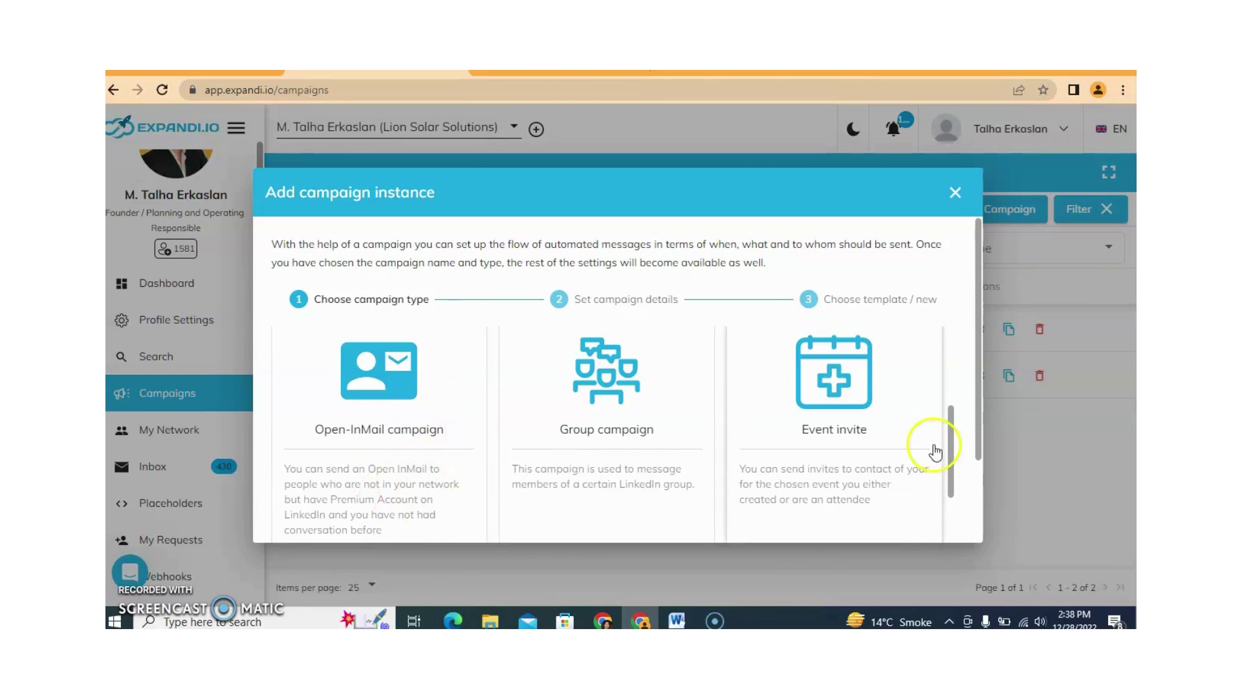
{"action": "left_click_drag", "start_coordinate": [950, 449], "coordinate": [942, 361]}
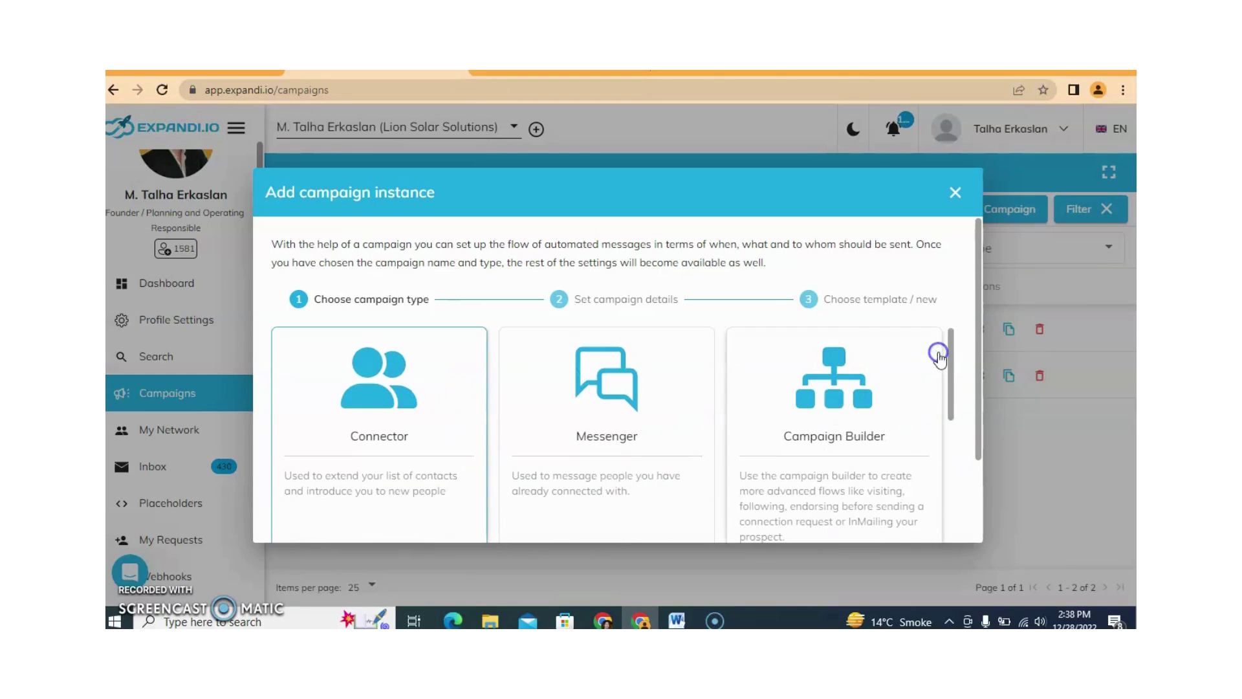
{"action": "left_click", "coordinate": [886, 441]}
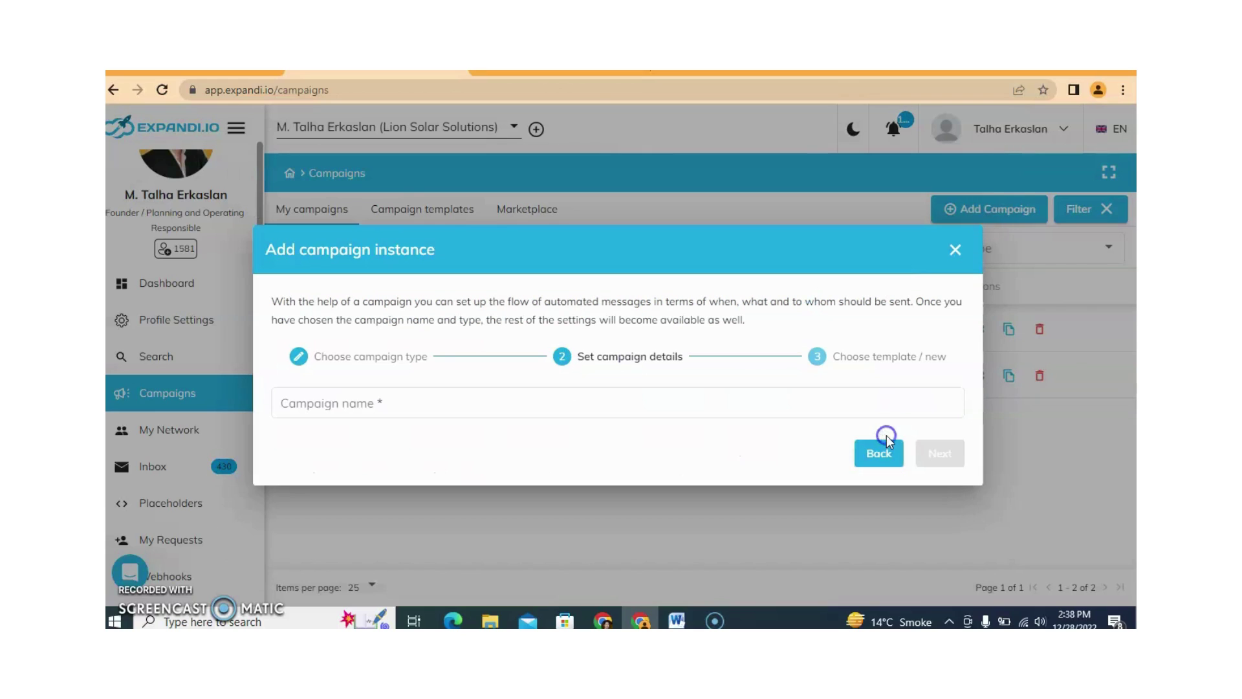
Name the new campaign "InMail's" using the suggested spelling and proceed to the template choice
{"action": "left_click", "coordinate": [829, 405]}
{"action": "type", "text": "Inmails"}
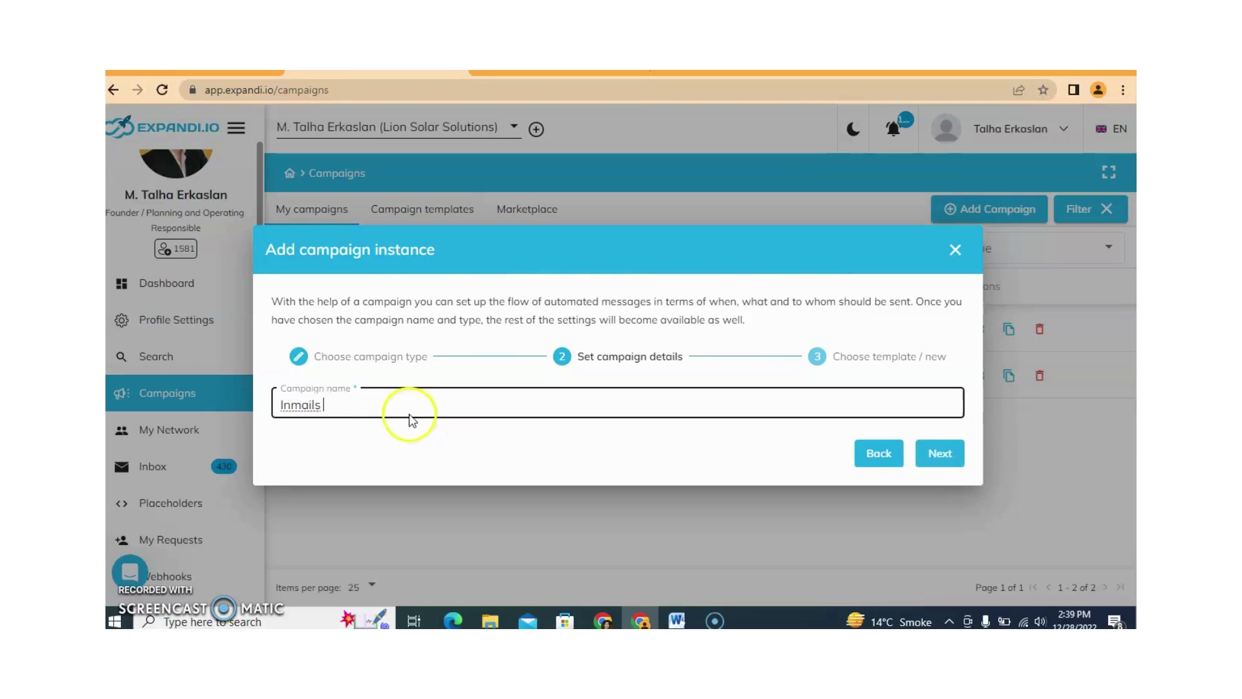
{"action": "right_click", "coordinate": [308, 403]}
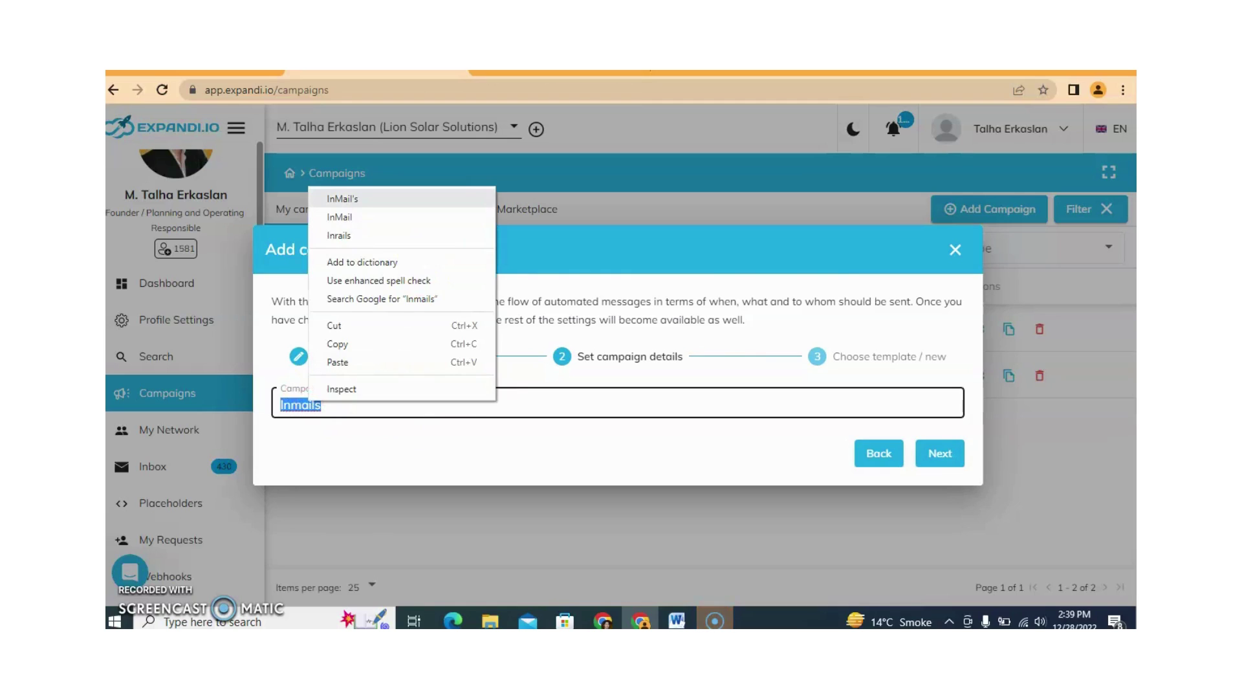
{"action": "left_click", "coordinate": [342, 199]}
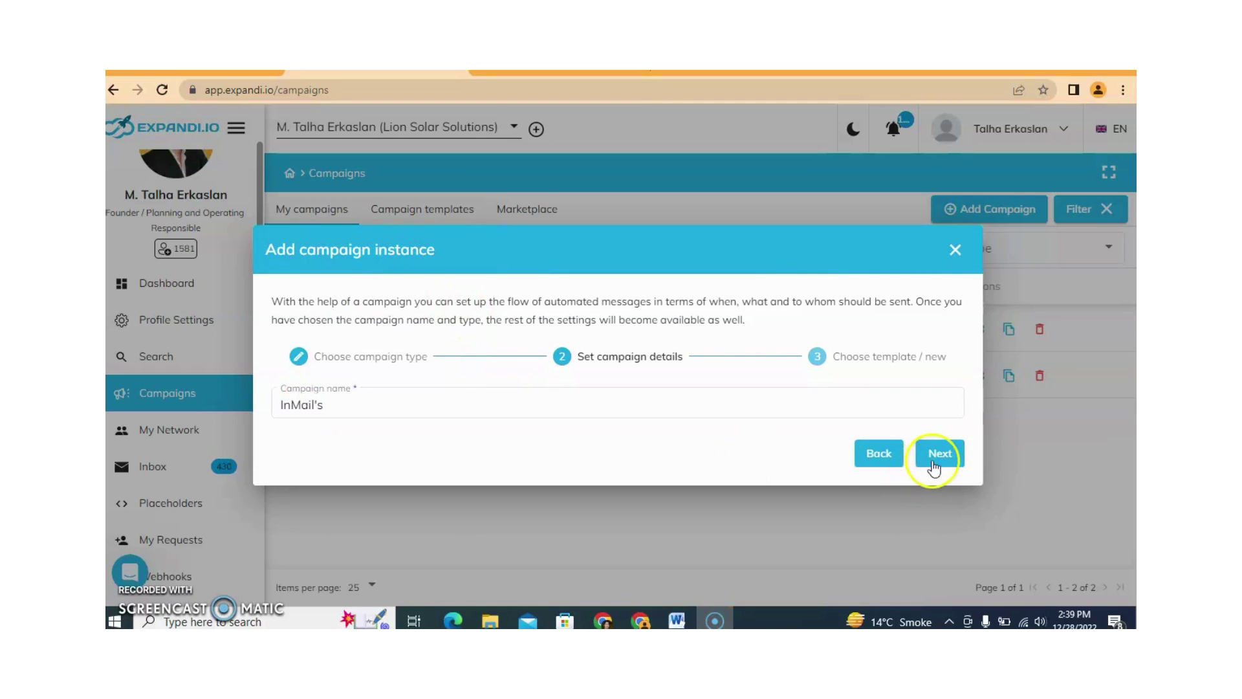
{"action": "left_click", "coordinate": [934, 458]}
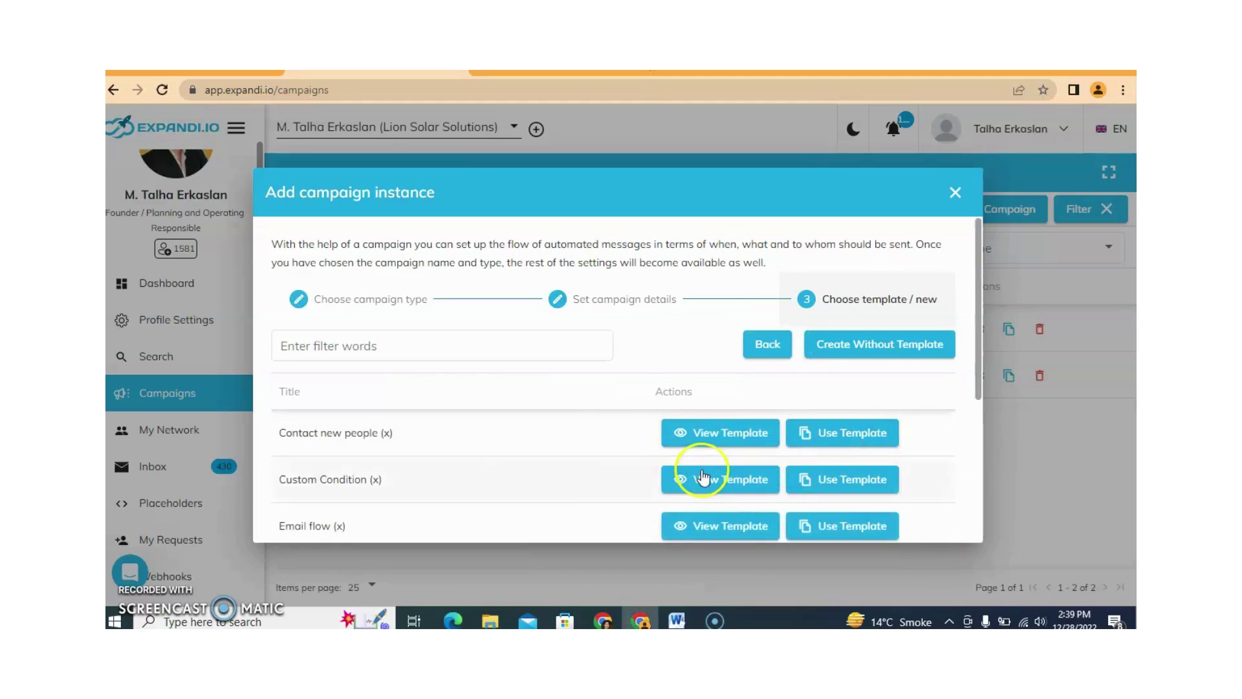
Examine the sequence of actions and conditions in the "Email flow (x)" campaign template, then close the preview
{"action": "left_click_drag", "start_coordinate": [976, 380], "coordinate": [978, 427]}
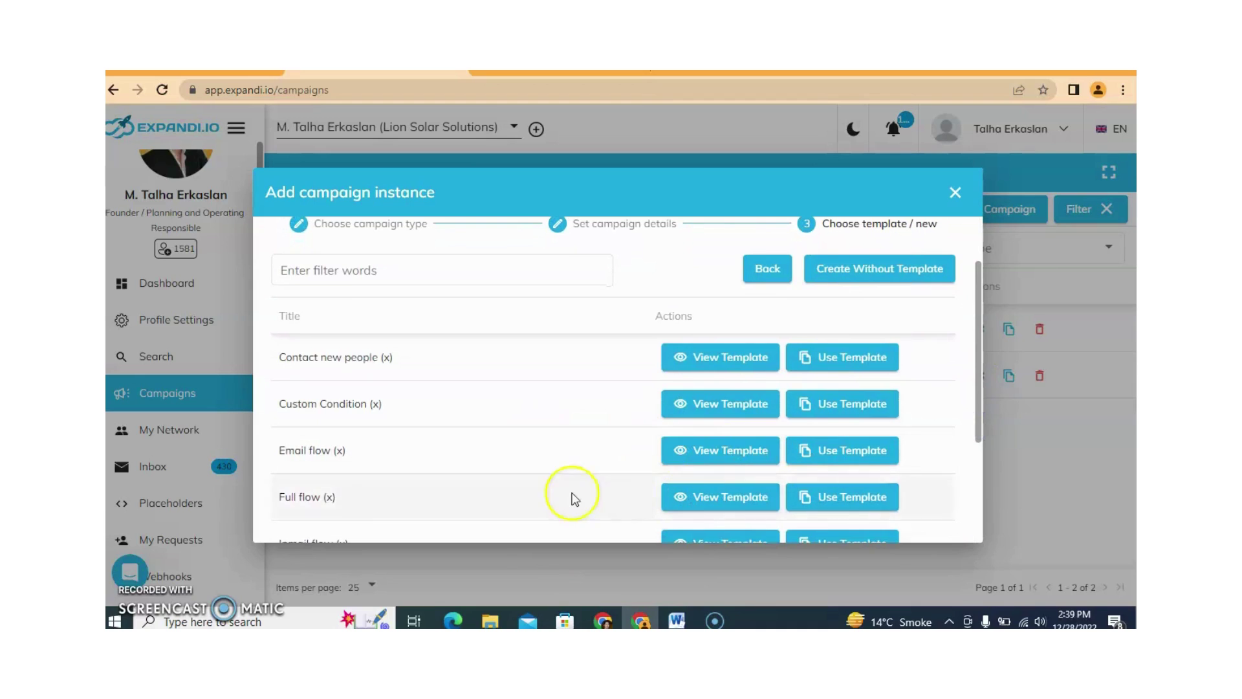
{"action": "left_click", "coordinate": [724, 458]}
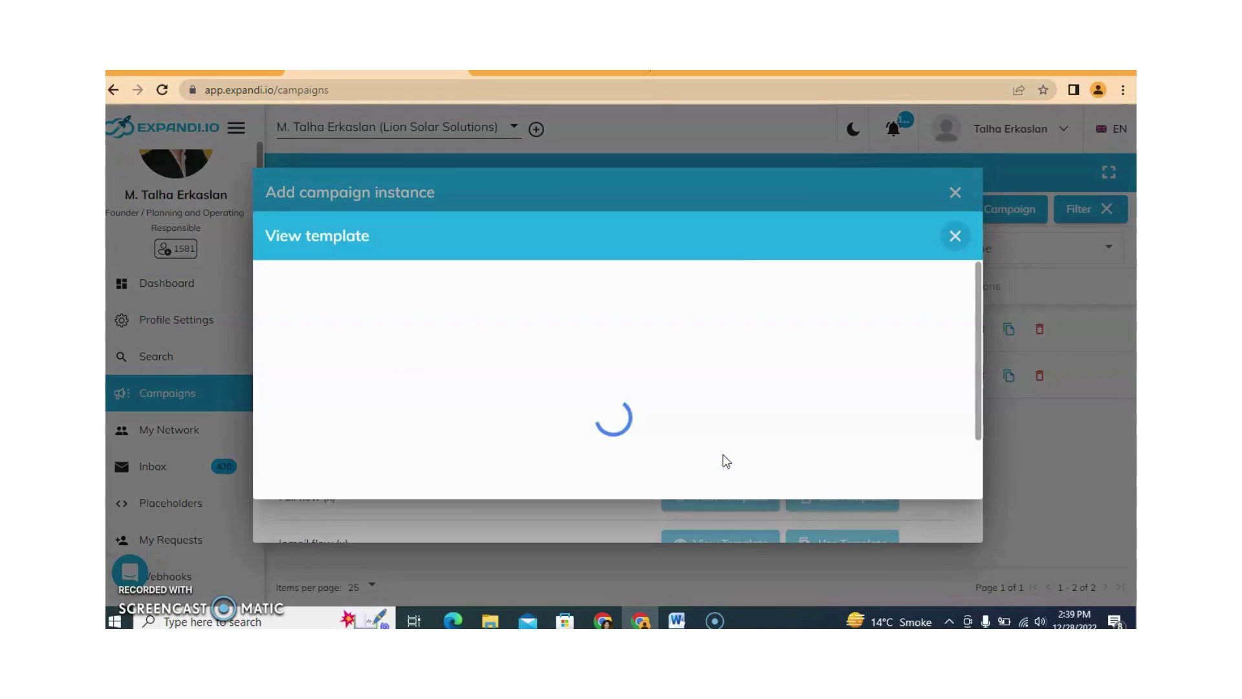
{"action": "left_click_drag", "start_coordinate": [646, 398], "coordinate": [640, 363]}
{"action": "left_click_drag", "start_coordinate": [612, 407], "coordinate": [613, 358]}
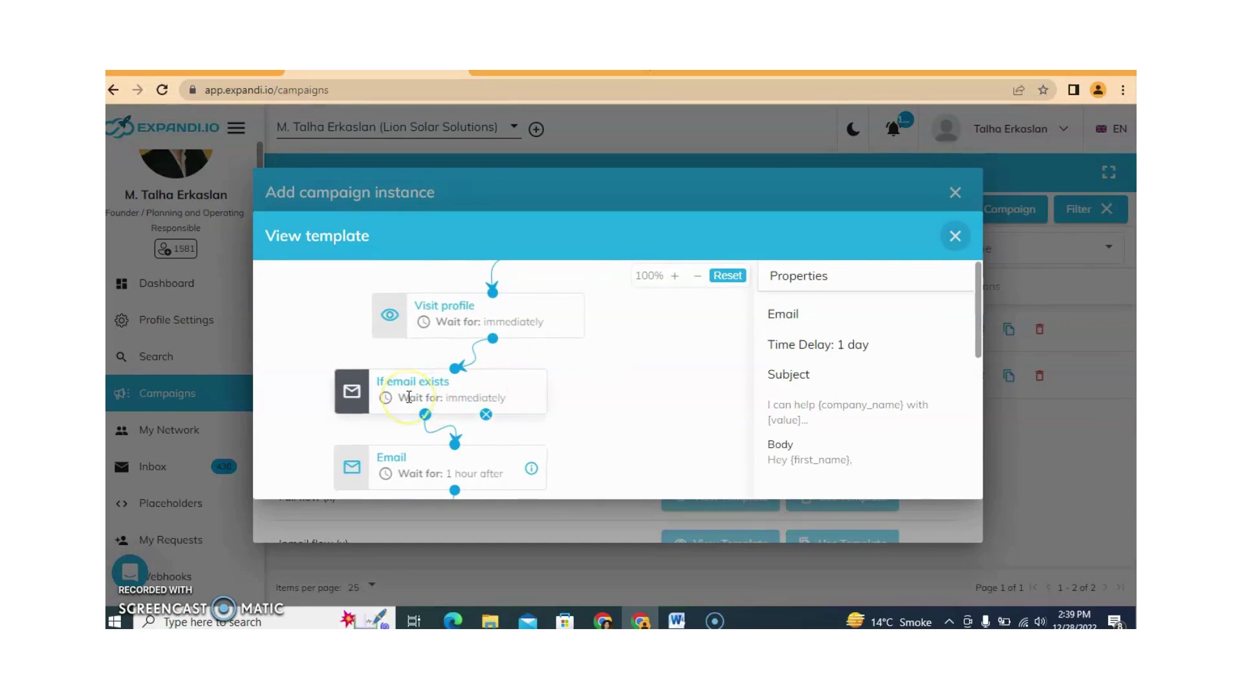
{"action": "left_click_drag", "start_coordinate": [632, 410], "coordinate": [621, 330]}
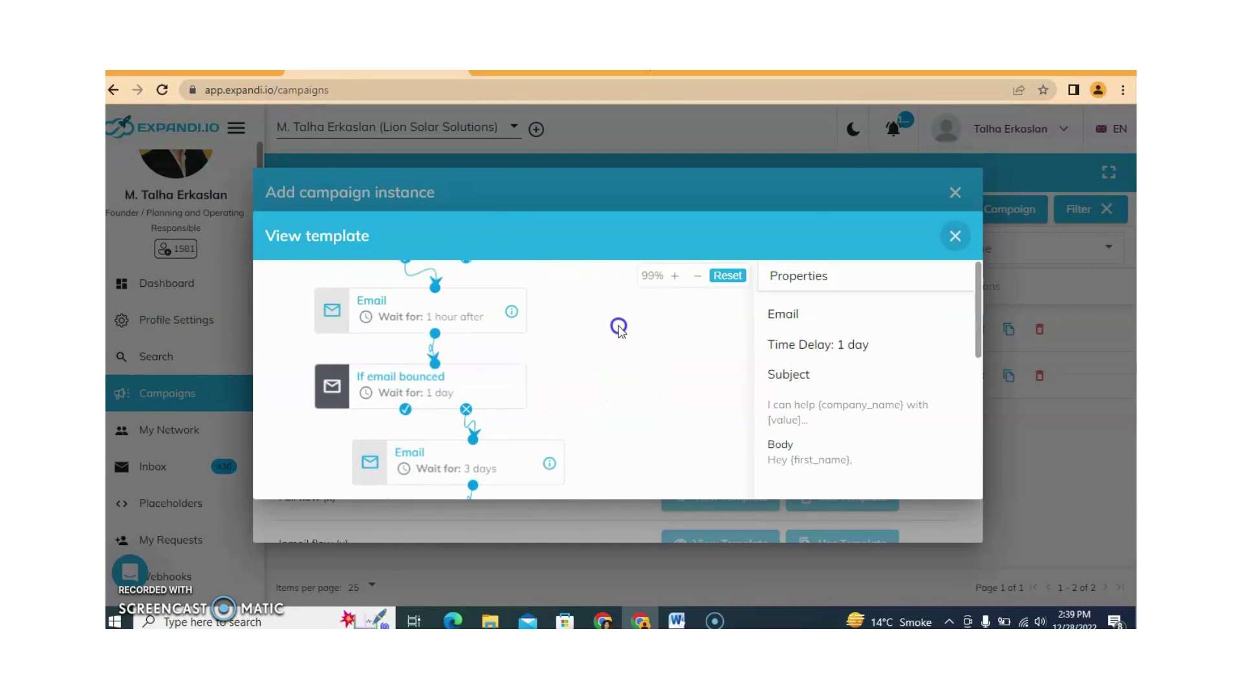
{"action": "left_click_drag", "start_coordinate": [604, 394], "coordinate": [599, 355]}
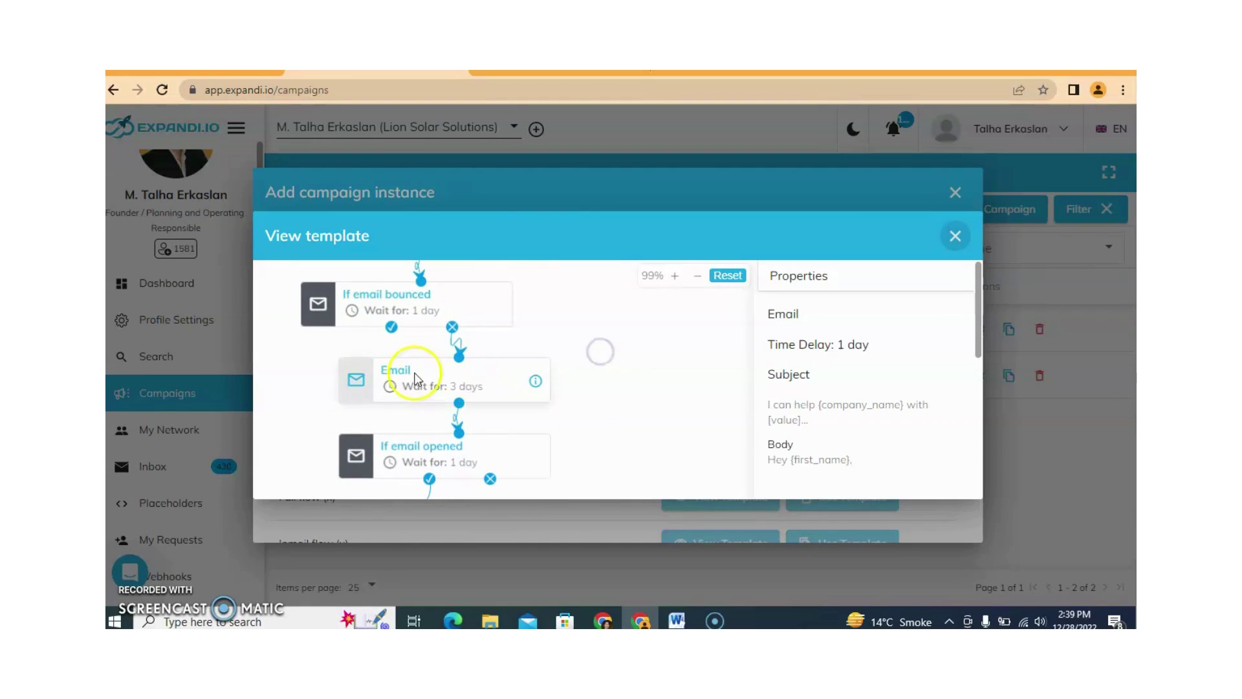
{"action": "left_click_drag", "start_coordinate": [615, 412], "coordinate": [614, 377]}
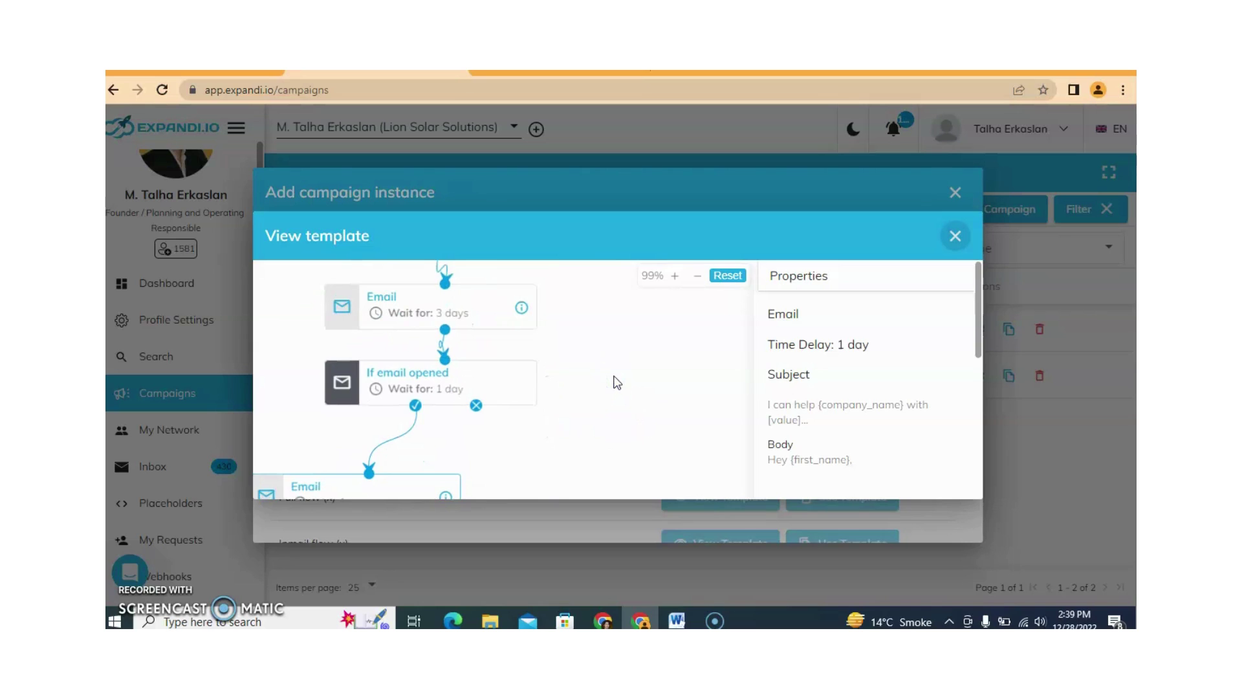
{"action": "left_click_drag", "start_coordinate": [550, 416], "coordinate": [567, 460]}
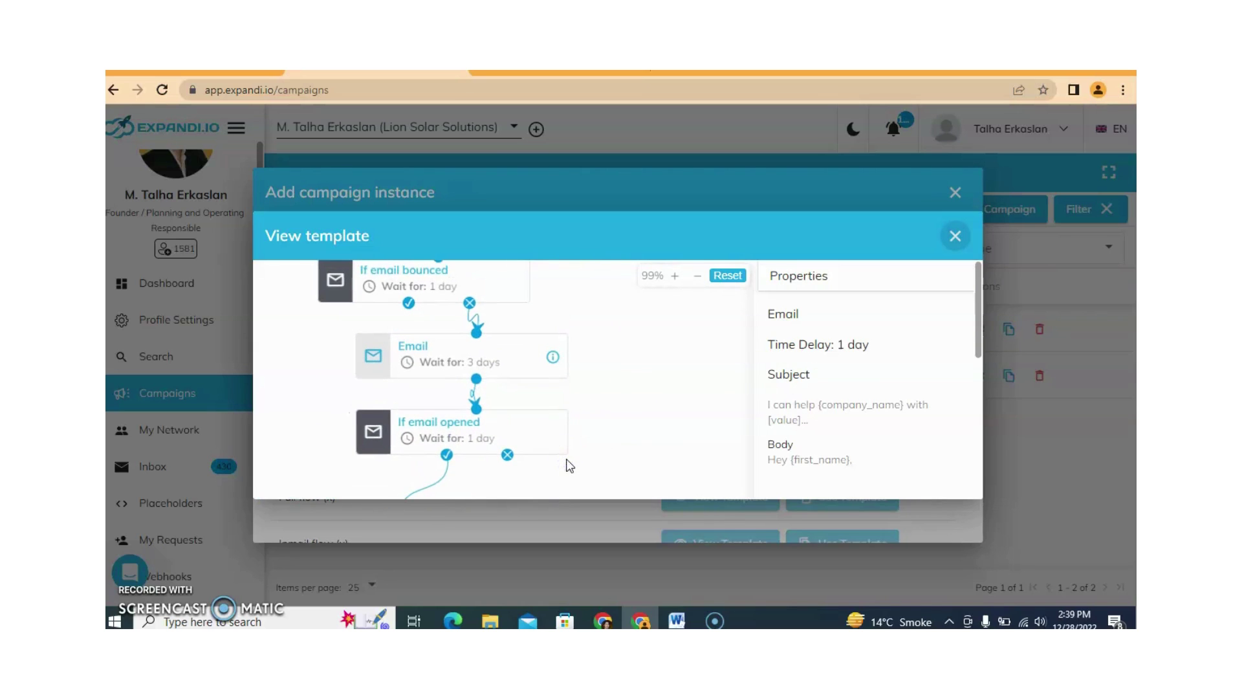
{"action": "left_click", "coordinate": [961, 242]}
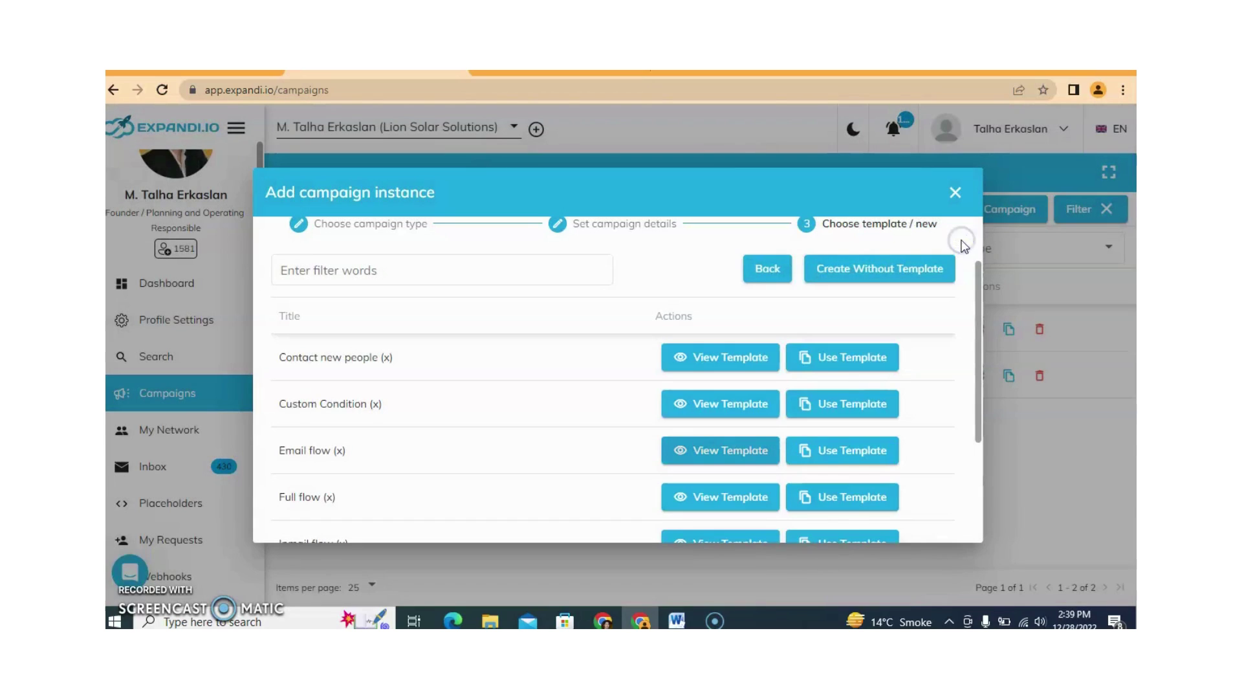
Create the campaign without a template and connect a Visit profile action with immediate delay to the Start step
{"action": "left_click_drag", "start_coordinate": [983, 344], "coordinate": [977, 301]}
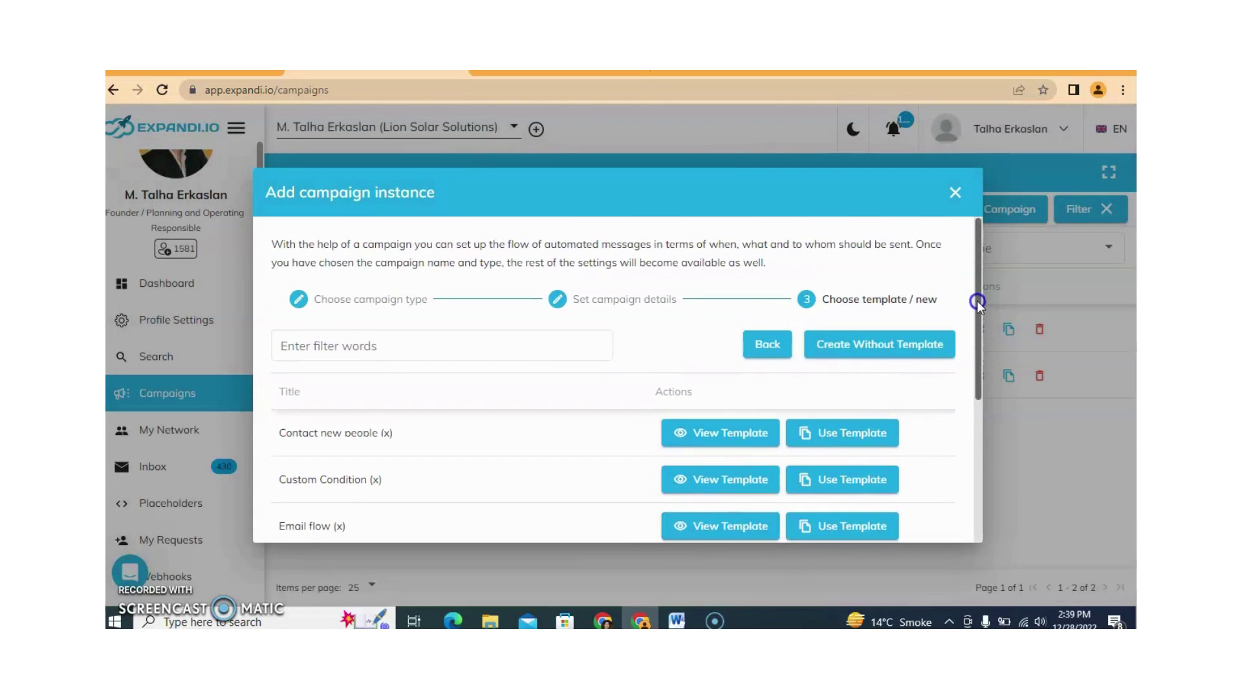
{"action": "left_click", "coordinate": [903, 353]}
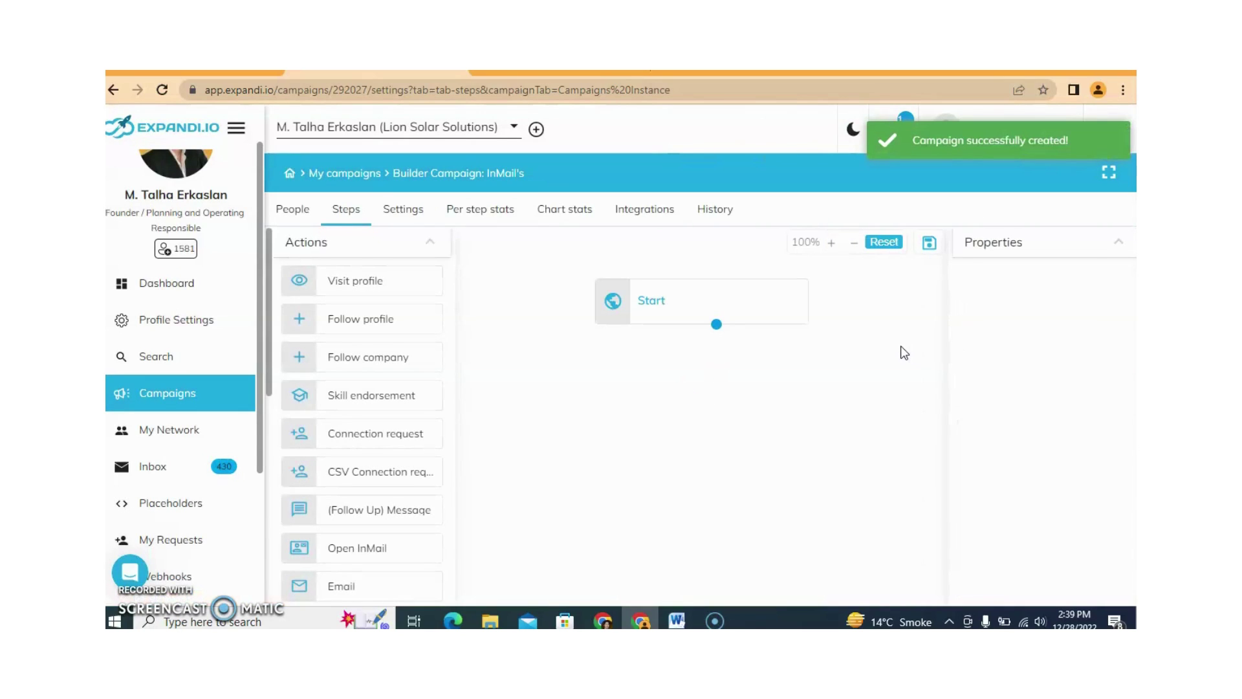
{"action": "left_click_drag", "start_coordinate": [745, 303], "coordinate": [741, 291]}
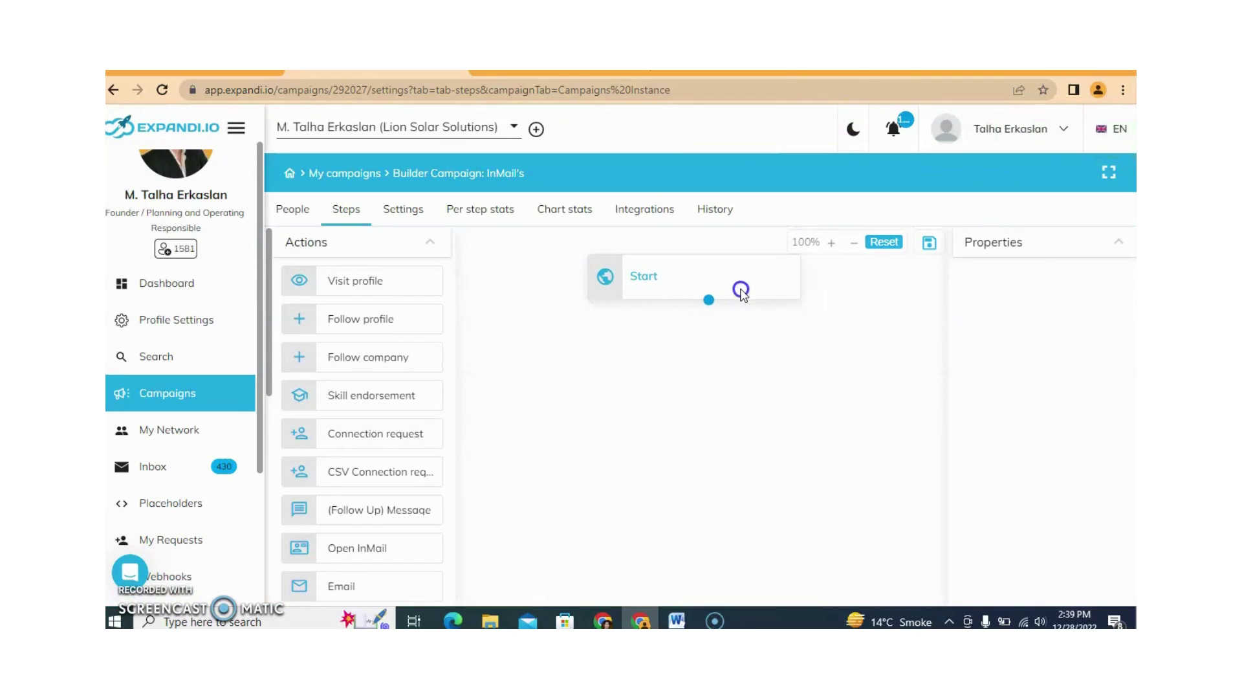
{"action": "left_click_drag", "start_coordinate": [398, 283], "coordinate": [707, 366]}
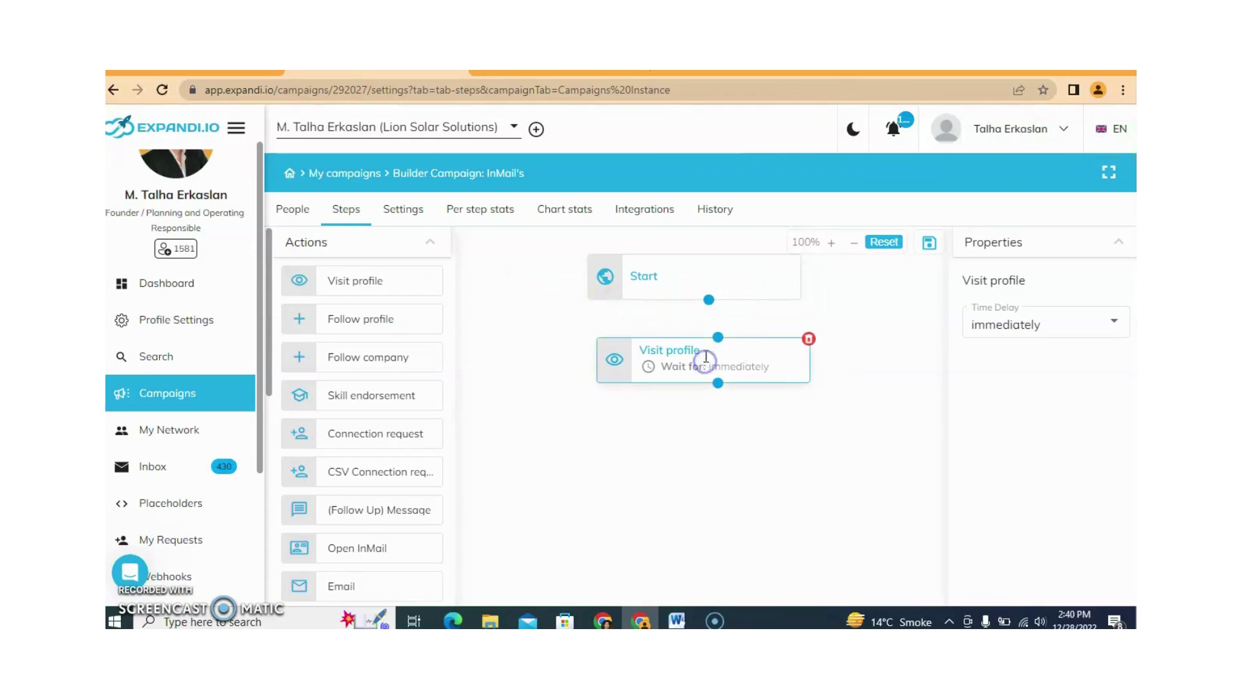
{"action": "left_click_drag", "start_coordinate": [709, 302], "coordinate": [718, 335]}
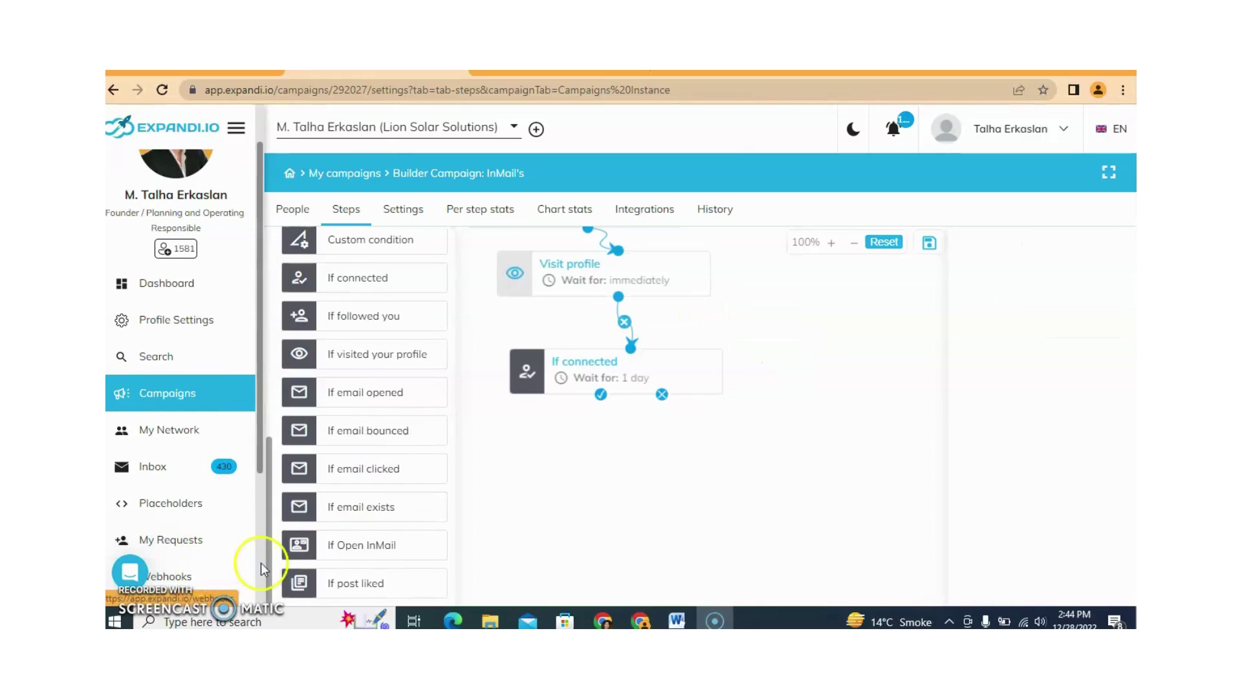
Add an If Open InMail condition to the not-connected branch and link an Open InMail action to its yes branch
{"action": "left_click_drag", "start_coordinate": [372, 546], "coordinate": [662, 476]}
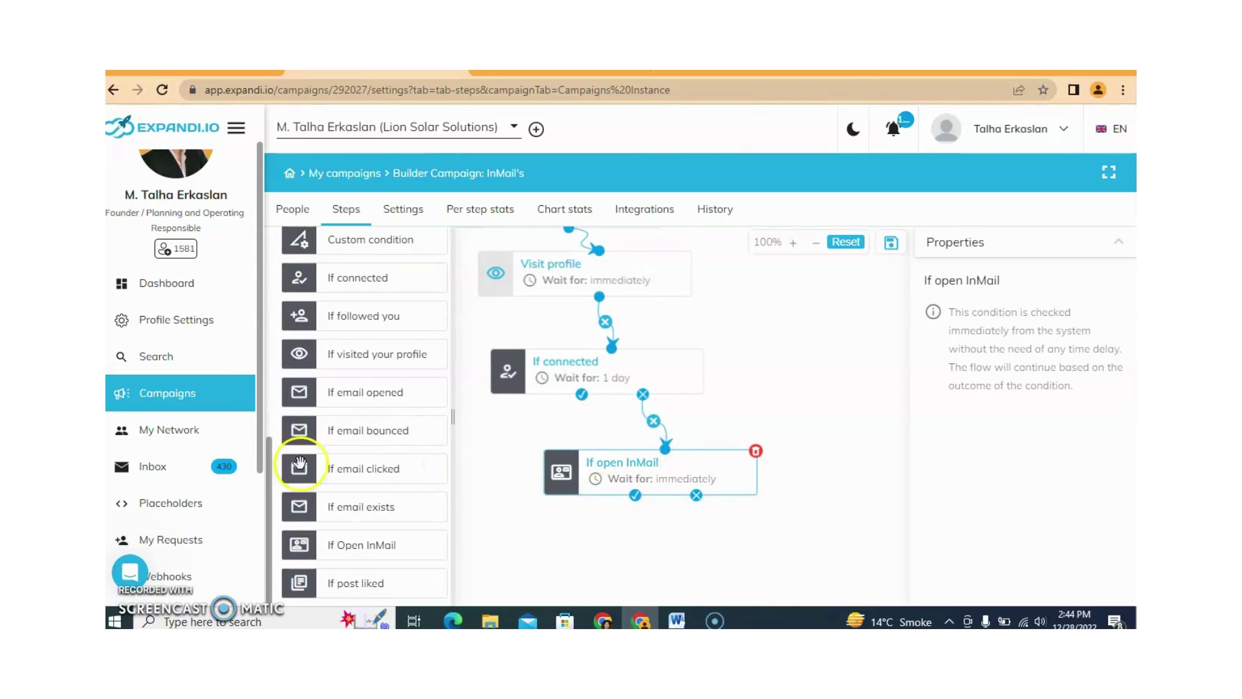
{"action": "left_click_drag", "start_coordinate": [273, 459], "coordinate": [264, 293]}
{"action": "left_click_drag", "start_coordinate": [386, 441], "coordinate": [676, 560]}
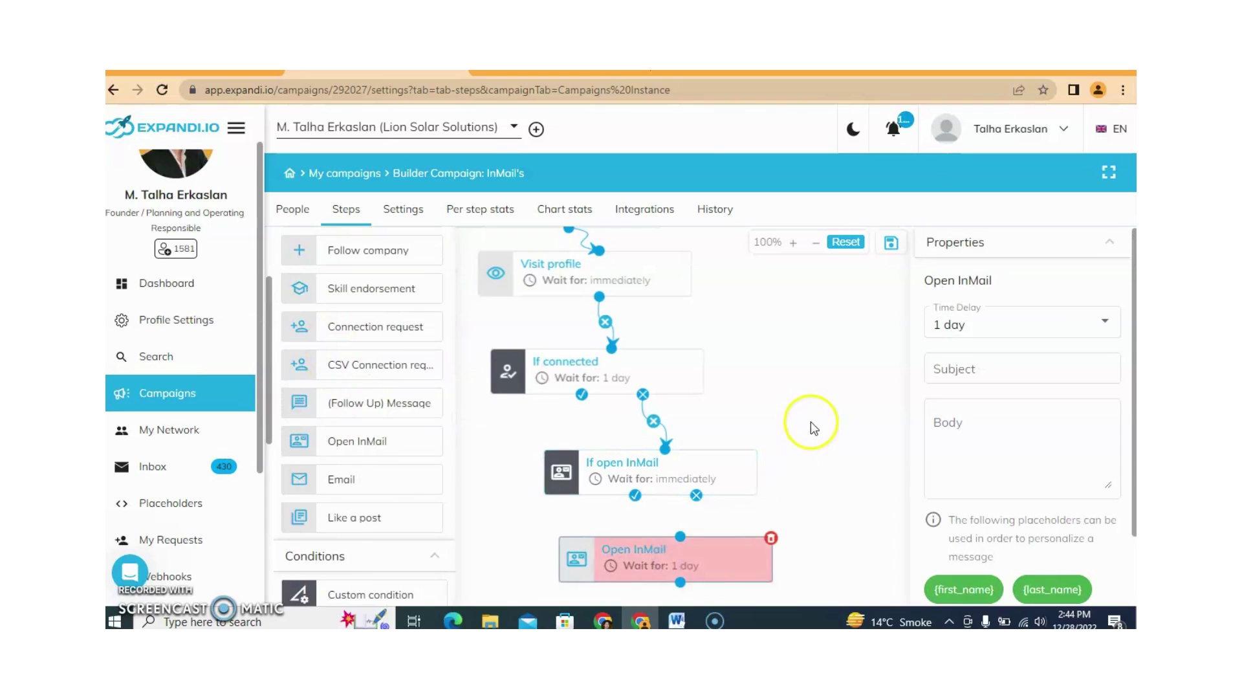
{"action": "left_click", "coordinate": [793, 352]}
{"action": "left_click", "coordinate": [603, 352]}
{"action": "left_click_drag", "start_coordinate": [622, 387], "coordinate": [649, 411]}
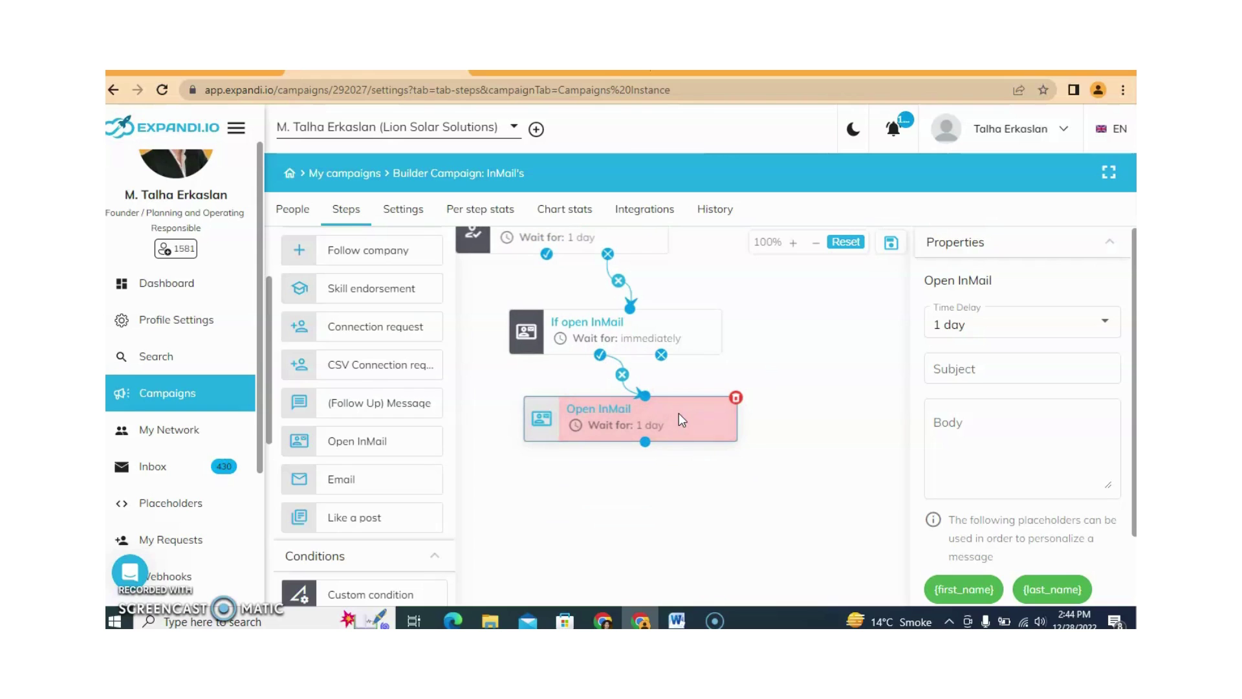
Fill the Open InMail body with the first InMail message copied from the Word document
{"action": "left_click", "coordinate": [977, 419]}
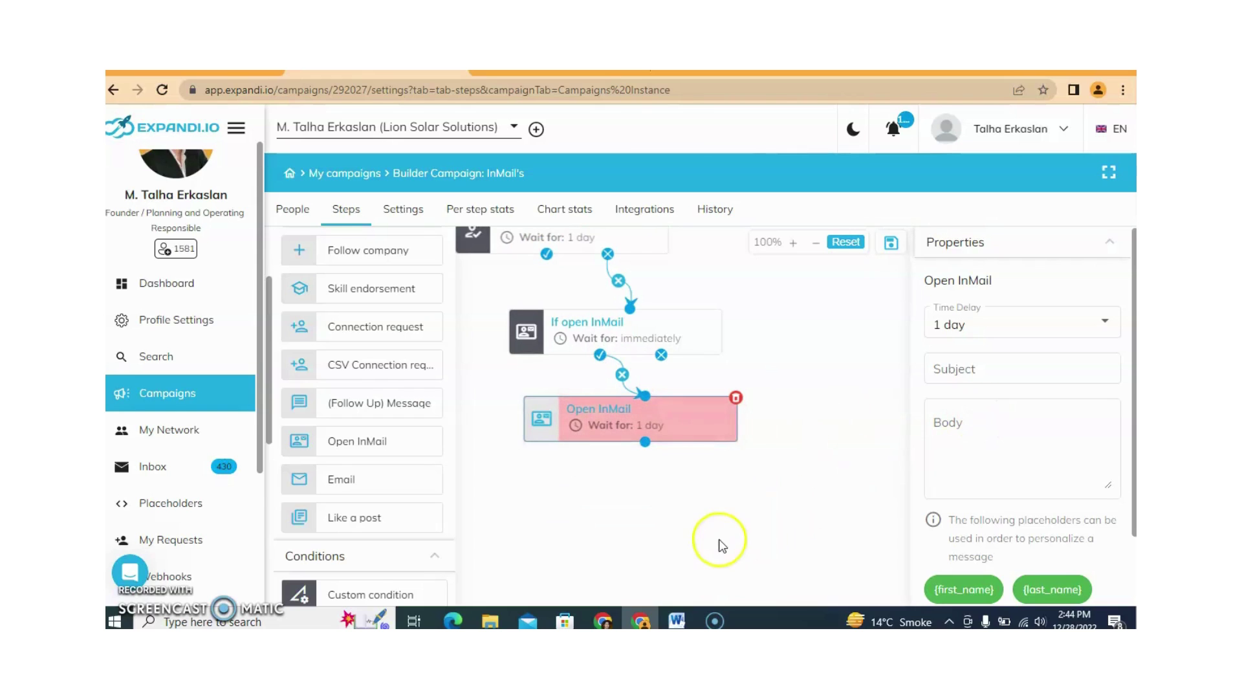
{"action": "left_click", "coordinate": [675, 621]}
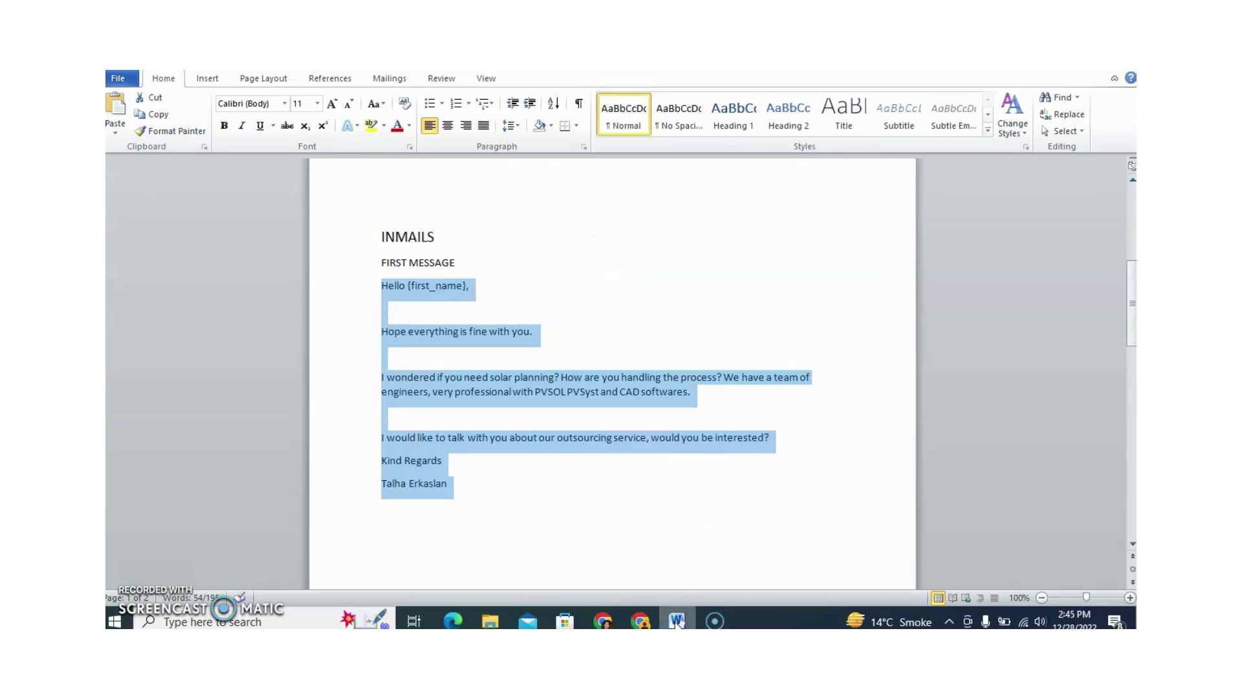
{"action": "left_click", "coordinate": [641, 621]}
{"action": "left_click", "coordinate": [954, 416]}
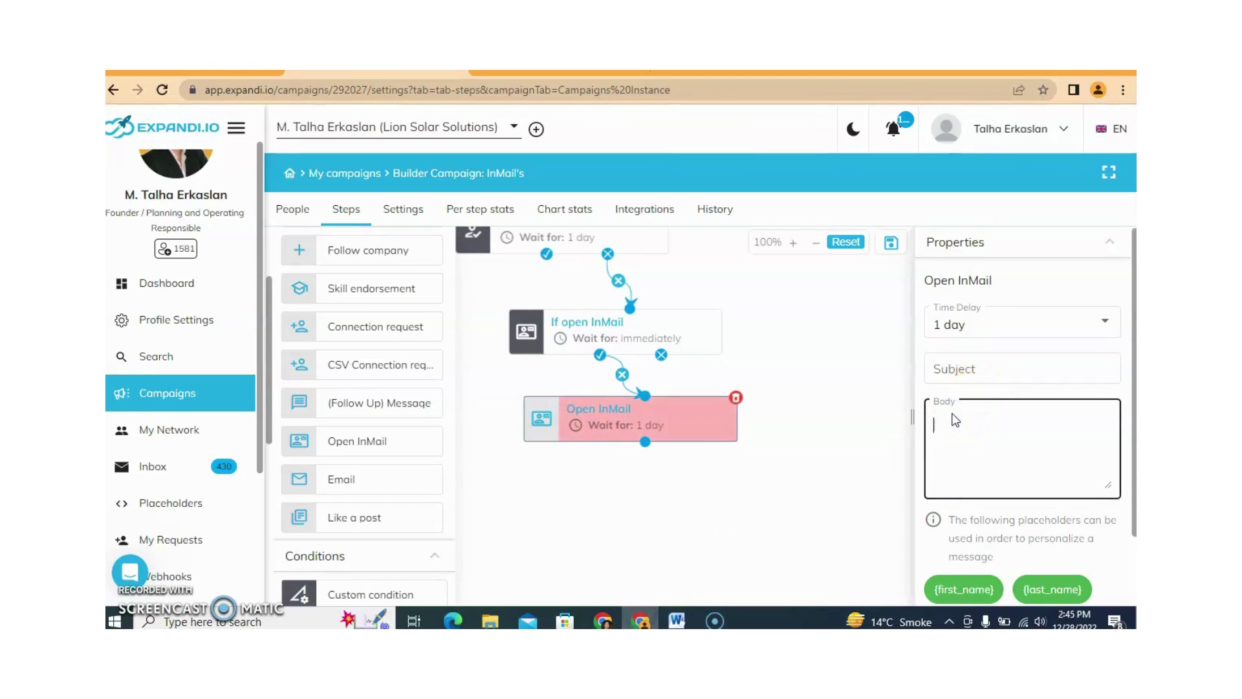
{"action": "key", "text": "ctrl+v"}
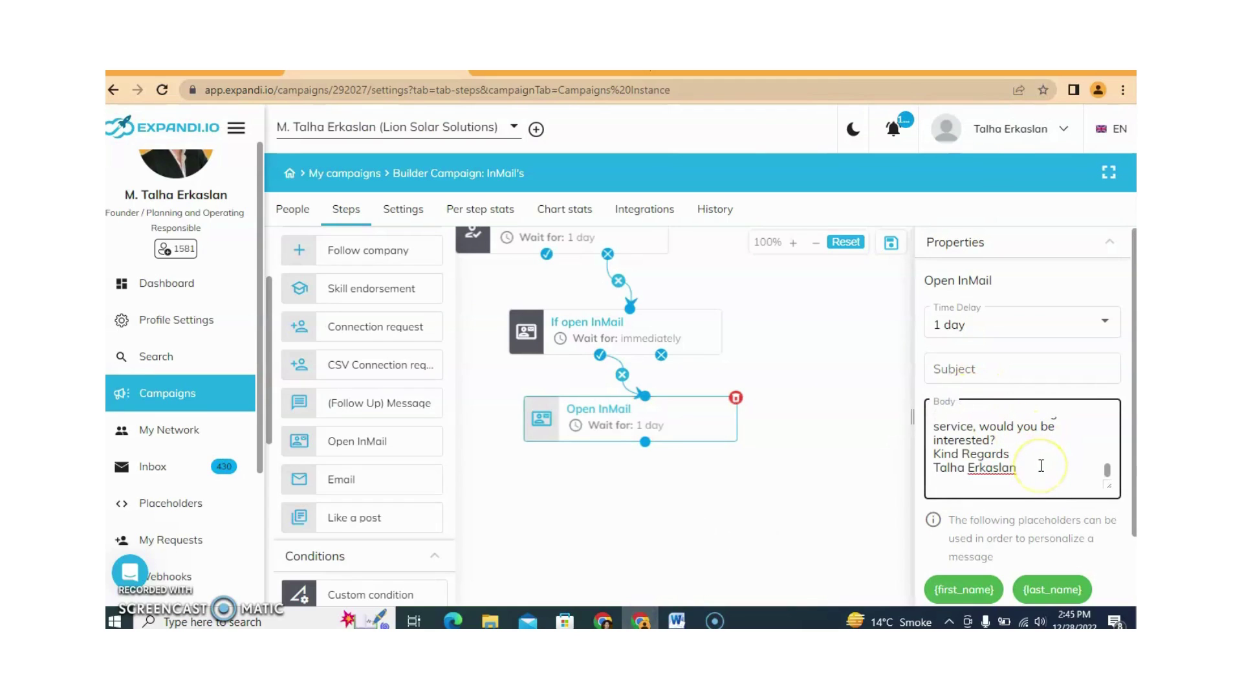
Read through the pasted InMail body from the greeting to the closing question about the outsourcing service
{"action": "key", "text": "Up"}
{"action": "key", "text": "Up"}
{"action": "key", "text": "Up"}
{"action": "key", "text": "Up"}
{"action": "key", "text": "Up"}
{"action": "key", "text": "Up"}
{"action": "key", "text": "Up"}
{"action": "key", "text": "Up"}
{"action": "key", "text": "Up"}
{"action": "key", "text": "Up"}
{"action": "key", "text": "Up"}
{"action": "key", "text": "Up"}
{"action": "key", "text": "Up"}
{"action": "key", "text": "Up"}
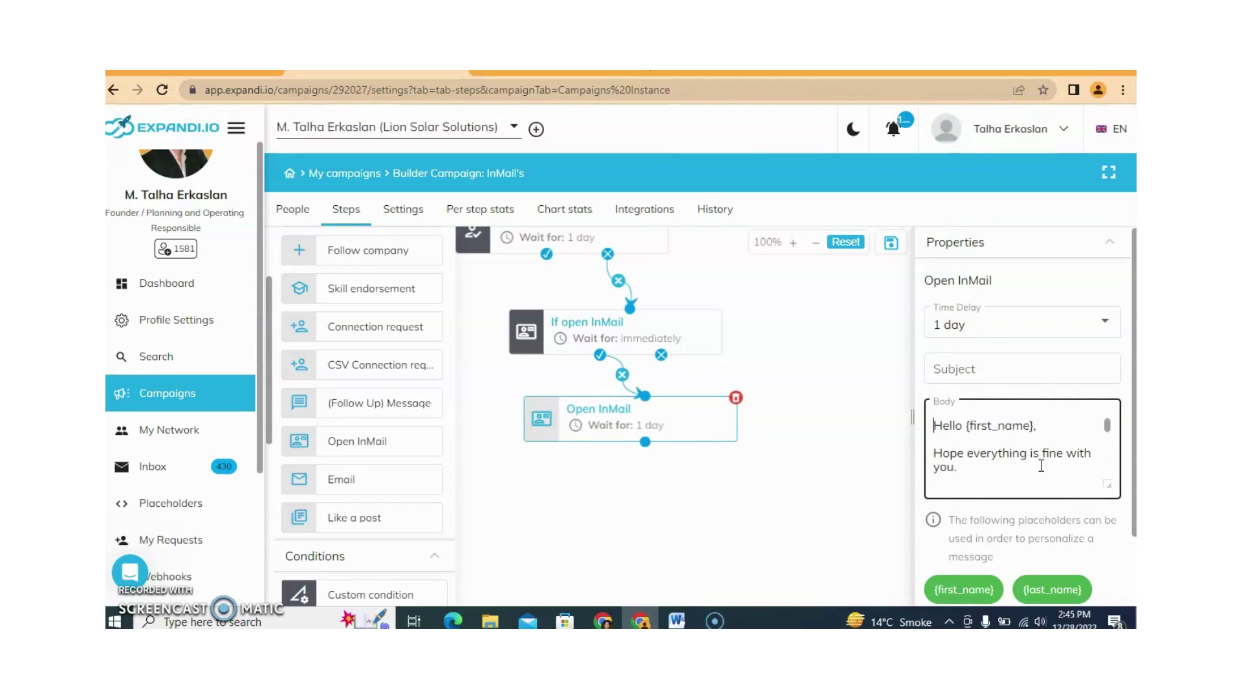
{"action": "left_click", "coordinate": [1035, 444]}
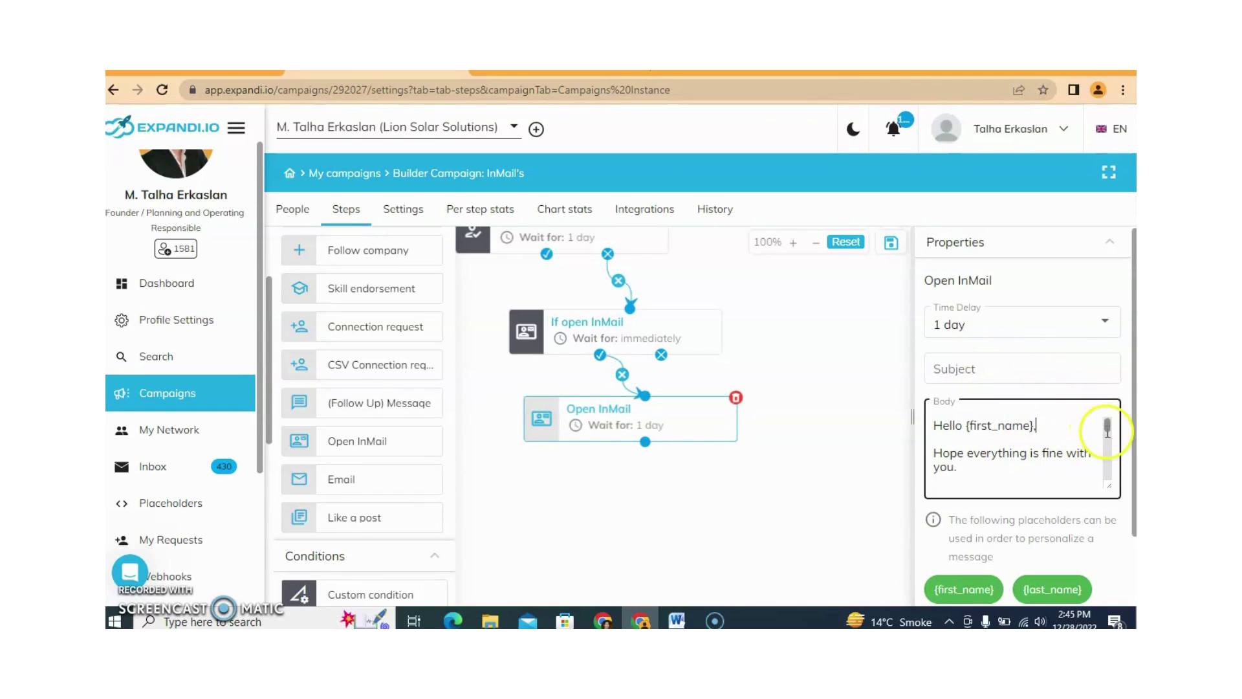
{"action": "key", "text": "Down"}
{"action": "key", "text": "Down"}
{"action": "key", "text": "Down"}
{"action": "key", "text": "Down"}
{"action": "key", "text": "Down"}
{"action": "key", "text": "Down"}
{"action": "key", "text": "Down"}
{"action": "key", "text": "Down"}
{"action": "key", "text": "Down"}
{"action": "key", "text": "Down"}
{"action": "key", "text": "Down"}
{"action": "key", "text": "Down"}
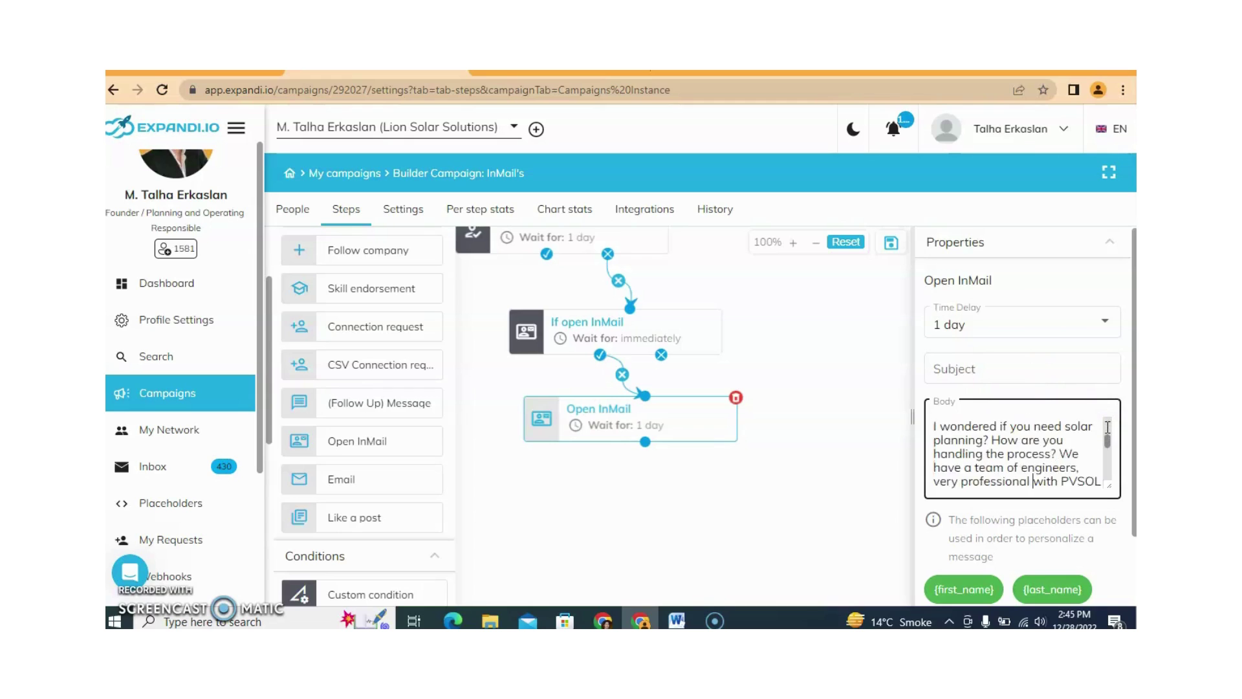
{"action": "key", "text": "Down"}
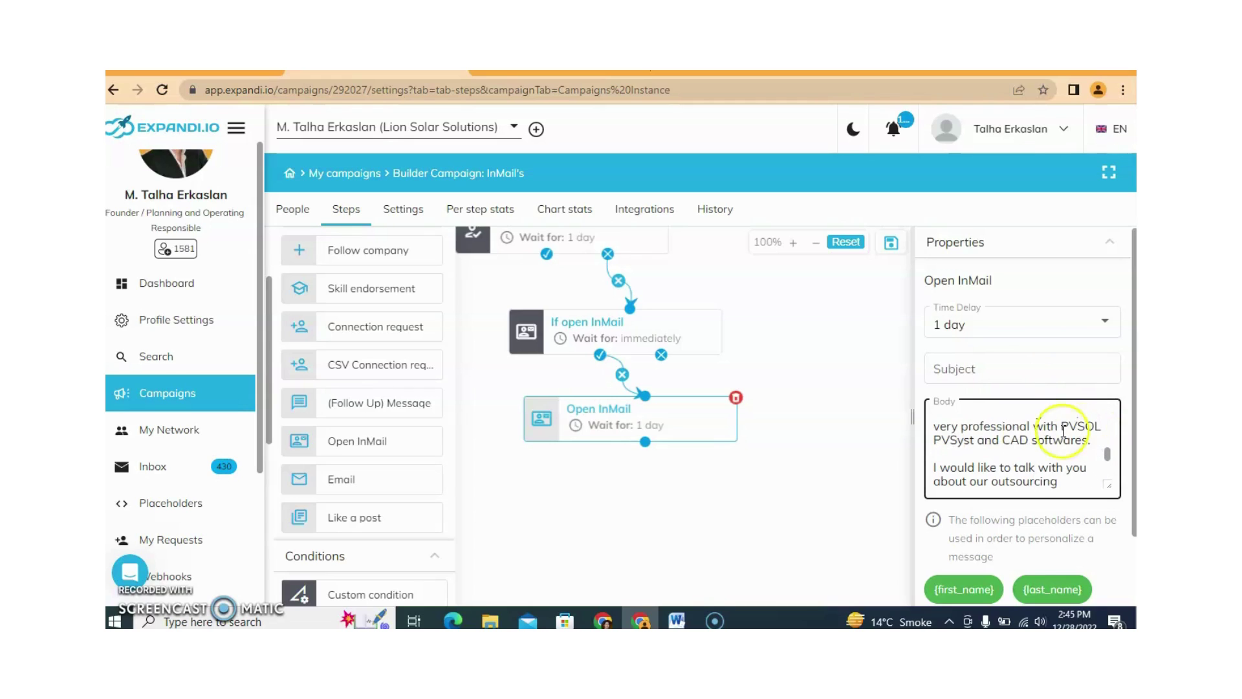
{"action": "left_click", "coordinate": [1063, 480]}
{"action": "mouse_move", "coordinate": [1064, 480]}
{"action": "left_mouse_down"}
{"action": "mouse_move", "coordinate": [992, 468]}
{"action": "mouse_move", "coordinate": [1040, 472]}
{"action": "left_mouse_up"}
{"action": "left_click", "coordinate": [1041, 472]}
{"action": "key", "text": "Up"}
{"action": "key", "text": "Up"}
{"action": "key", "text": "Up"}
{"action": "key", "text": "Up"}
{"action": "key", "text": "Up"}
{"action": "key", "text": "Up"}
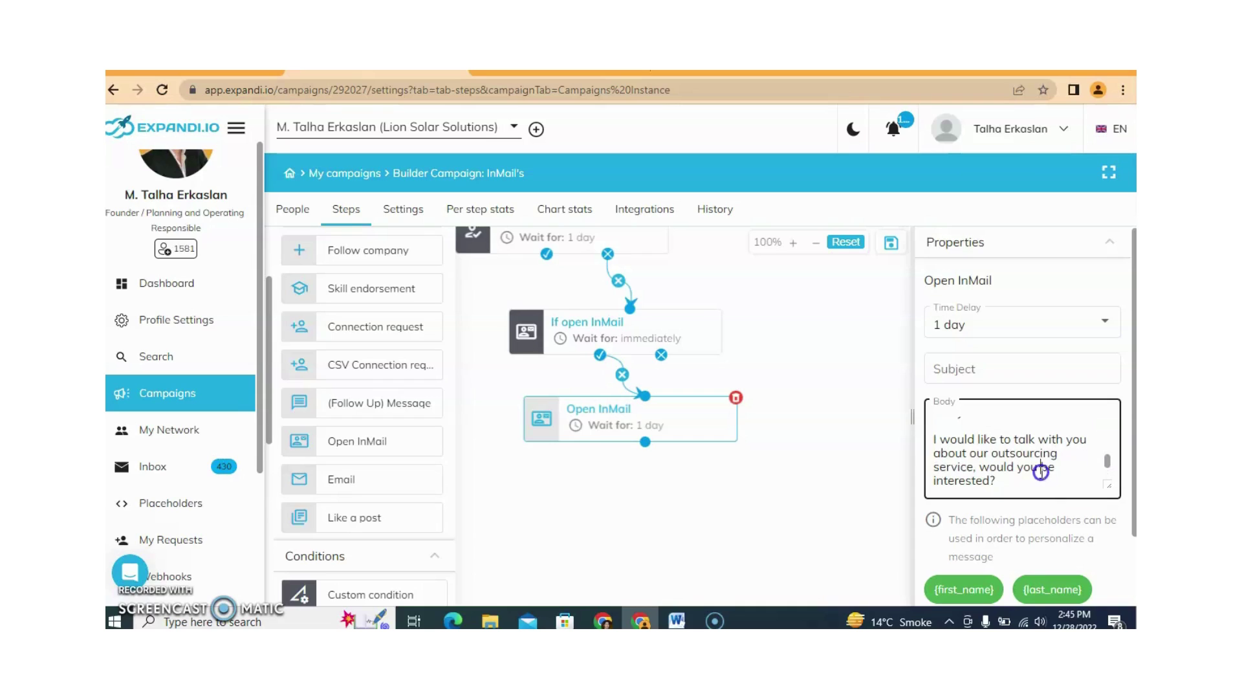
{"action": "left_click_drag", "start_coordinate": [1041, 472], "coordinate": [1059, 467]}
{"action": "left_click", "coordinate": [1067, 452]}
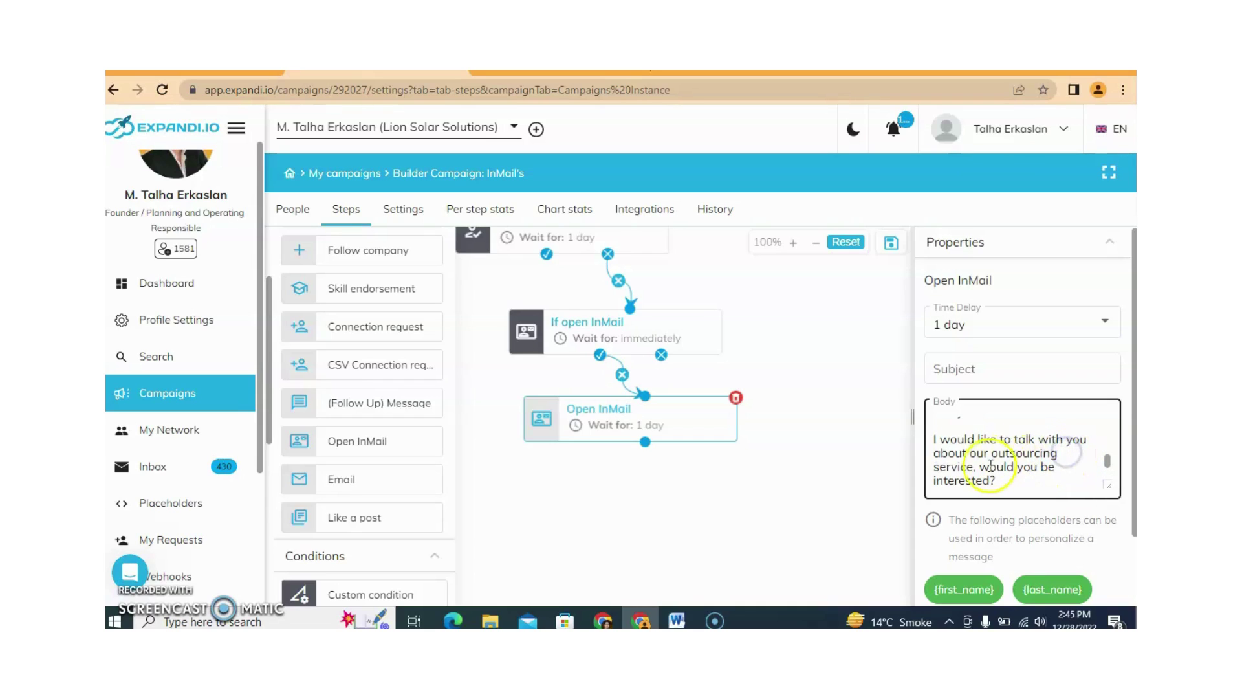
Copy "I would like to talk with you about our outsourcing service," from the body into the InMail's subject
{"action": "left_click_drag", "start_coordinate": [975, 466], "coordinate": [932, 443]}
{"action": "key", "text": "ctrl+c"}
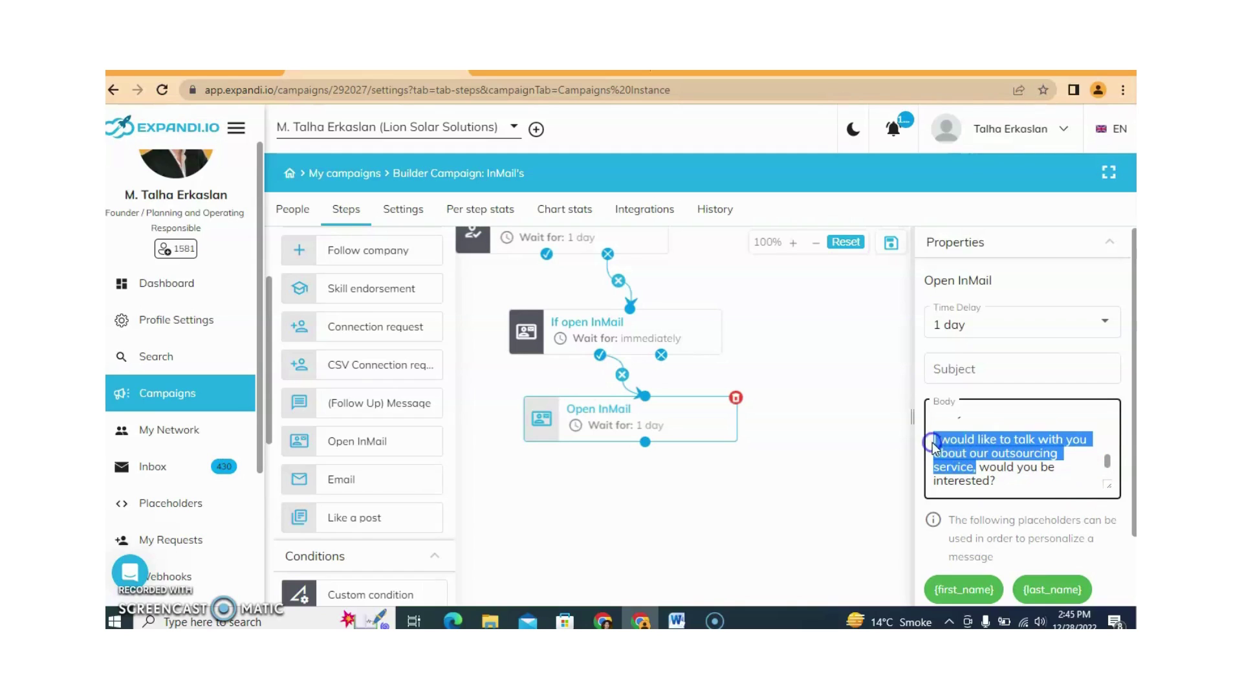
{"action": "left_click", "coordinate": [946, 366]}
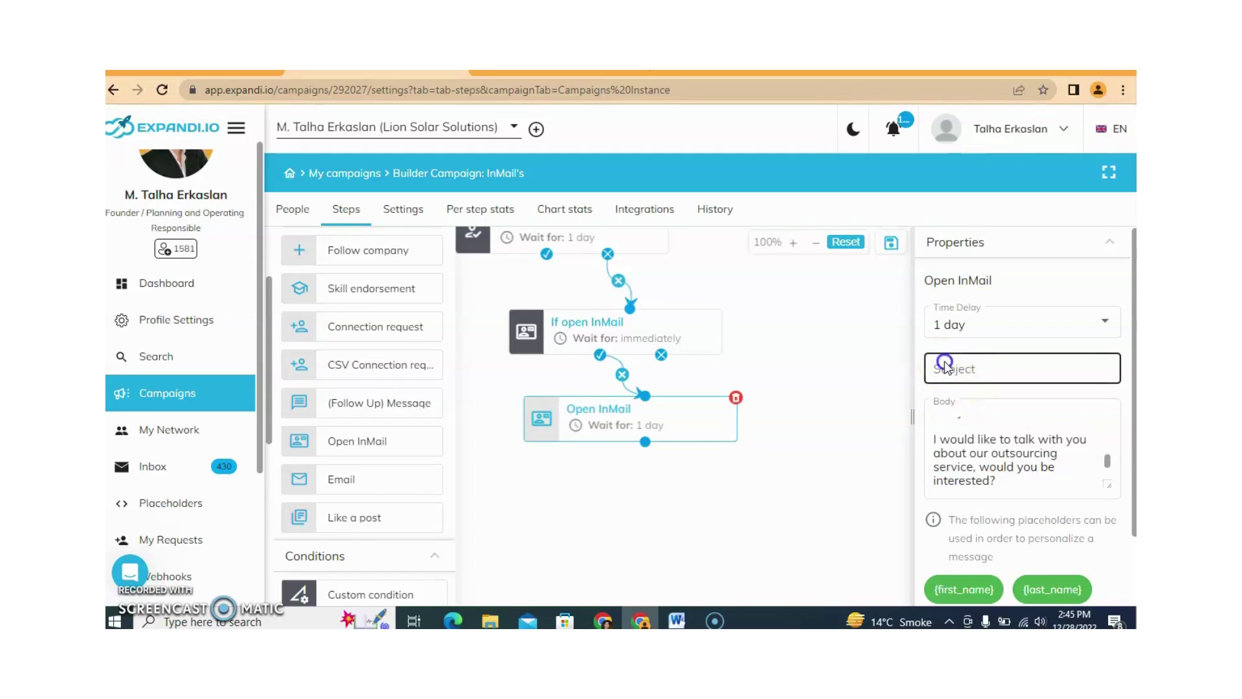
{"action": "key", "text": "ctrl+v"}
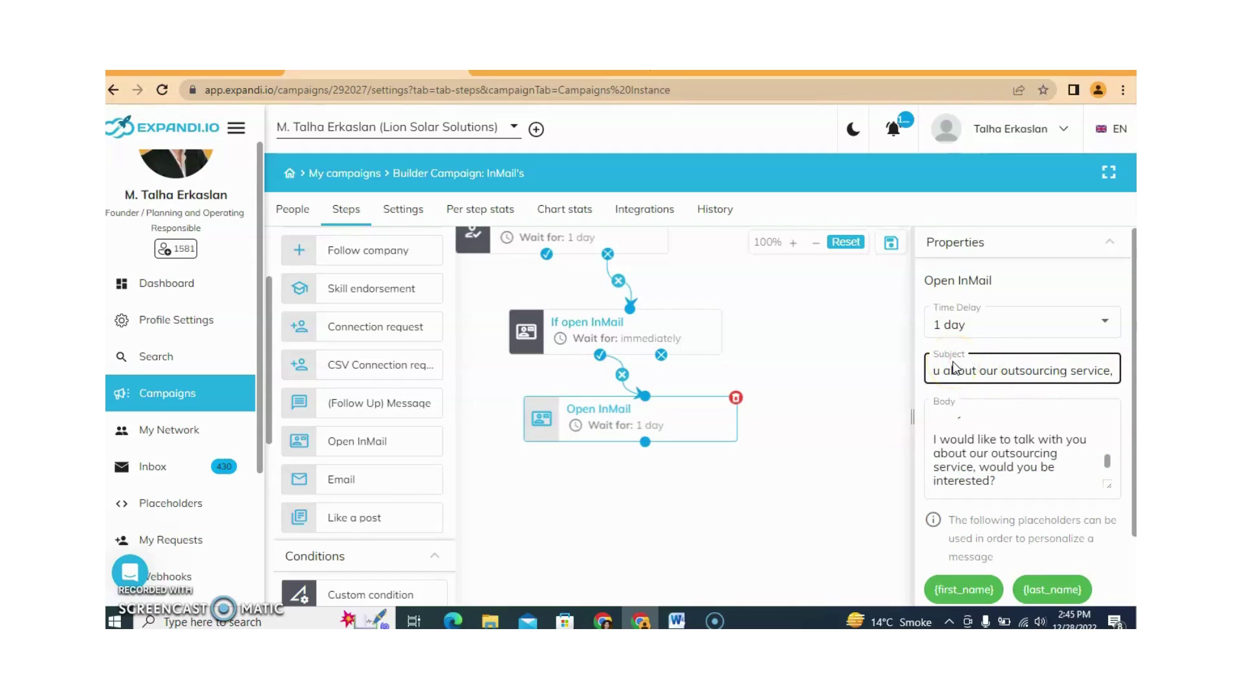
{"action": "type", "text": ","}
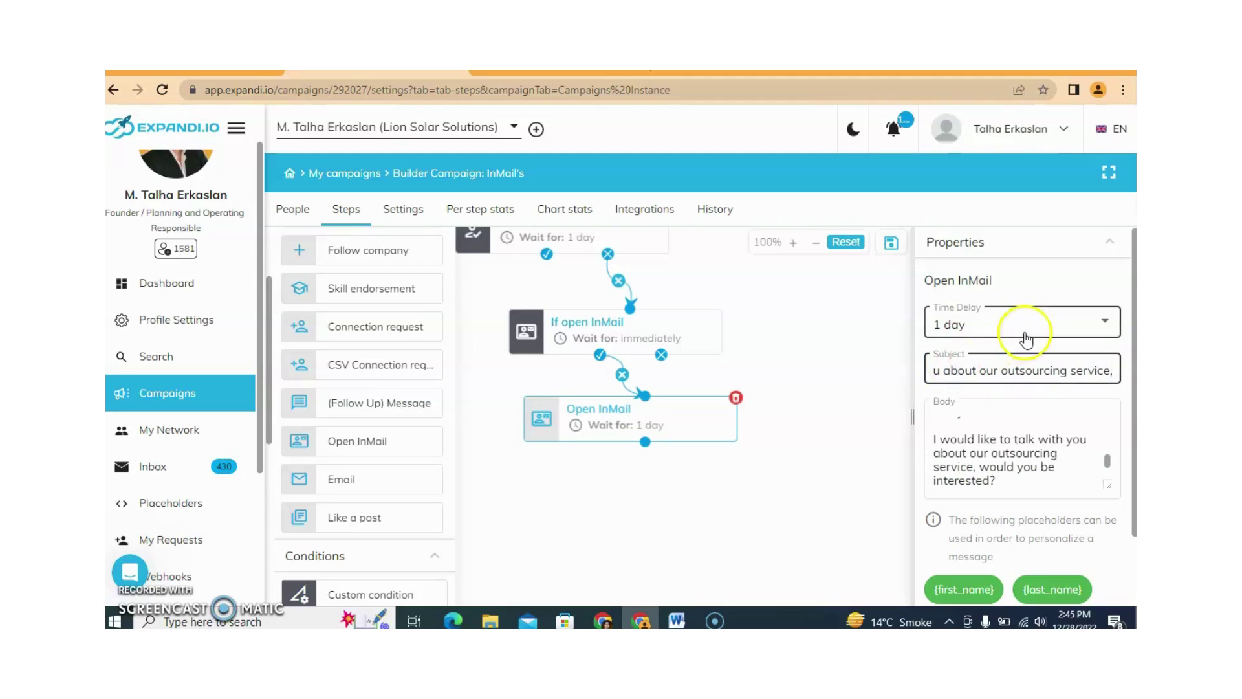
Set the Open InMail action's time delay to 1 day
{"action": "left_click", "coordinate": [1021, 333]}
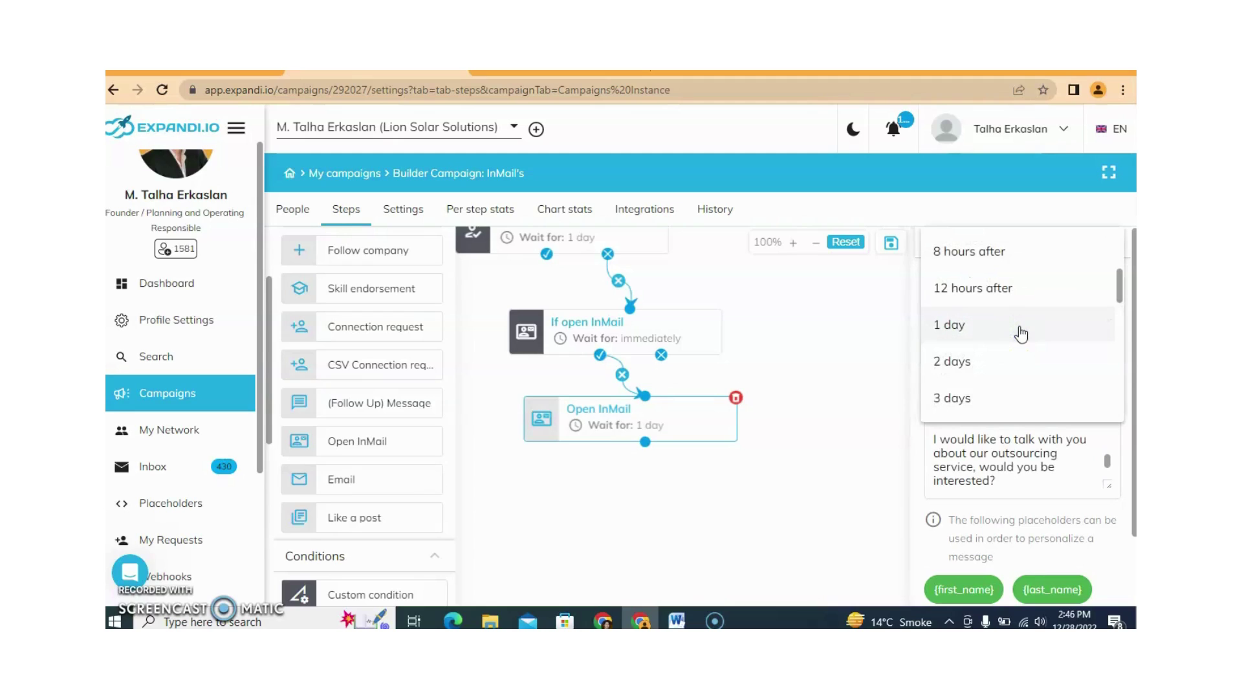
{"action": "left_click", "coordinate": [824, 361]}
{"action": "left_click", "coordinate": [975, 321]}
{"action": "left_click", "coordinate": [930, 322]}
{"action": "left_click", "coordinate": [811, 366]}
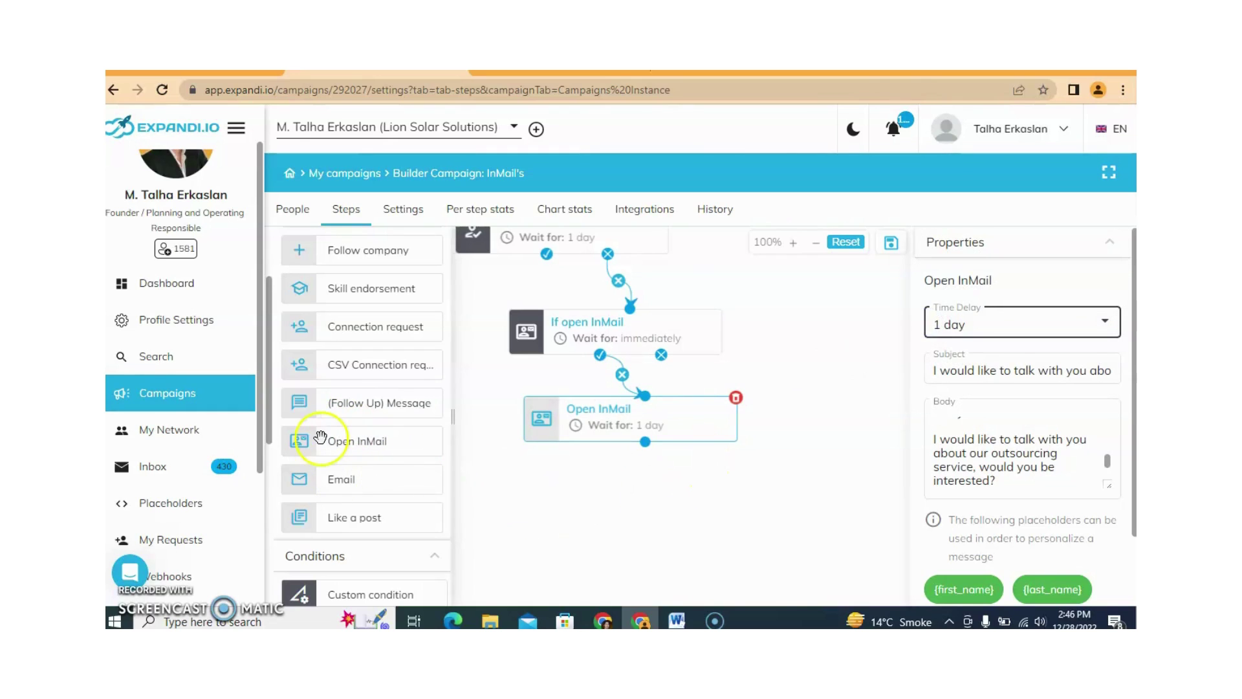
Add a Like a post action connected below the Open InMail action and save the campaign steps
{"action": "left_click_drag", "start_coordinate": [269, 417], "coordinate": [269, 372]}
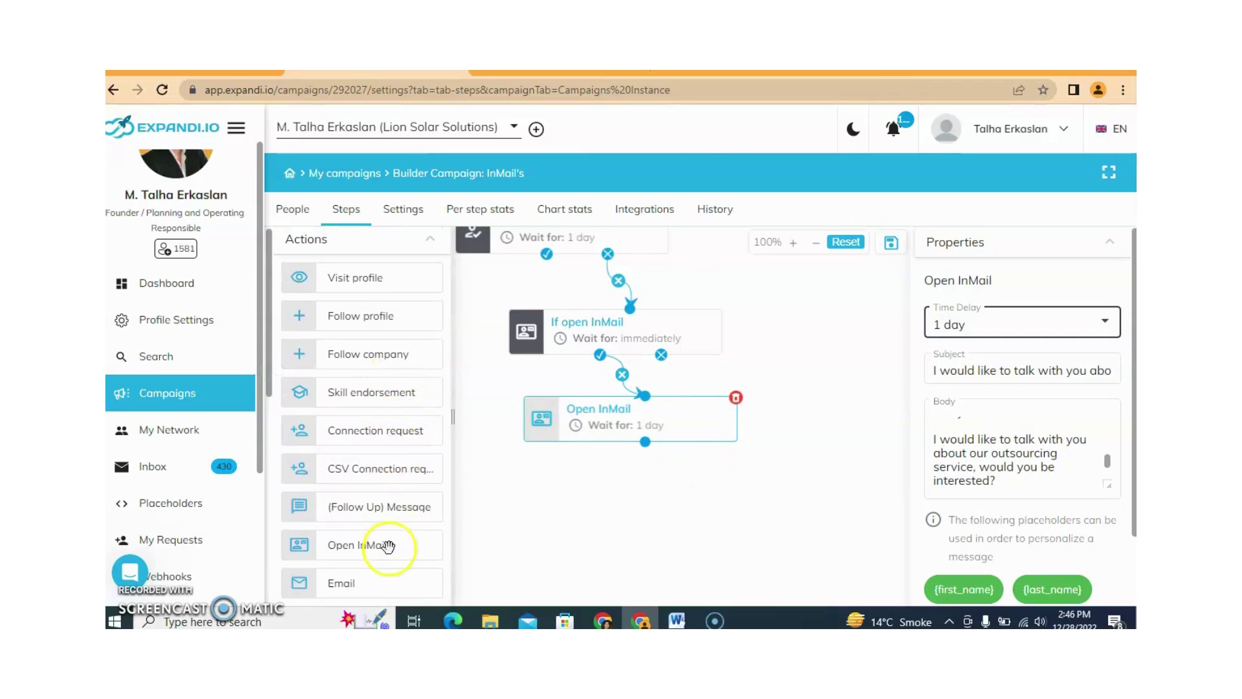
{"action": "left_click_drag", "start_coordinate": [272, 388], "coordinate": [273, 443]}
{"action": "left_click_drag", "start_coordinate": [369, 497], "coordinate": [652, 516]}
{"action": "left_click_drag", "start_coordinate": [645, 443], "coordinate": [667, 494]}
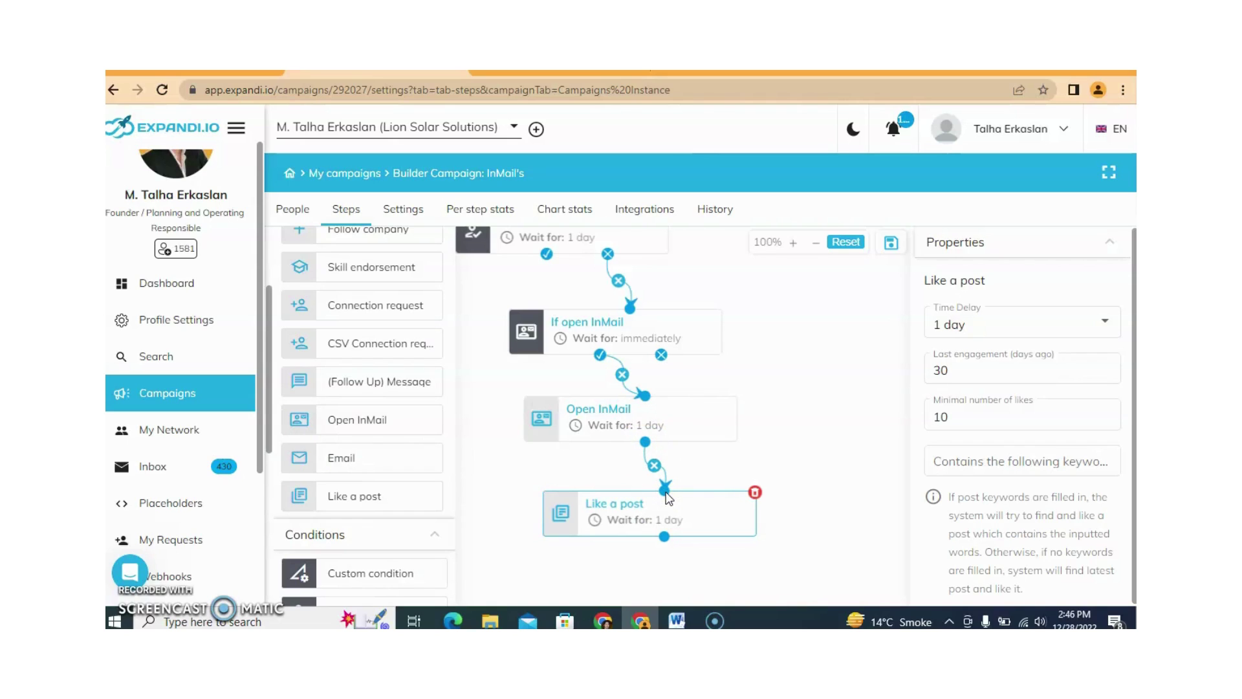
{"action": "left_click", "coordinate": [889, 245]}
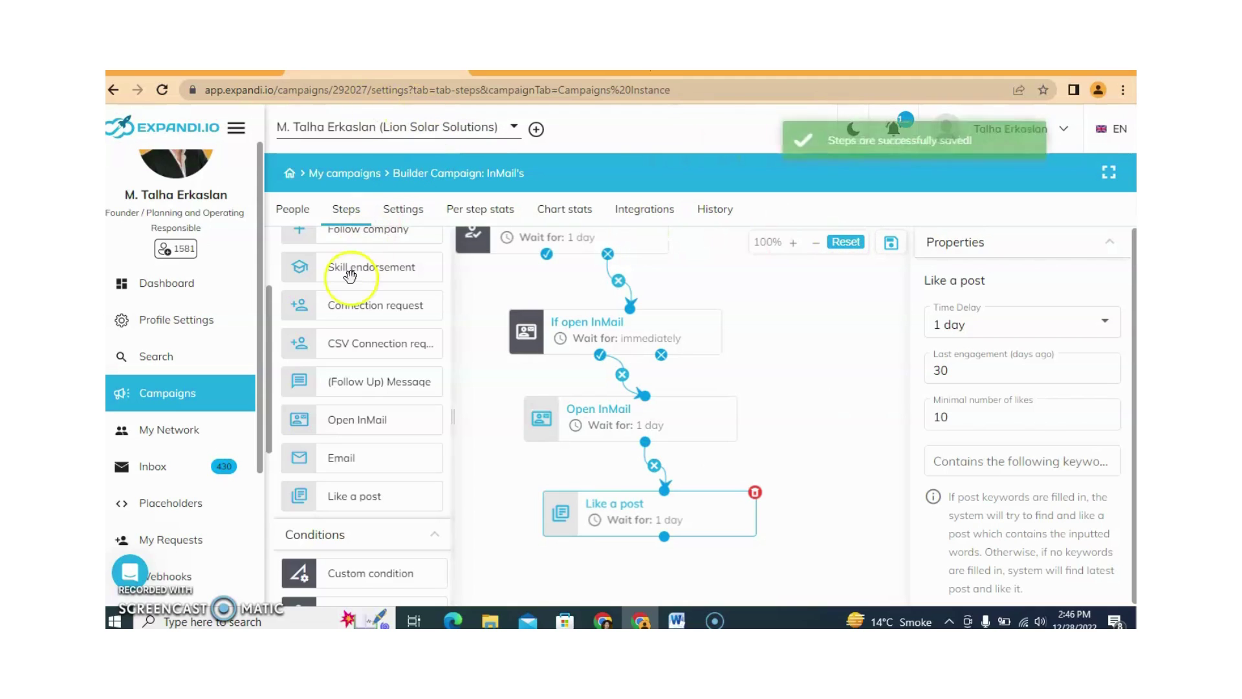
Start a new search for adding people to the campaign, with Sales navigator search as its type
{"action": "left_click", "coordinate": [293, 210]}
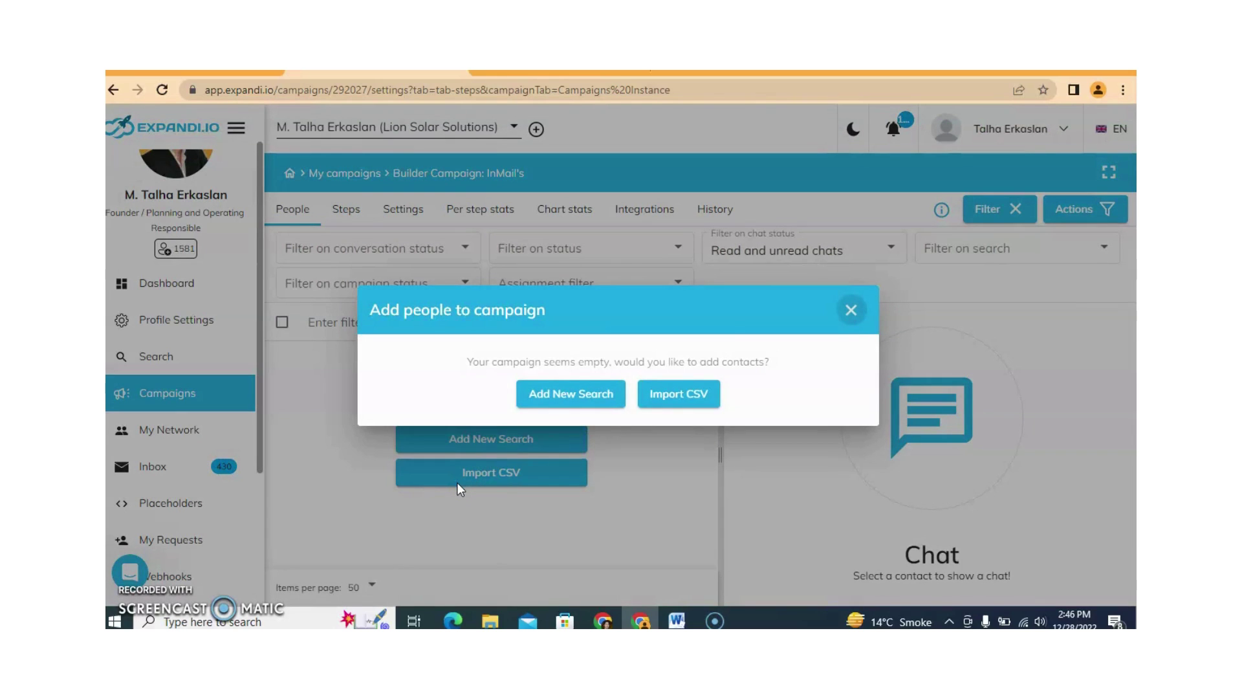
{"action": "left_click", "coordinate": [584, 391]}
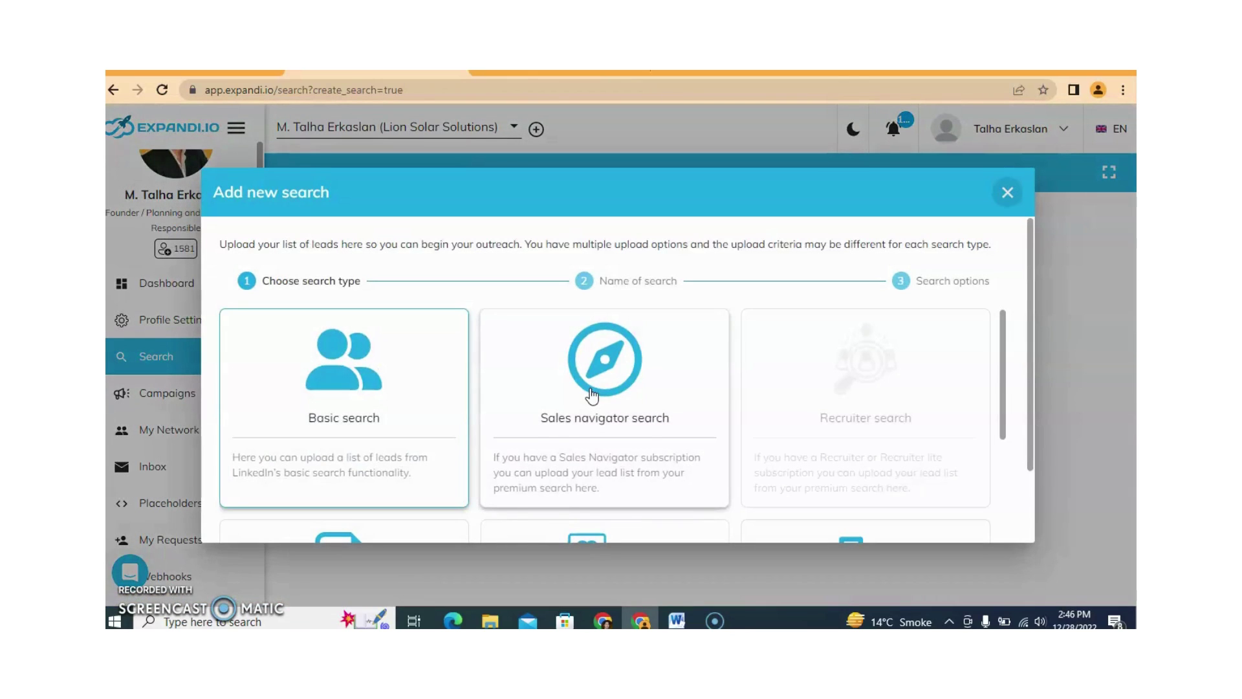
{"action": "left_click", "coordinate": [609, 447]}
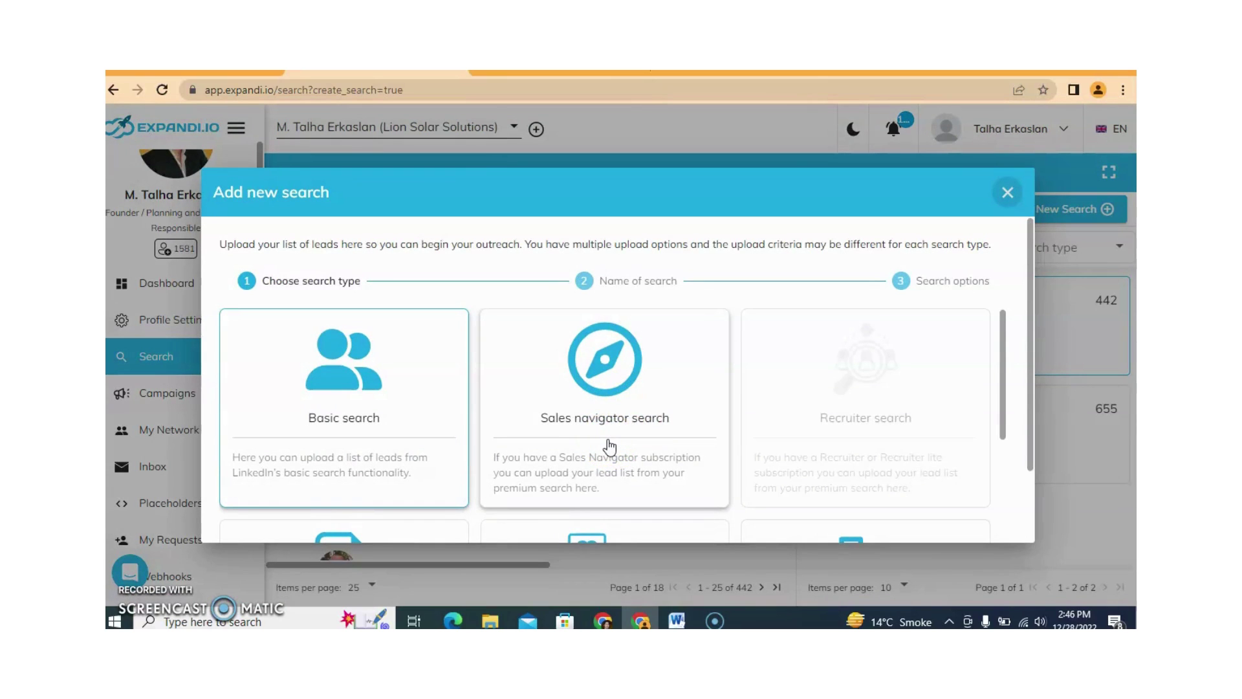
{"action": "left_click", "coordinate": [608, 443]}
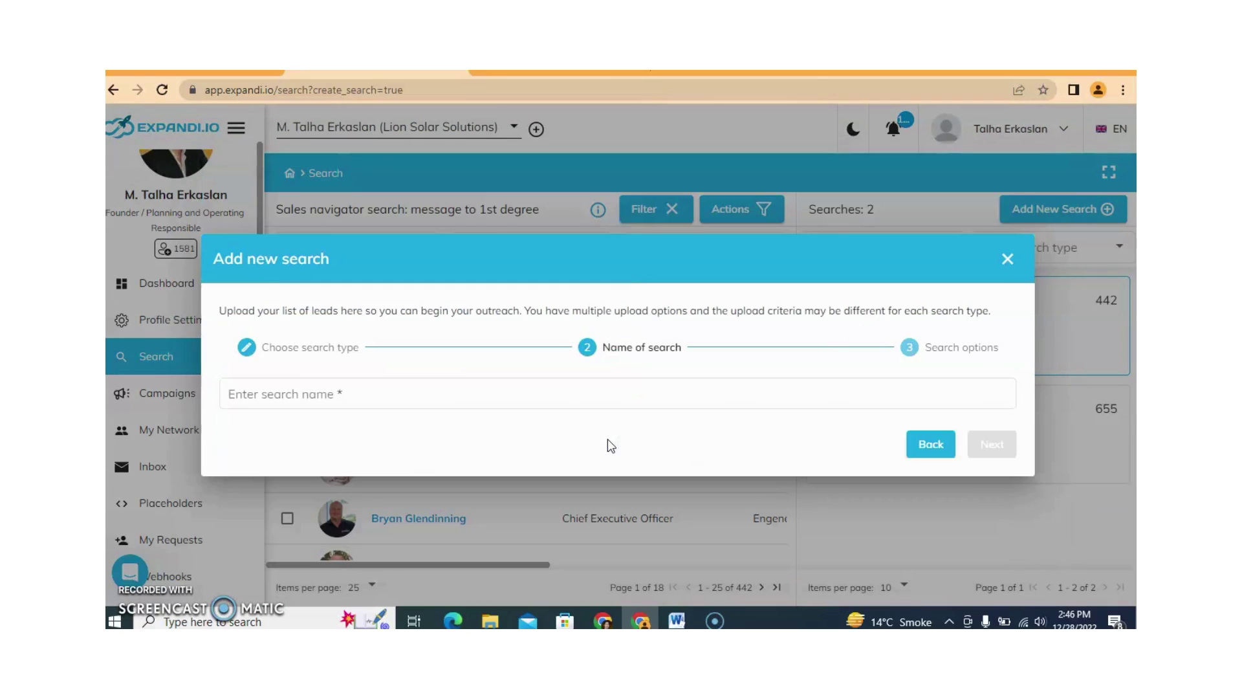
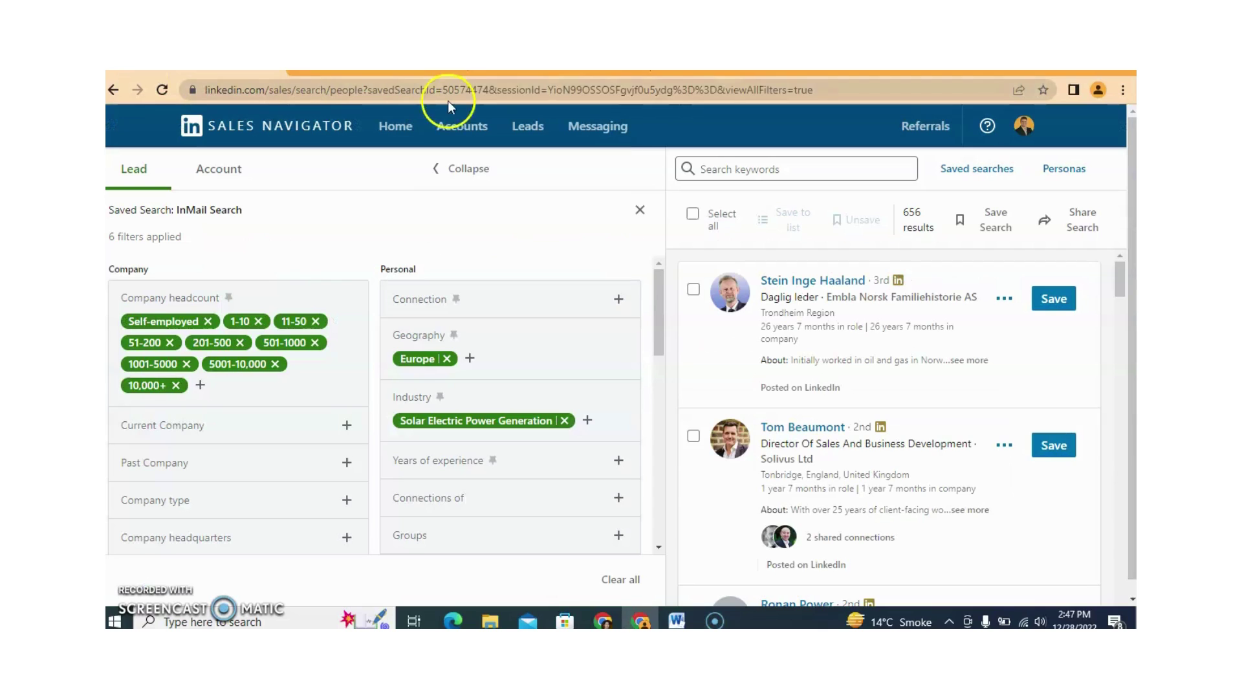
Copy the URL of the saved "InMail Search" in LinkedIn Sales Navigator into Expandi's new search as the search URL
{"action": "left_click", "coordinate": [445, 88]}
{"action": "key", "text": "ctrl+c"}
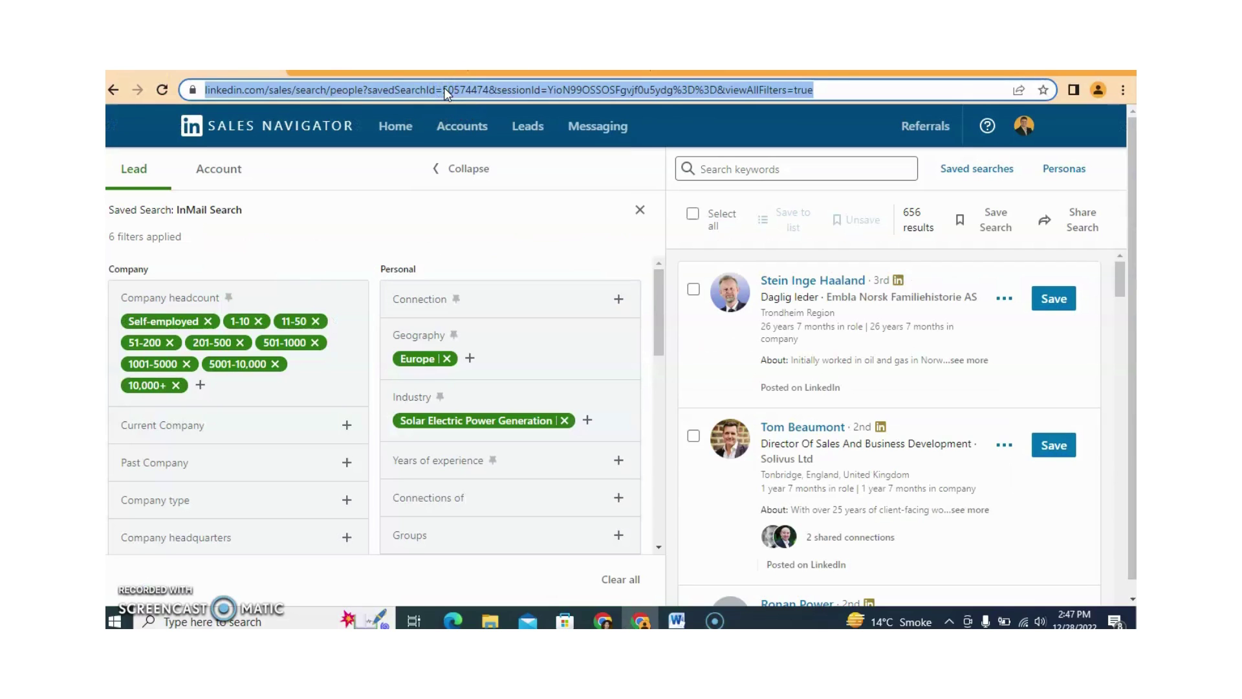
{"action": "left_click", "coordinate": [388, 72]}
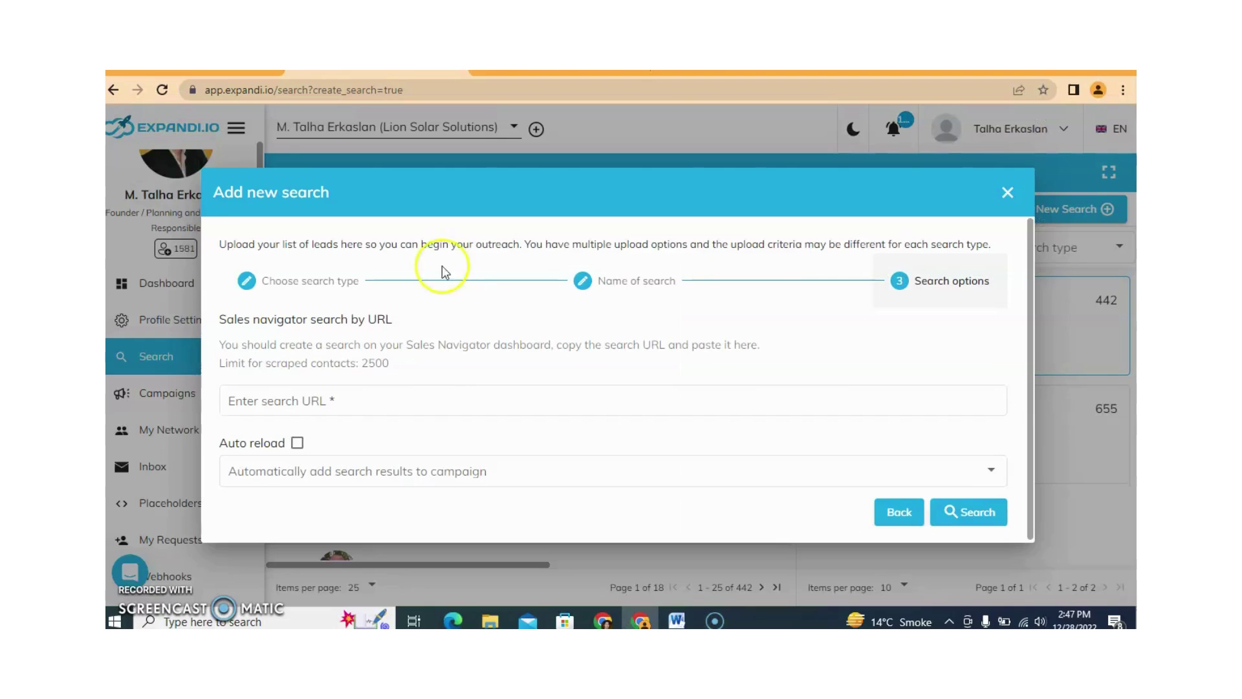
{"action": "left_click", "coordinate": [381, 398]}
{"action": "key", "text": "ctrl+v"}
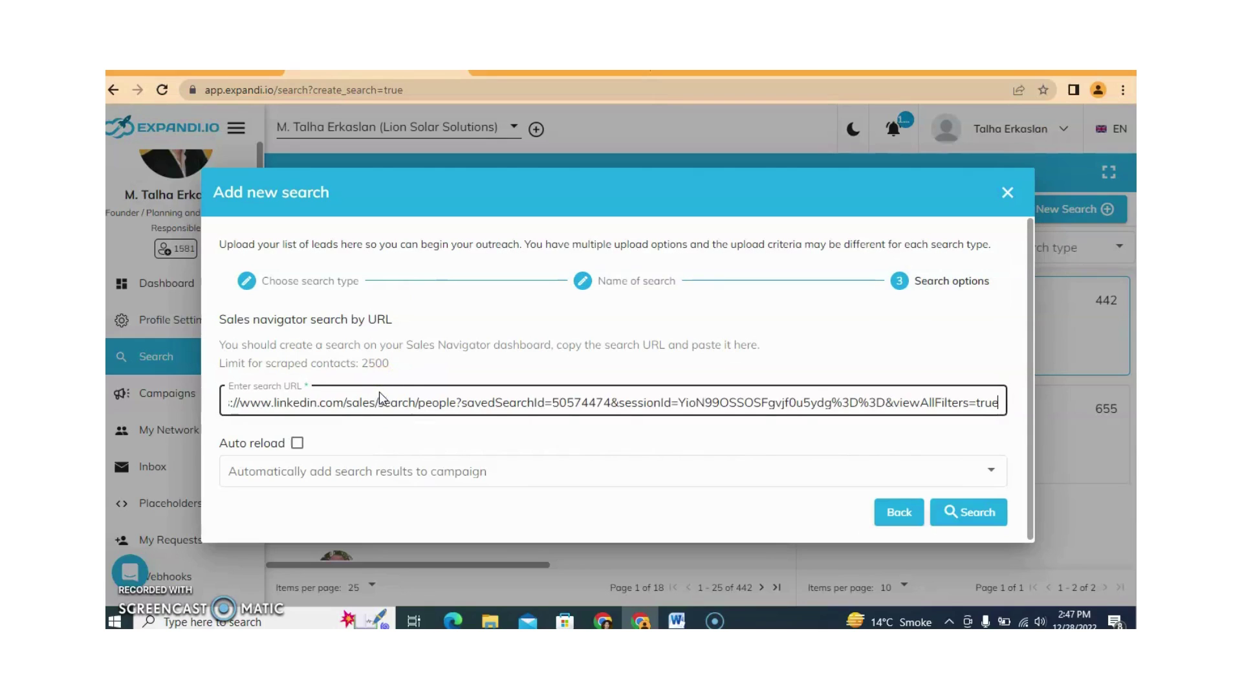
Enable auto reload for the new search and set it to every 7 days
{"action": "left_click_drag", "start_coordinate": [1040, 406], "coordinate": [1033, 438]}
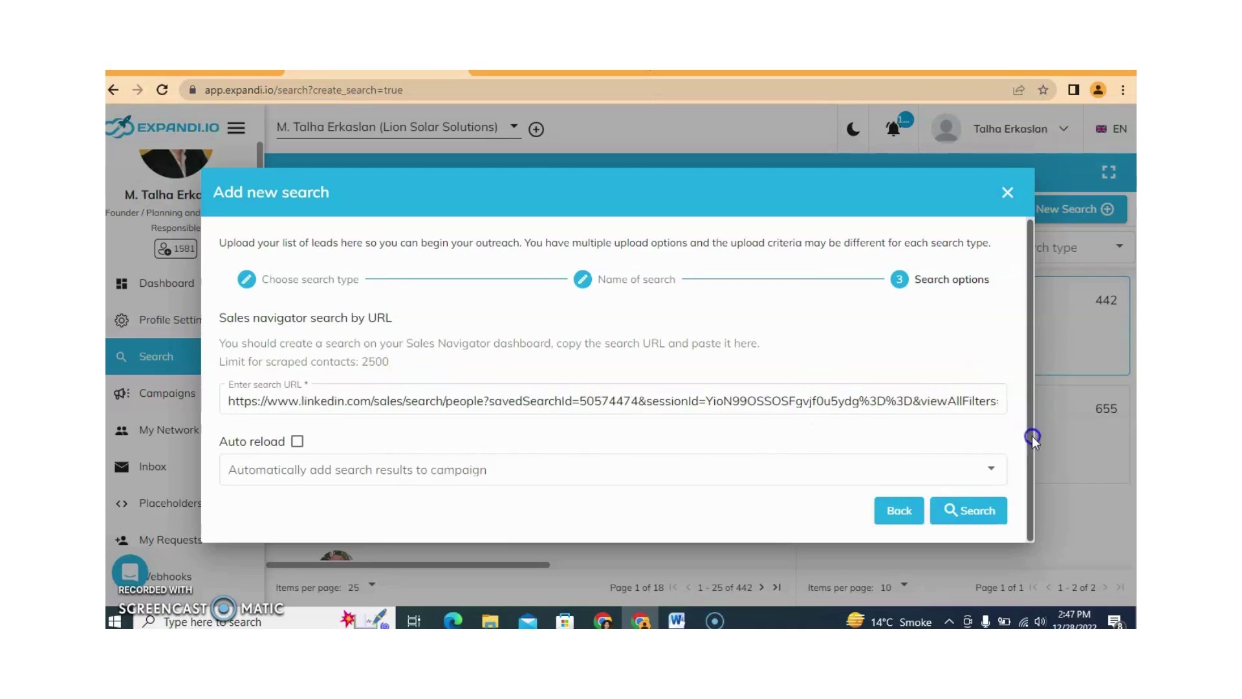
{"action": "left_click", "coordinate": [298, 443]}
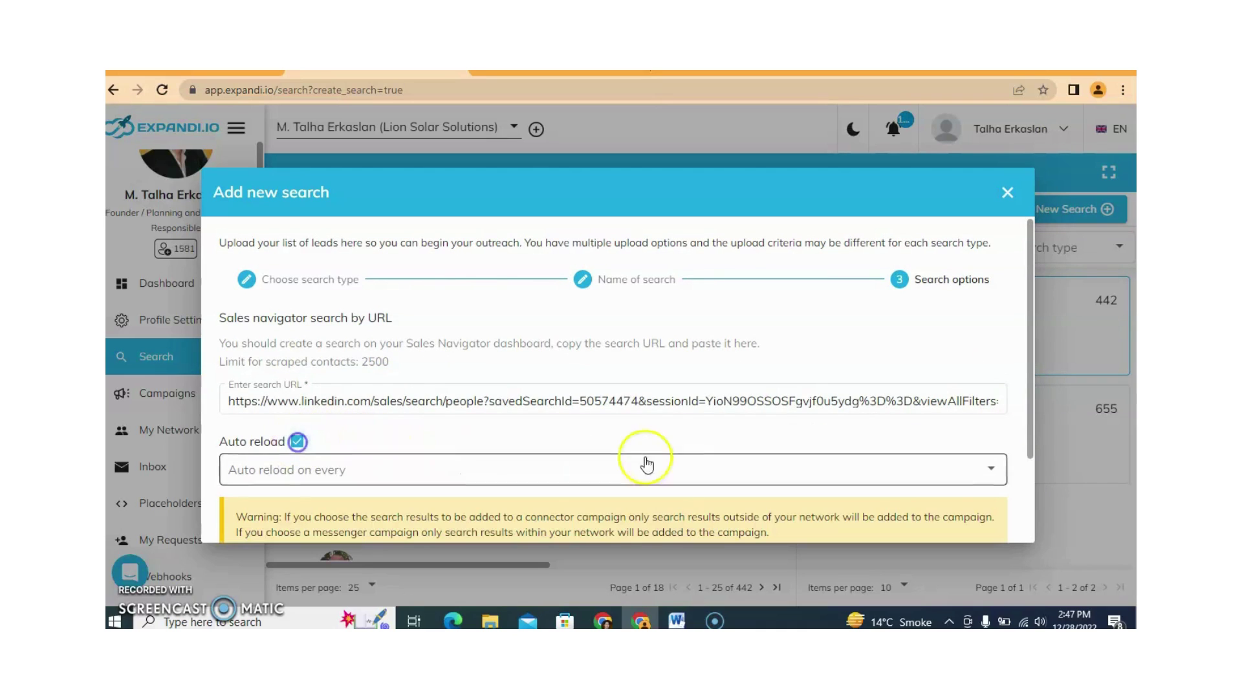
{"action": "left_click", "coordinate": [982, 466]}
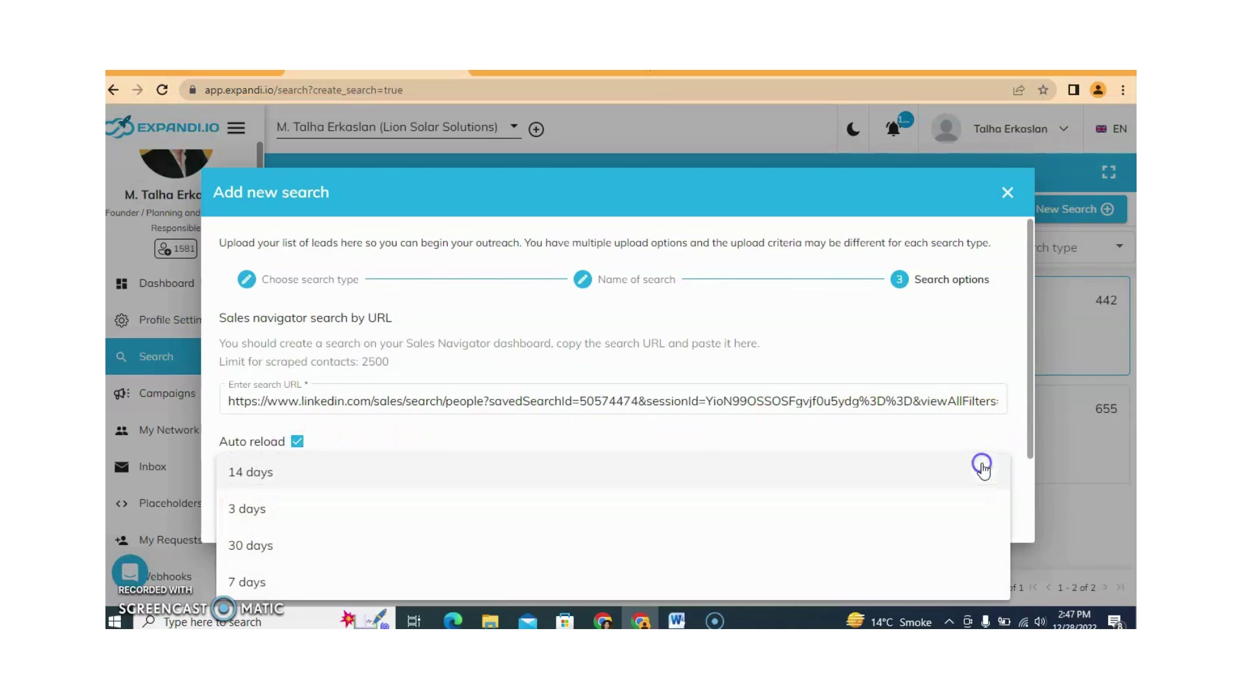
{"action": "left_click", "coordinate": [554, 576]}
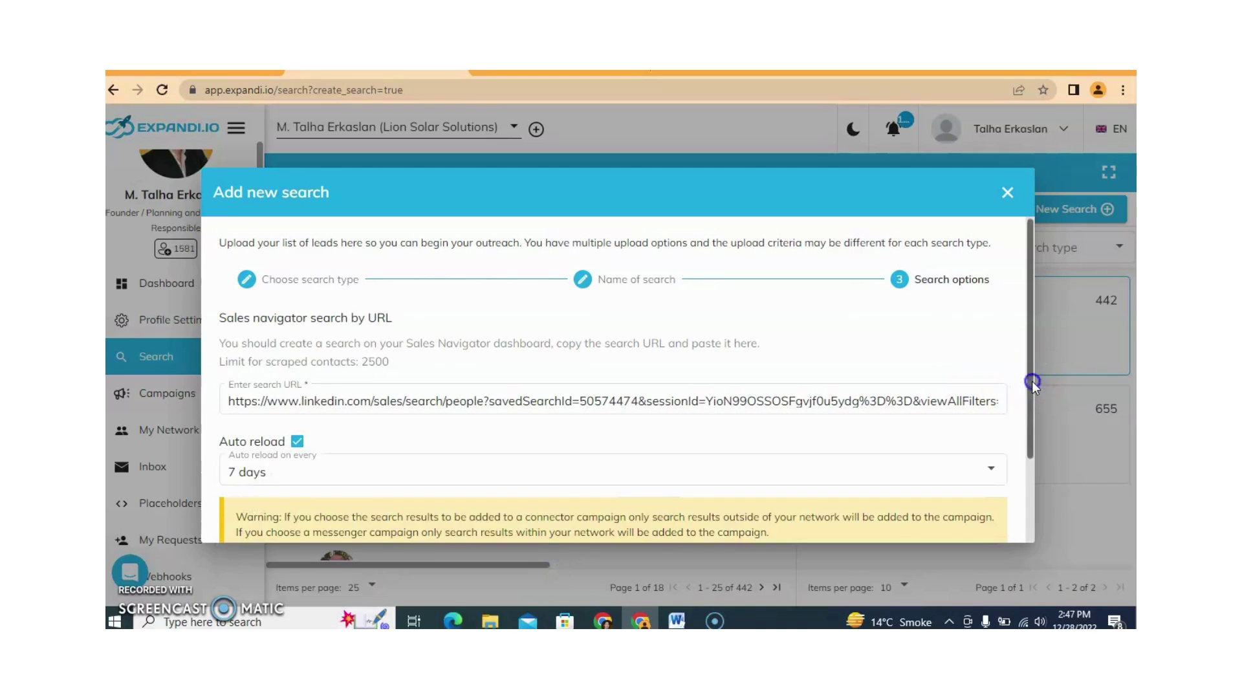
Have the search results added automatically to the InMail's (Builder) campaign and run the search
{"action": "left_click_drag", "start_coordinate": [1031, 381], "coordinate": [1050, 487]}
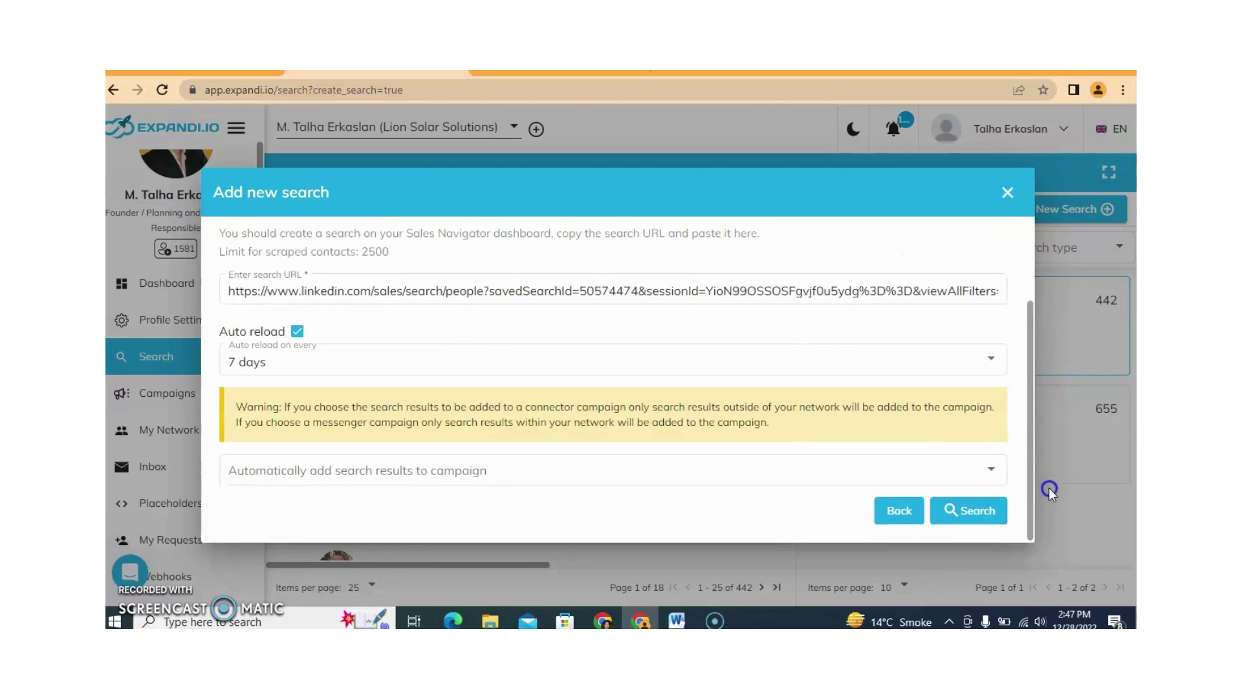
{"action": "left_click", "coordinate": [867, 476]}
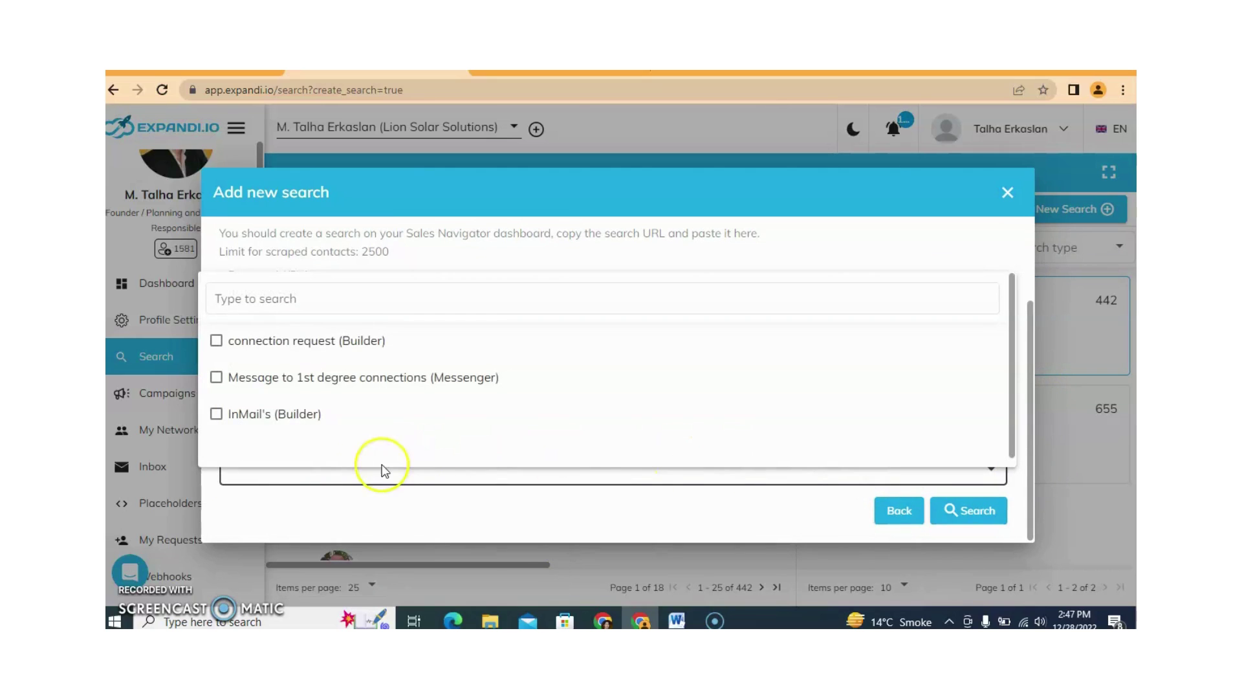
{"action": "left_click", "coordinate": [303, 432]}
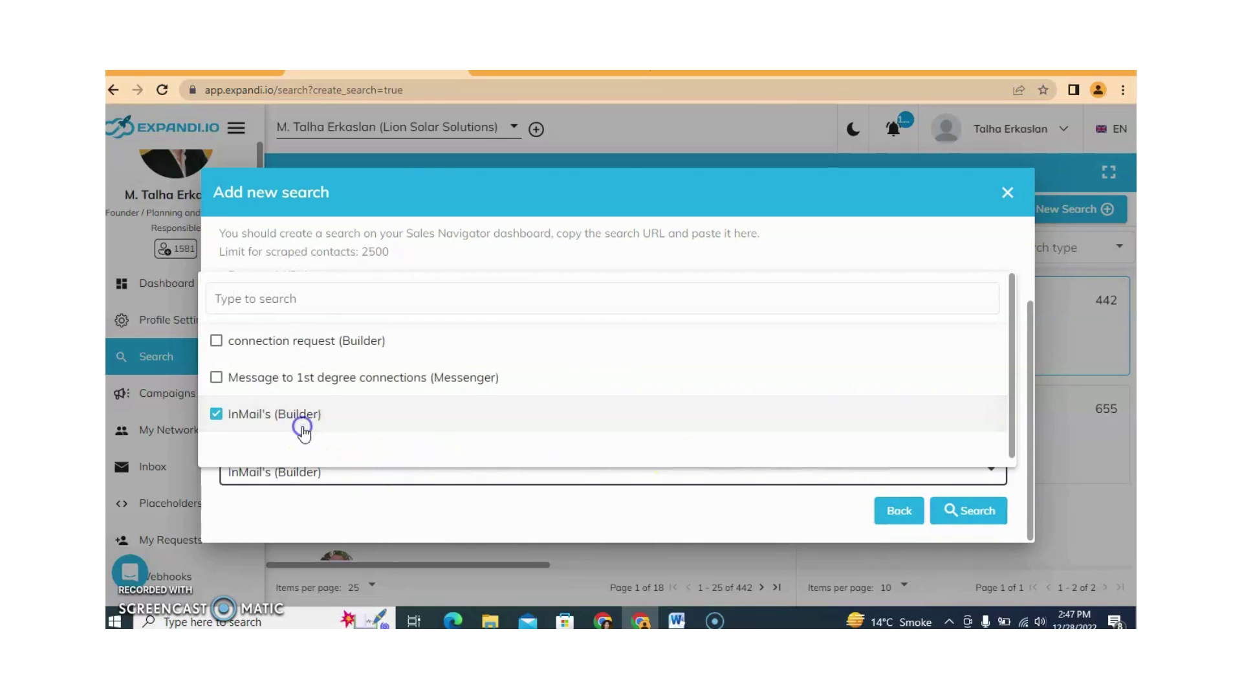
{"action": "left_click", "coordinate": [960, 515]}
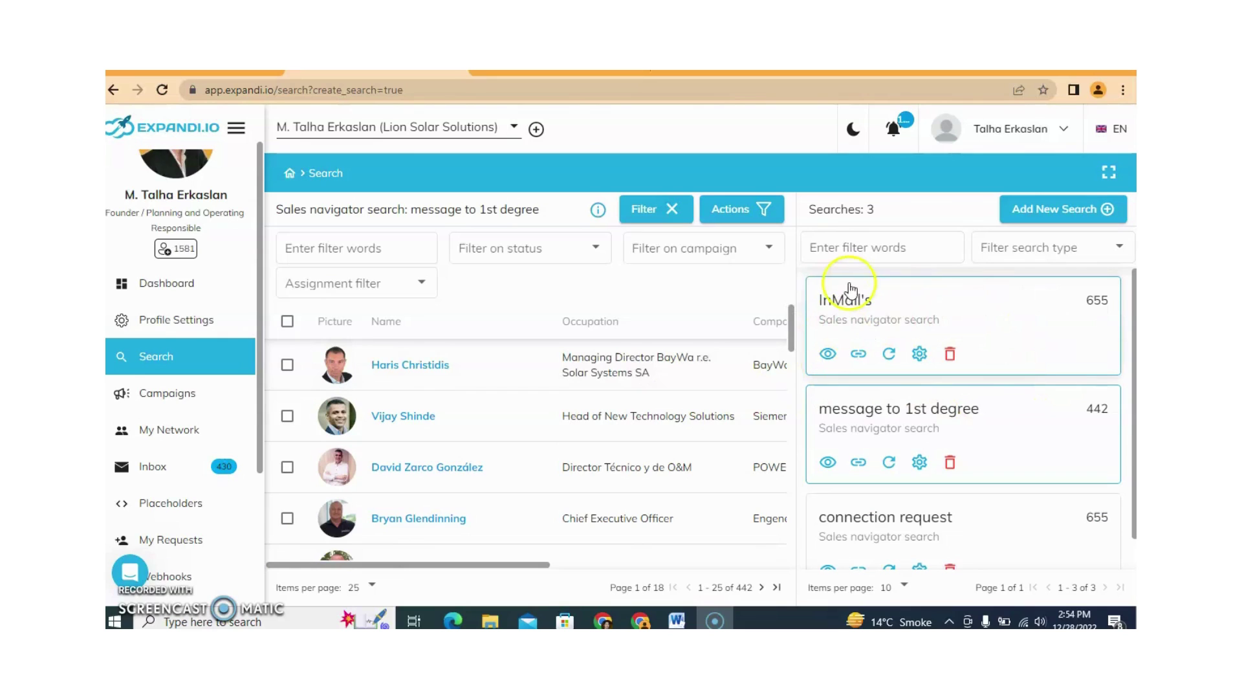
Open the InMail's campaign to check its people, dismissing the offer to add contacts
{"action": "left_click", "coordinate": [172, 409]}
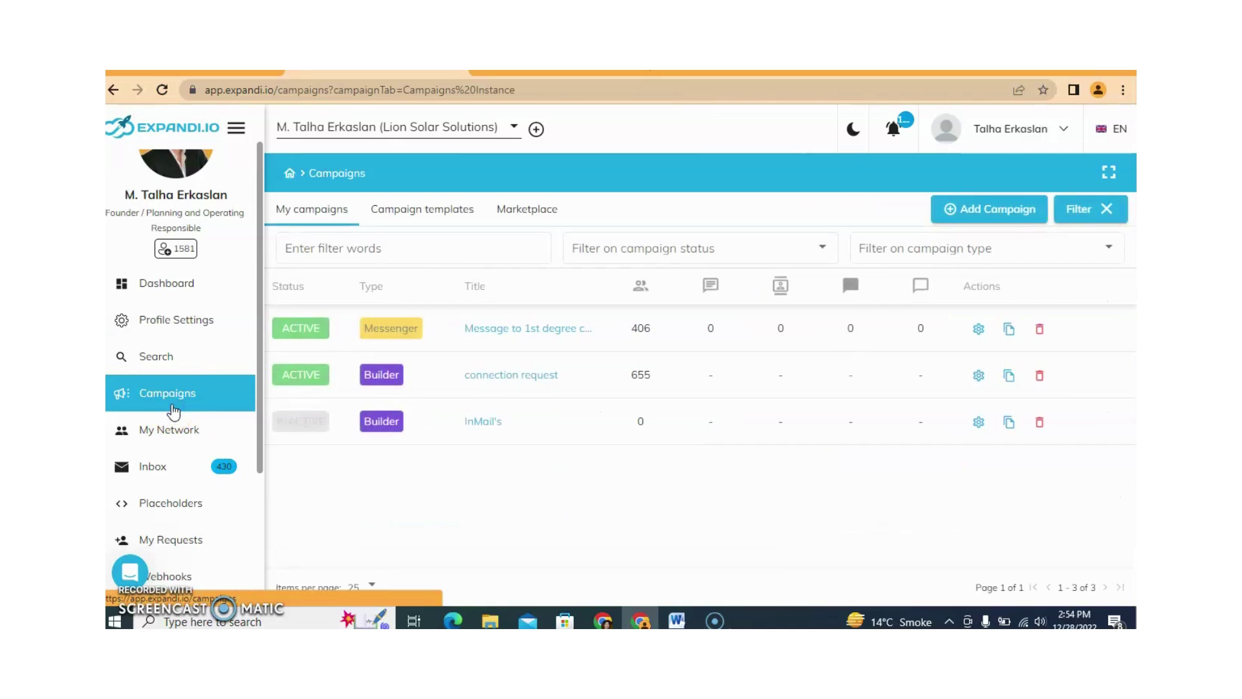
{"action": "left_click", "coordinate": [480, 424]}
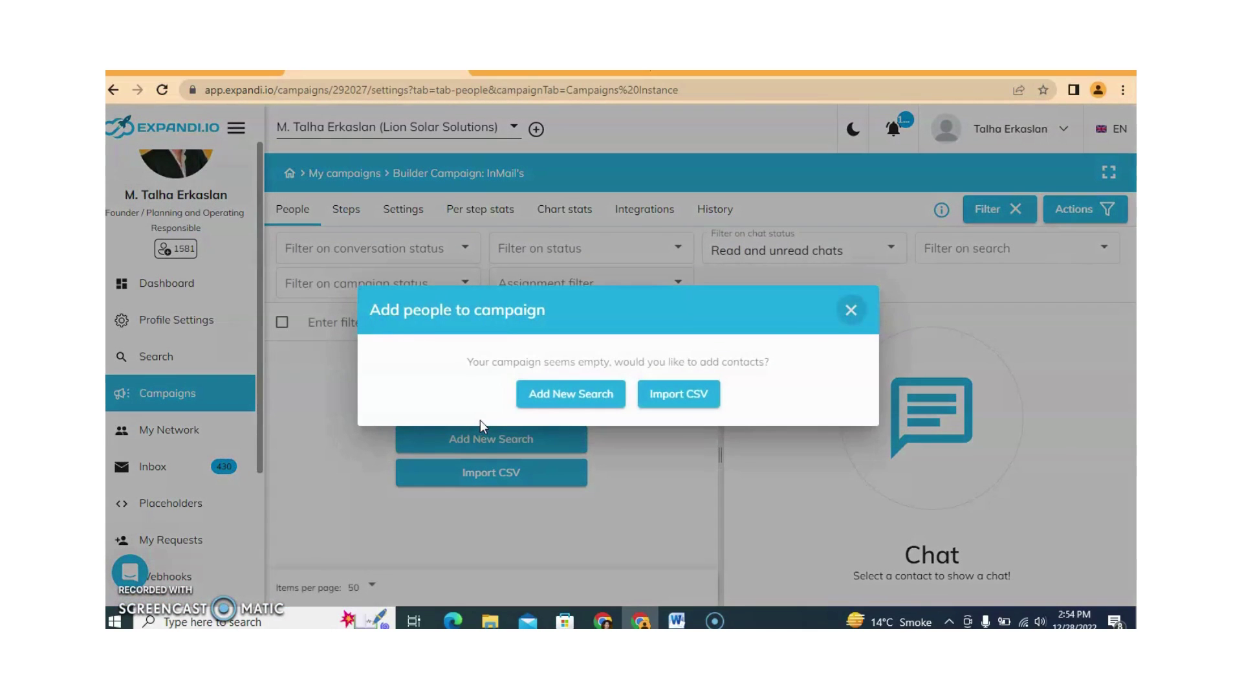
{"action": "left_click", "coordinate": [846, 313]}
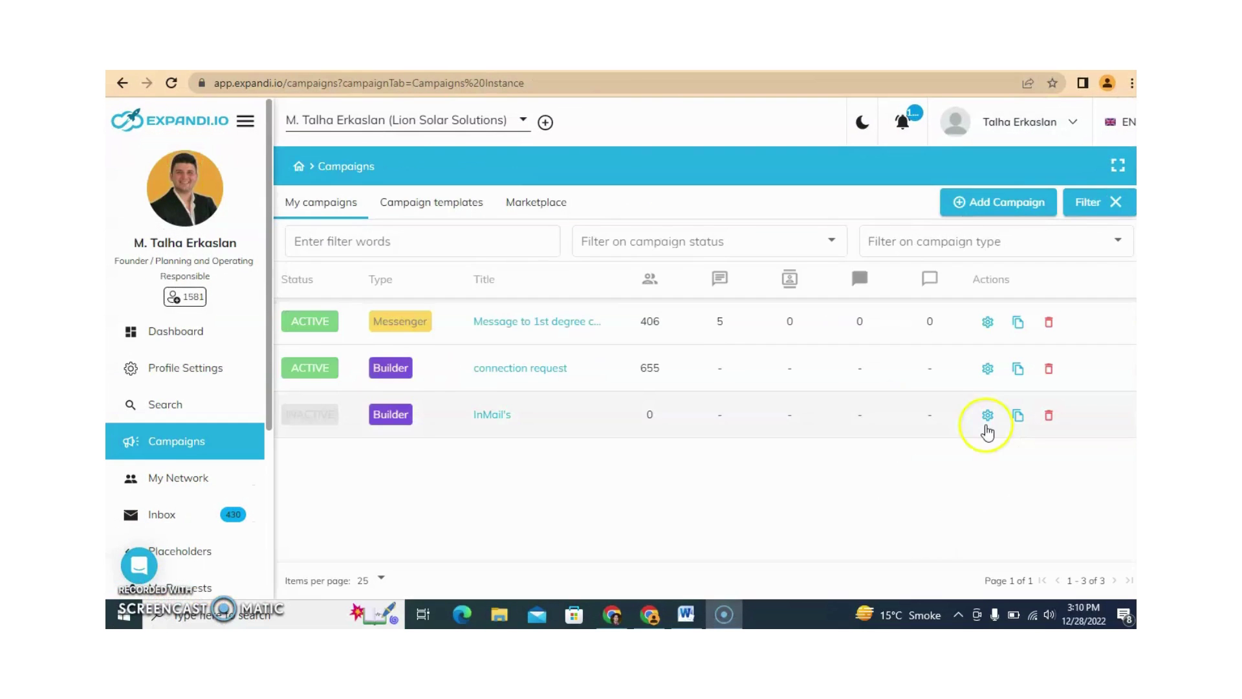
Set the InMail's campaign's status to Active in its settings and return to the campaign list
{"action": "left_click", "coordinate": [984, 417]}
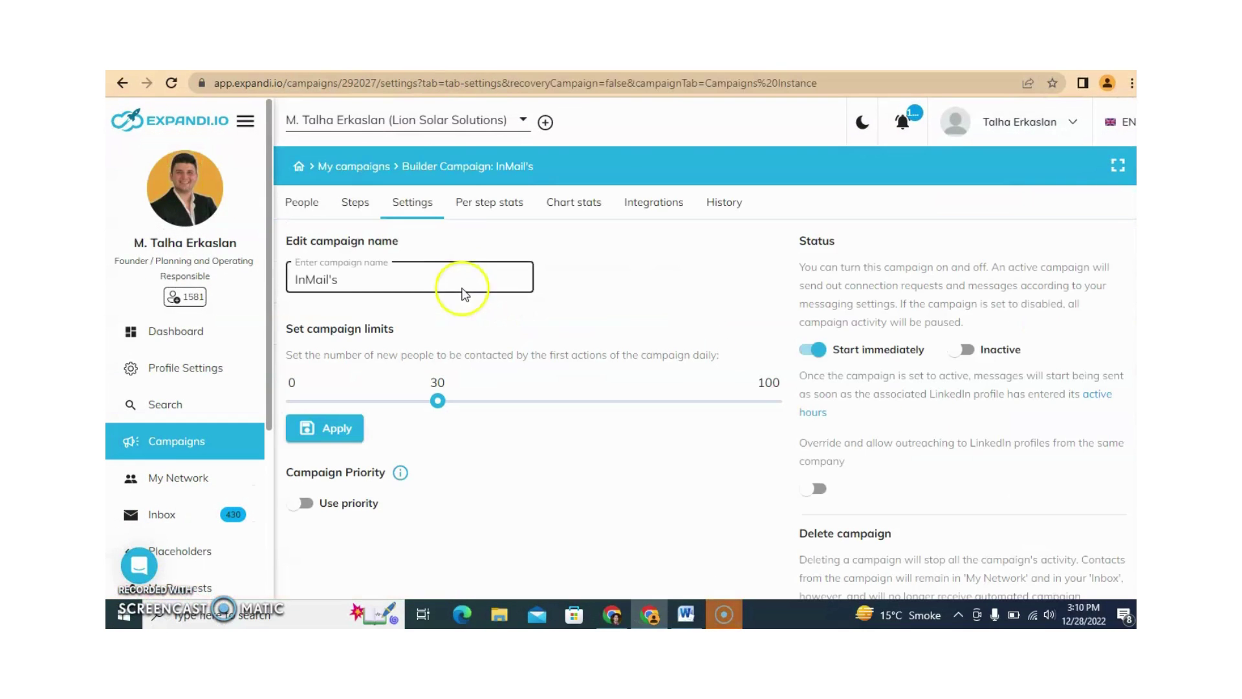
{"action": "left_click", "coordinate": [962, 352]}
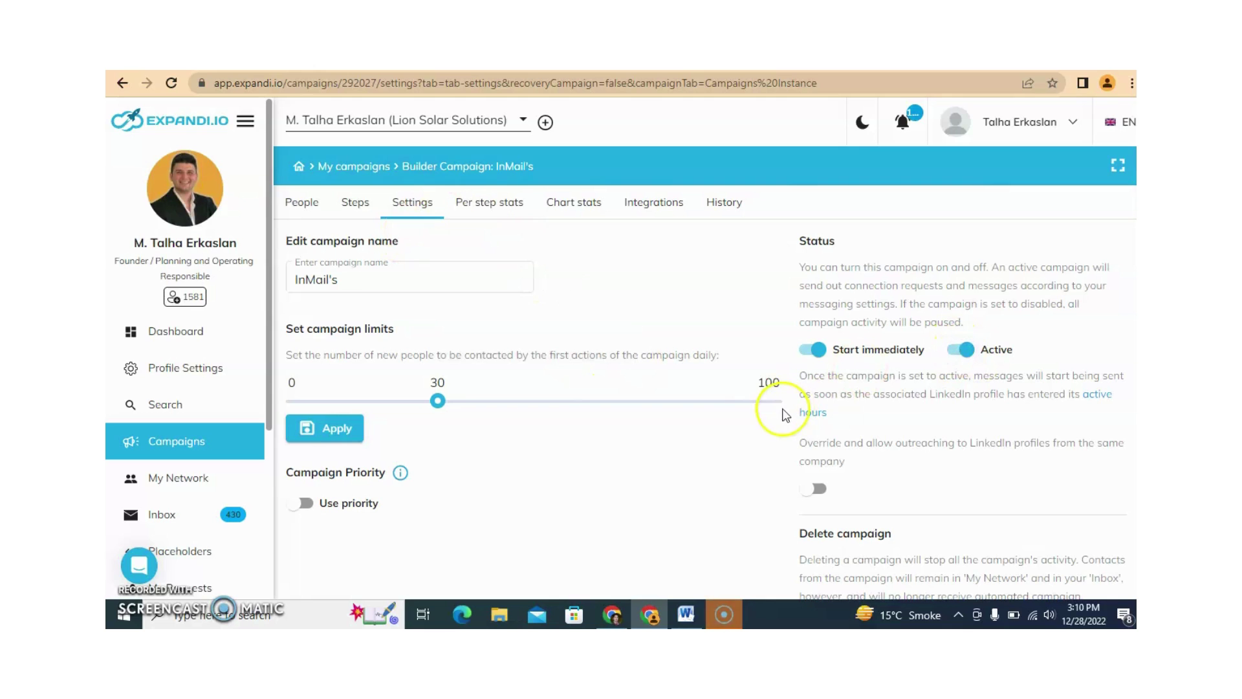
{"action": "left_click", "coordinate": [193, 438]}
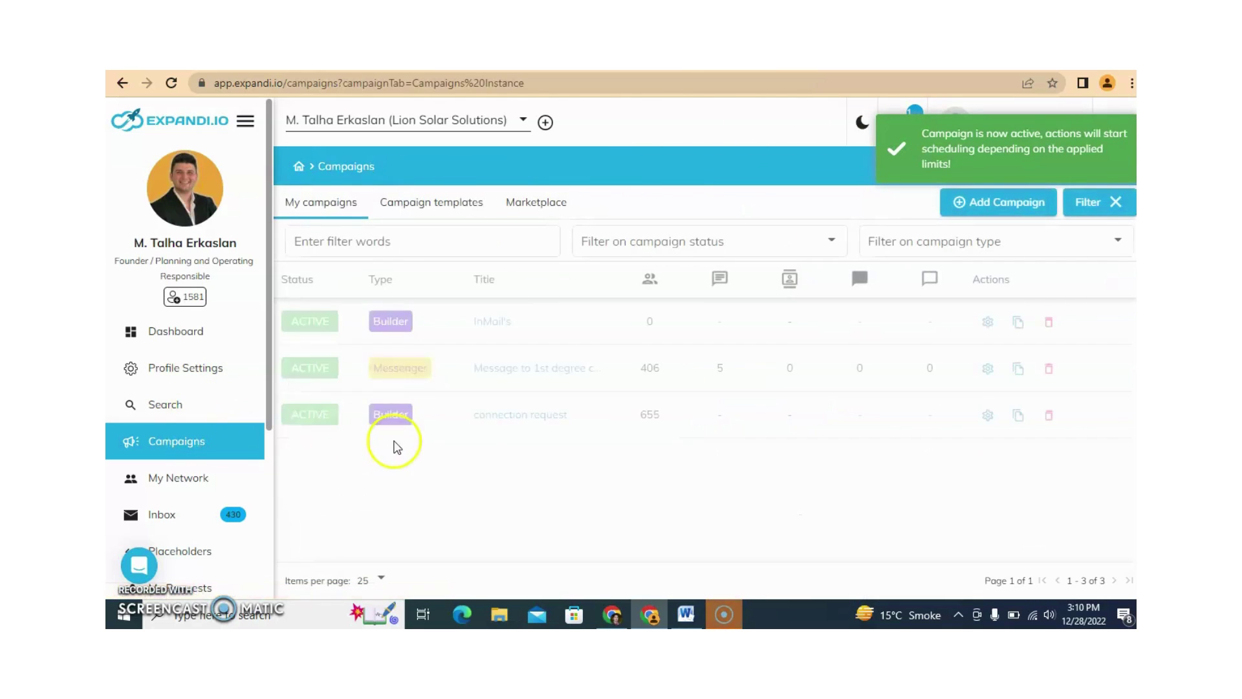